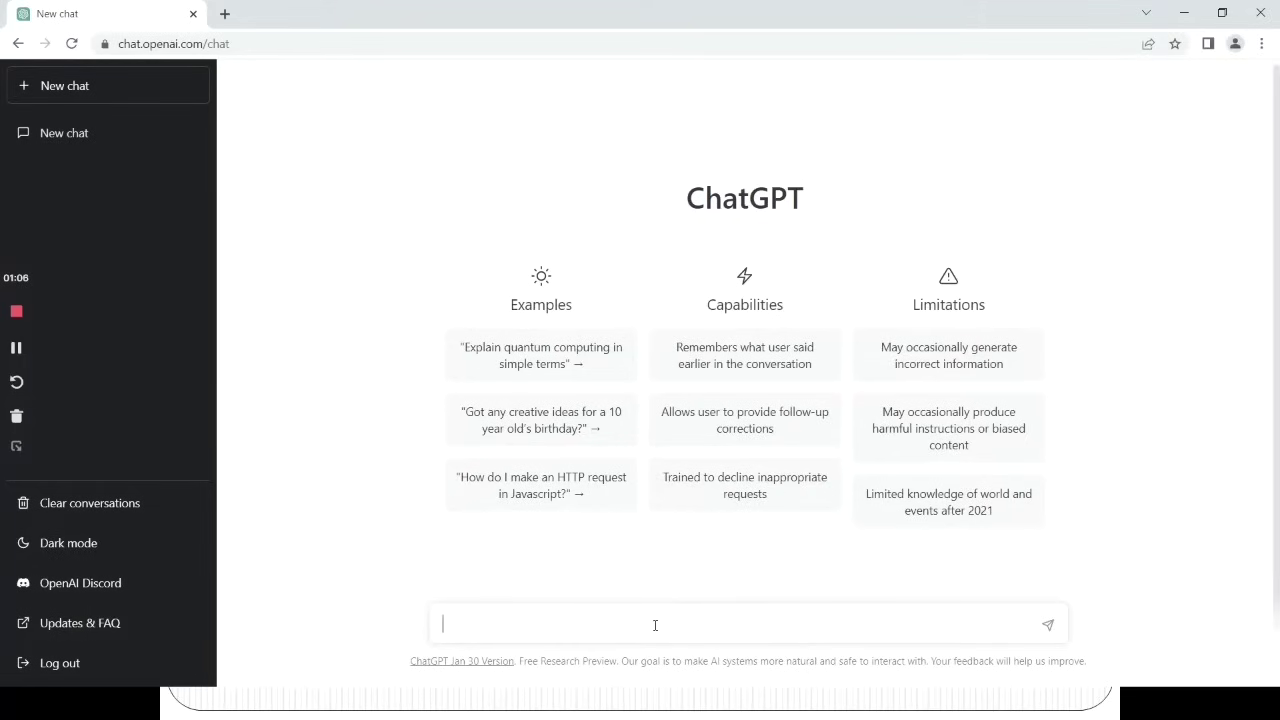
# - Ask ChatGPT "how to set up the kafka on windows?"
pyautogui.write('how to set up the kafka on windows')
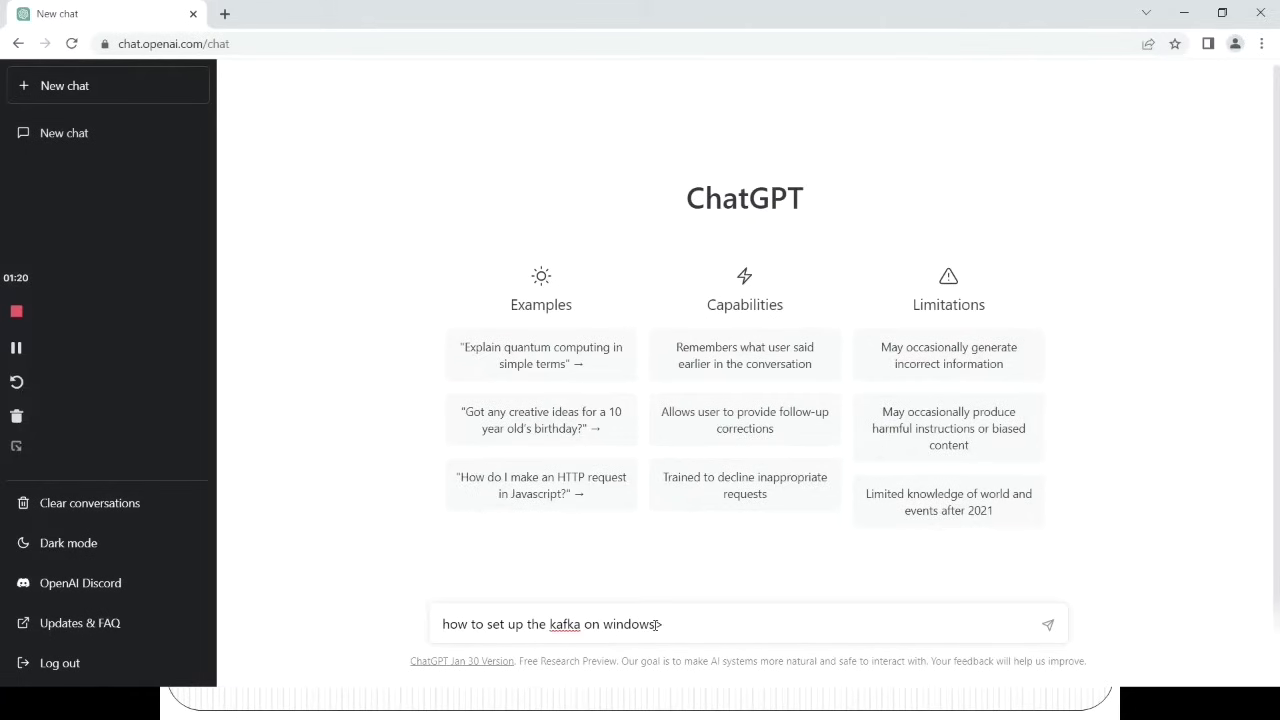
pyautogui.write('?')
pyautogui.press('Return')
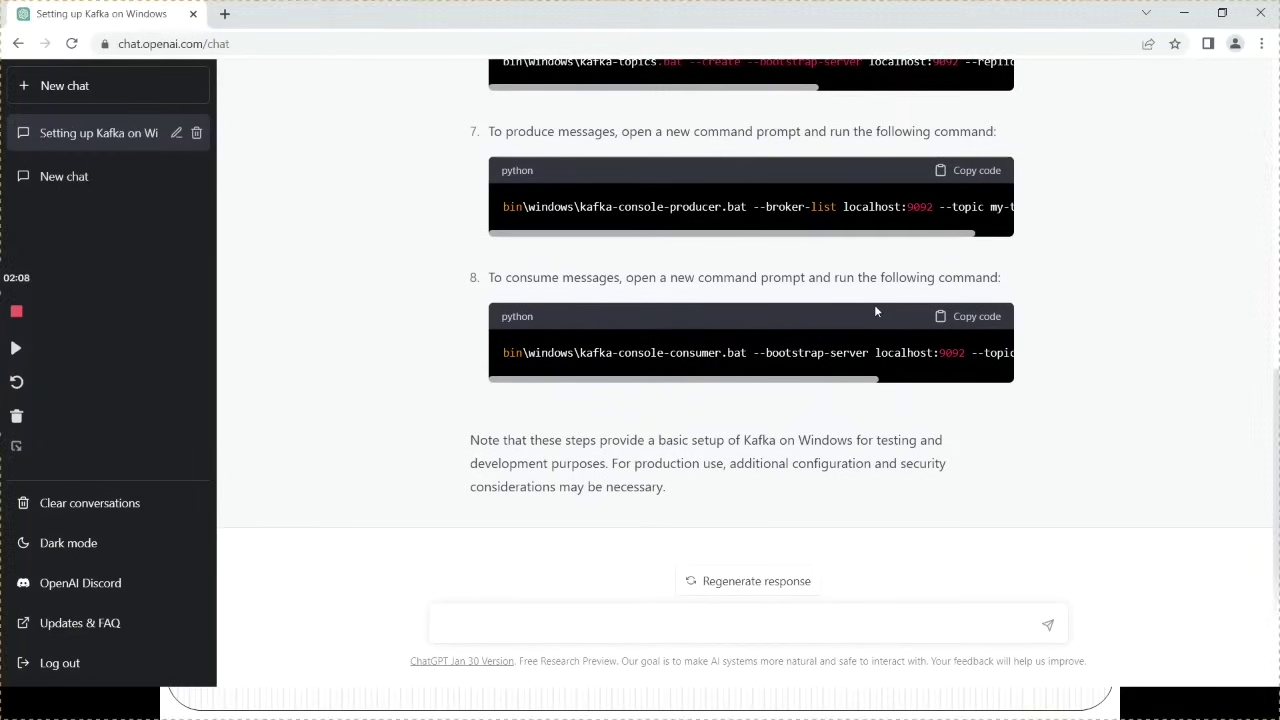
# - Read through the Kafka setup instructions, including the commands for starting the servers, creating a topic, and producing and consuming messages
pyautogui.scroll(3, 1012, 370)
pyautogui.scroll(4, 1062, 371)
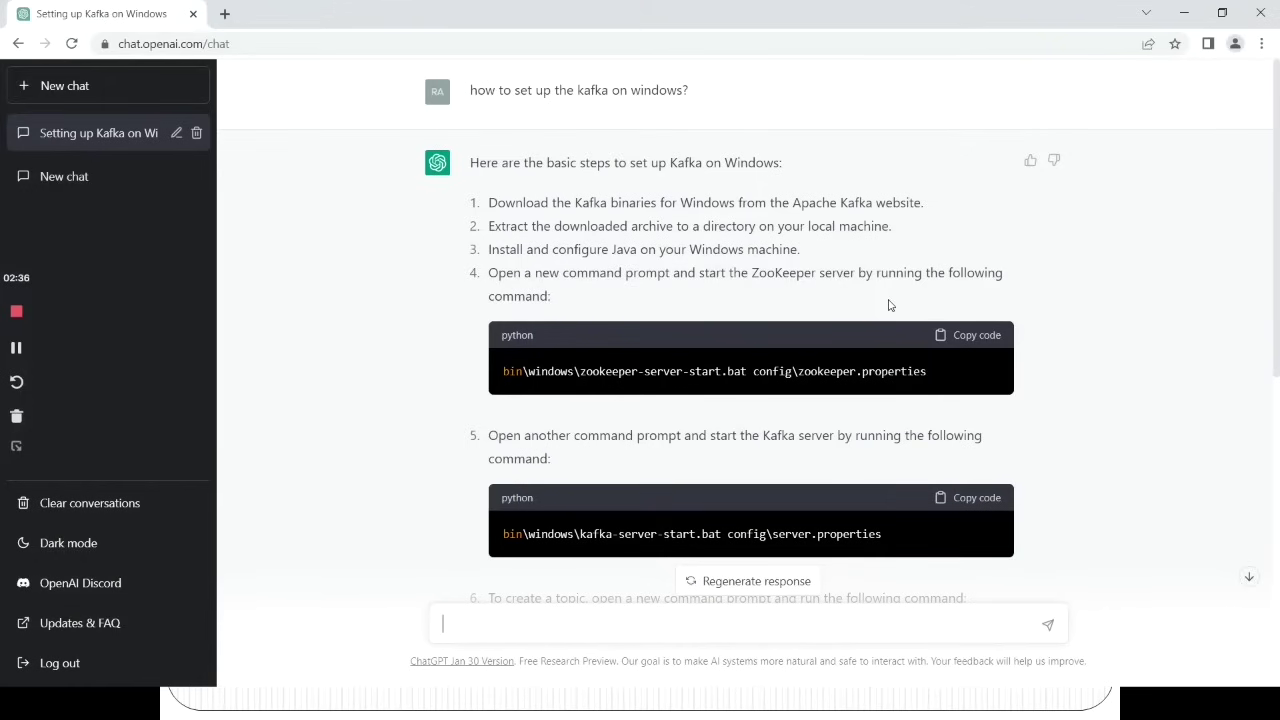
pyautogui.scroll(-1, 608, 241)
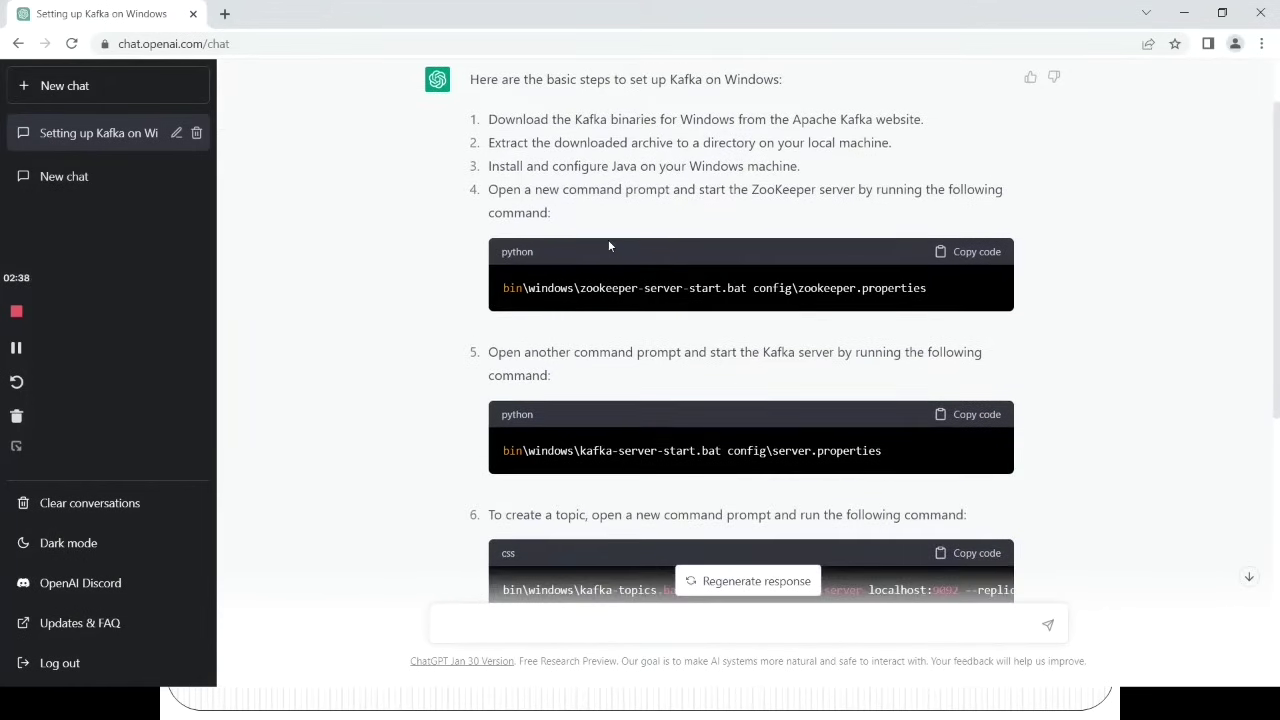
pyautogui.scroll(-1, 633, 273)
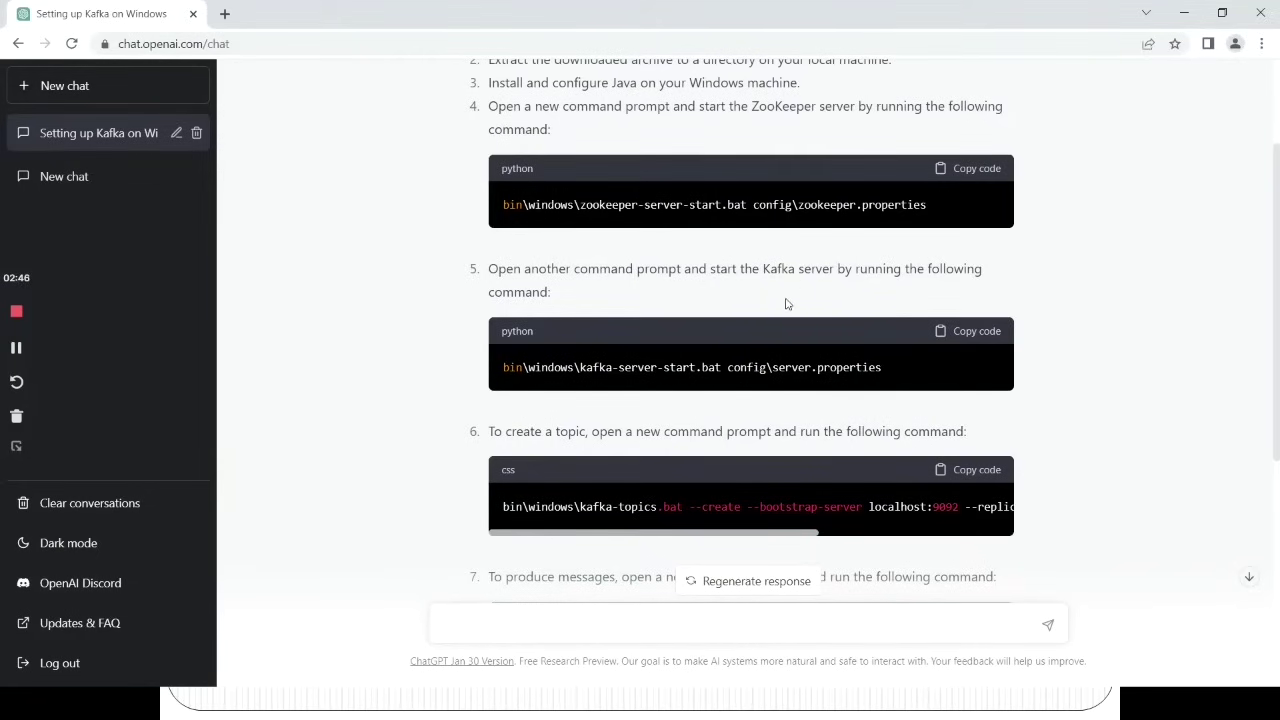
pyautogui.scroll(-2, 740, 300)
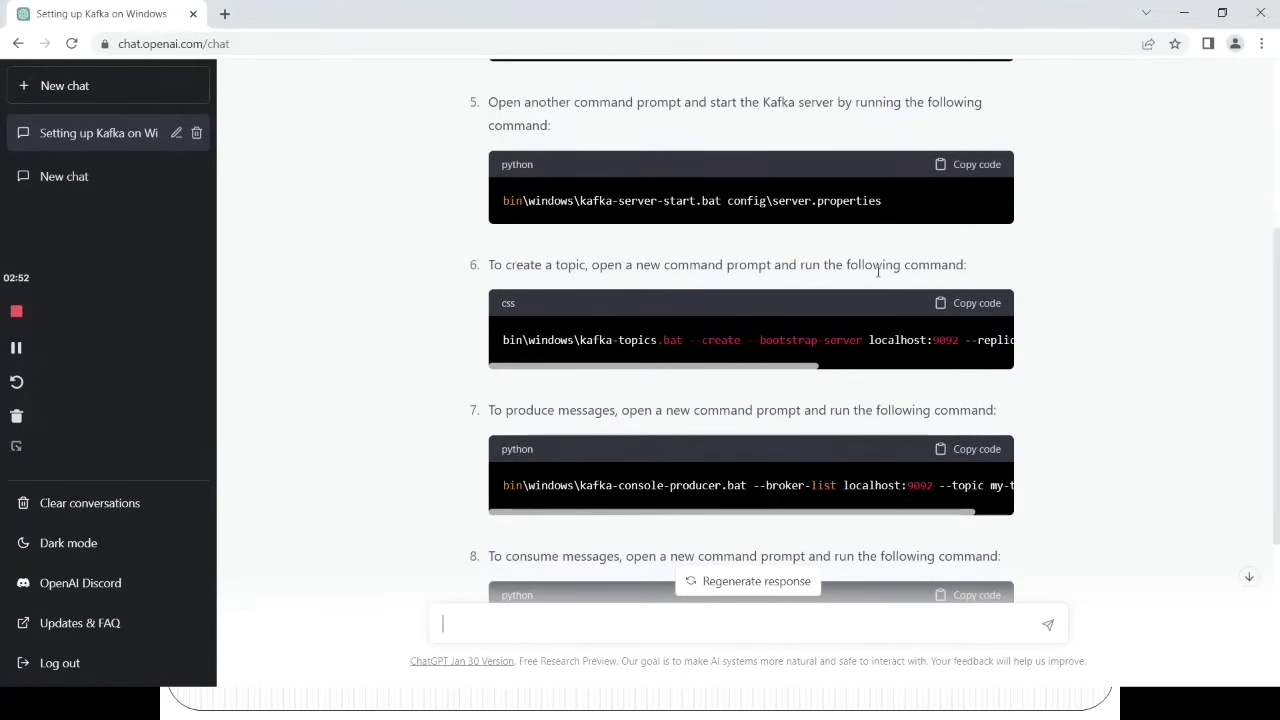
pyautogui.scroll(-1, 878, 270)
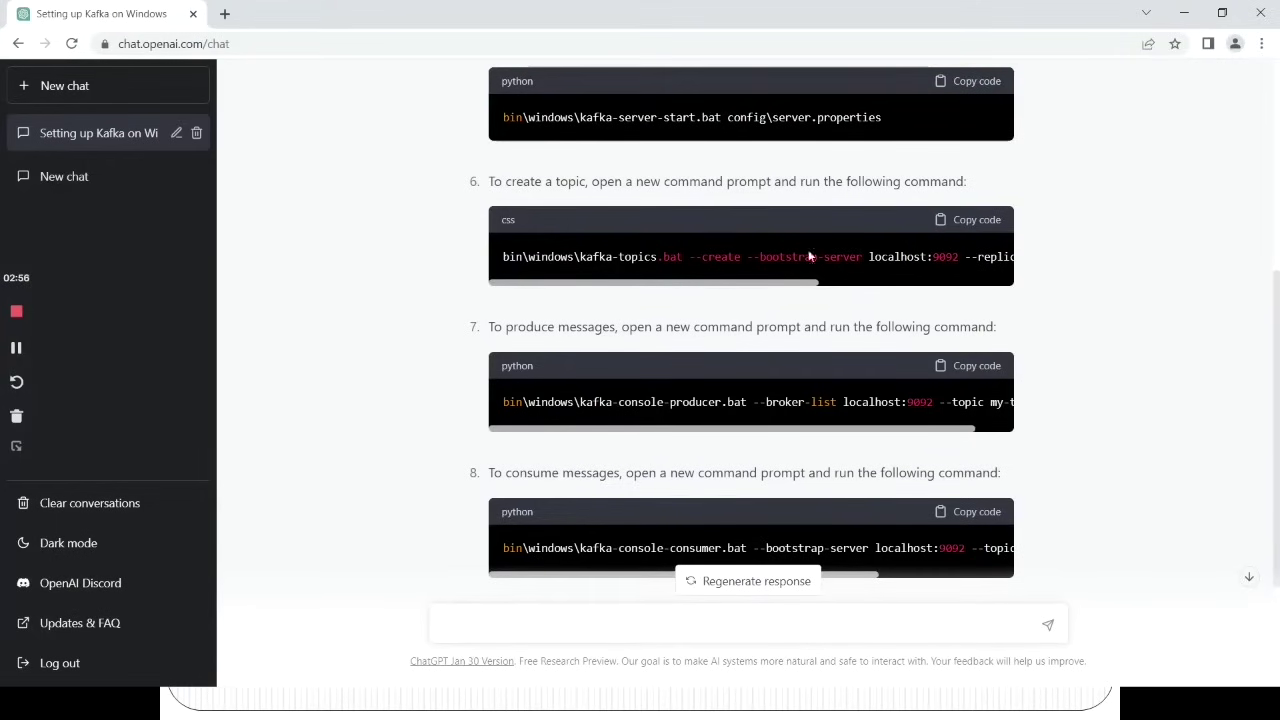
pyautogui.moveTo(822, 282); pyautogui.dragTo(866, 290)
pyautogui.scroll(-1, 866, 294)
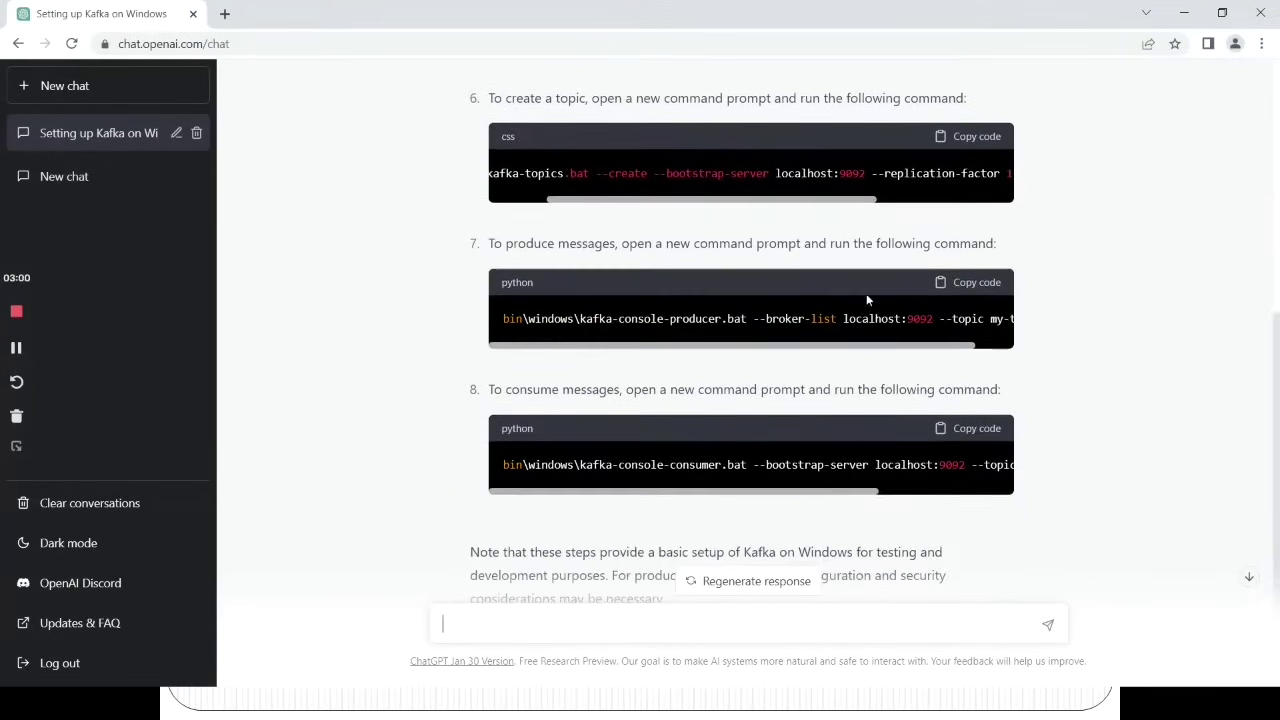
pyautogui.moveTo(810, 350); pyautogui.dragTo(736, 358)
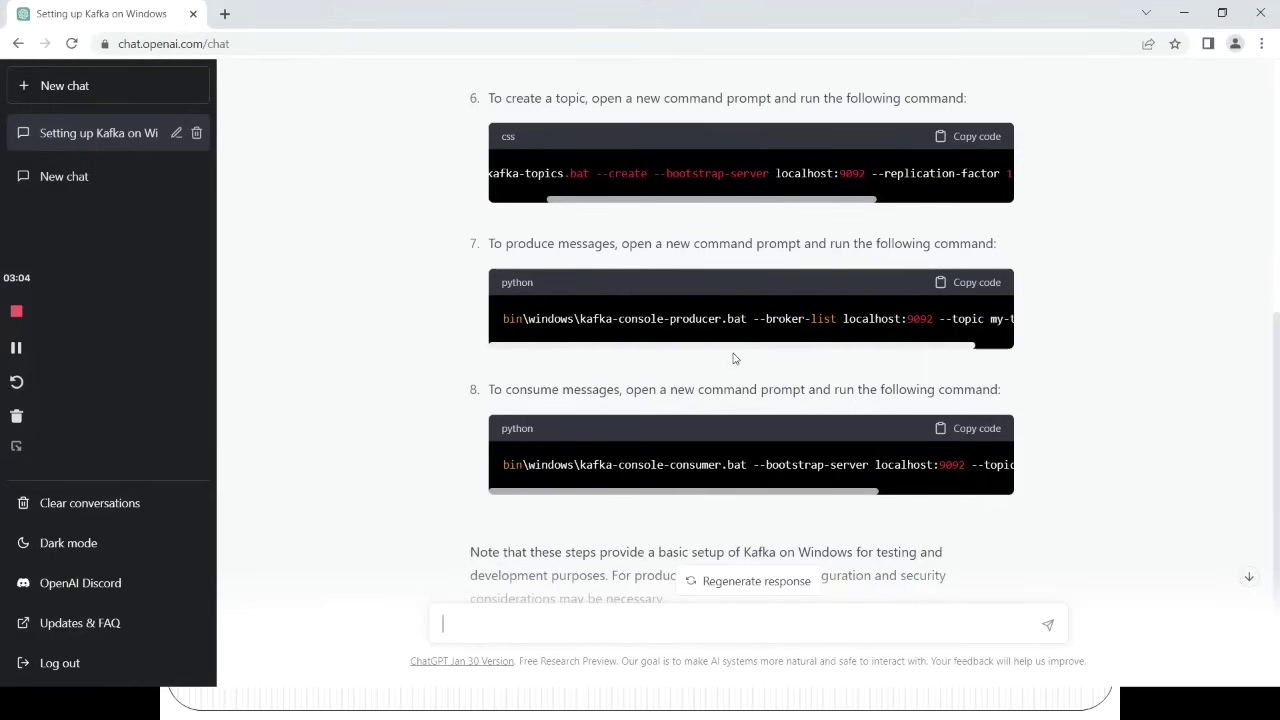
pyautogui.moveTo(914, 352); pyautogui.dragTo(970, 352)
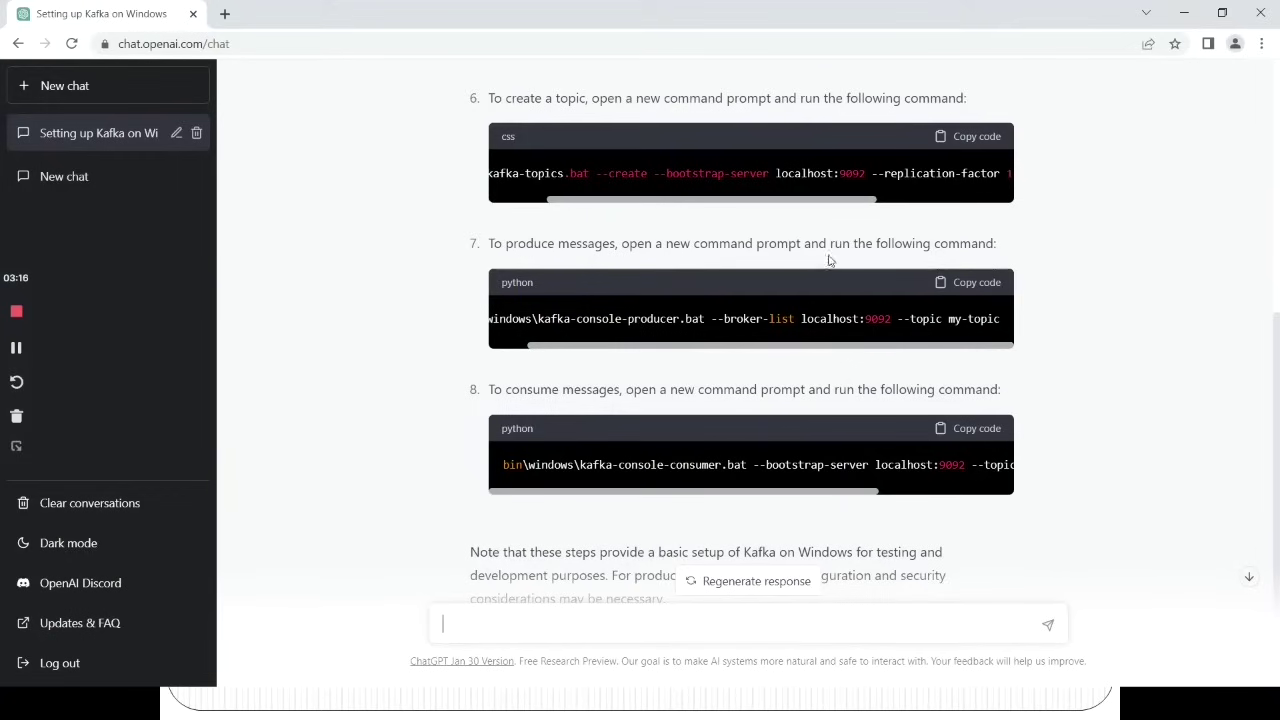
pyautogui.moveTo(854, 346); pyautogui.dragTo(814, 352)
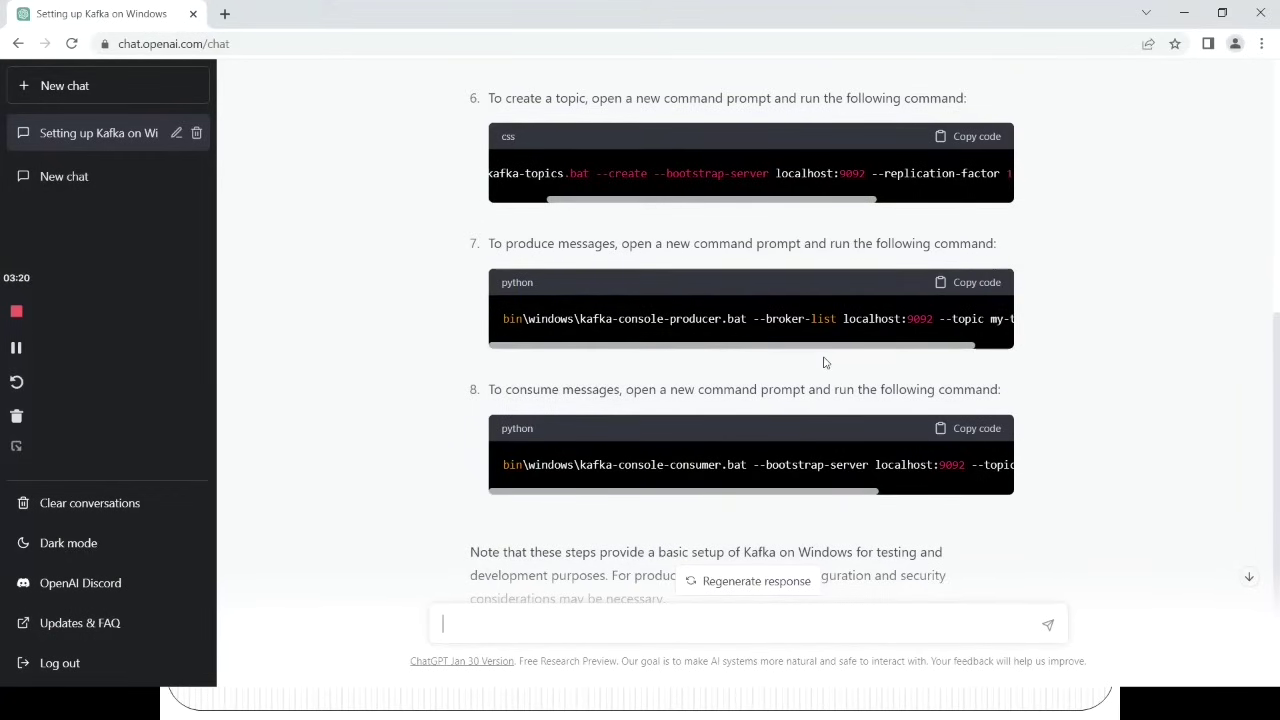
pyautogui.scroll(1, 825, 362)
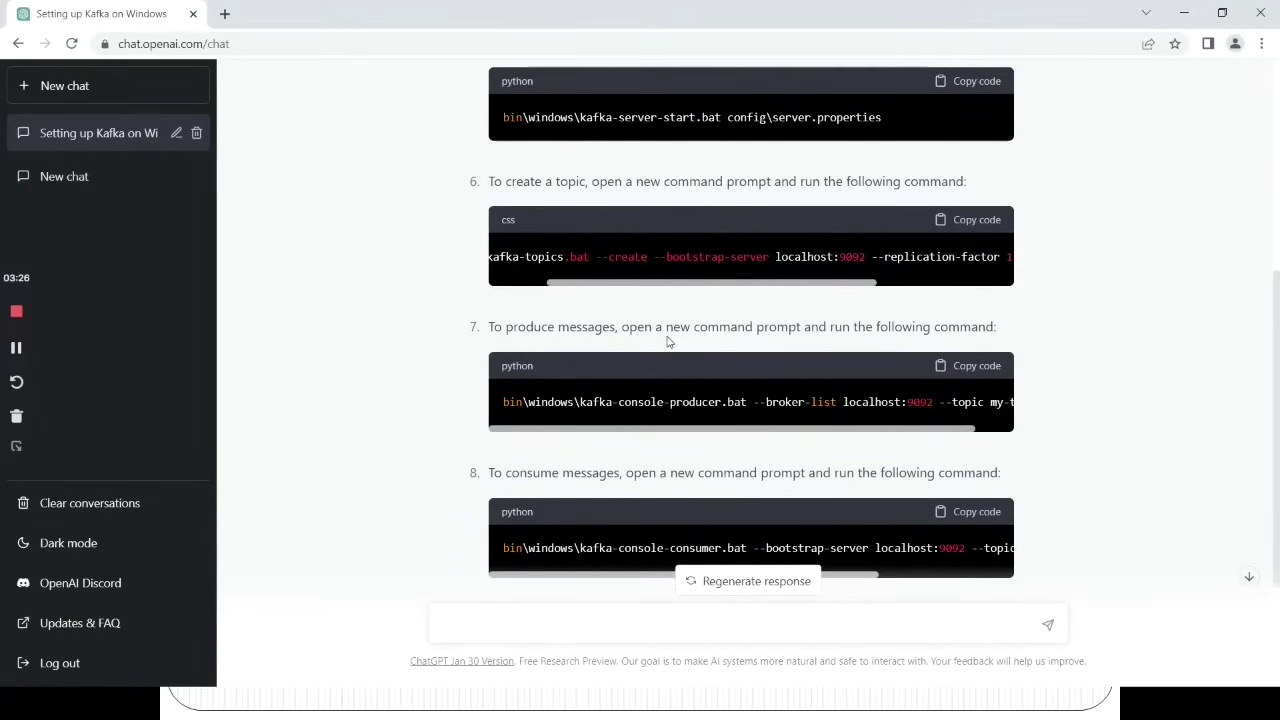
pyautogui.scroll(-2, 668, 338)
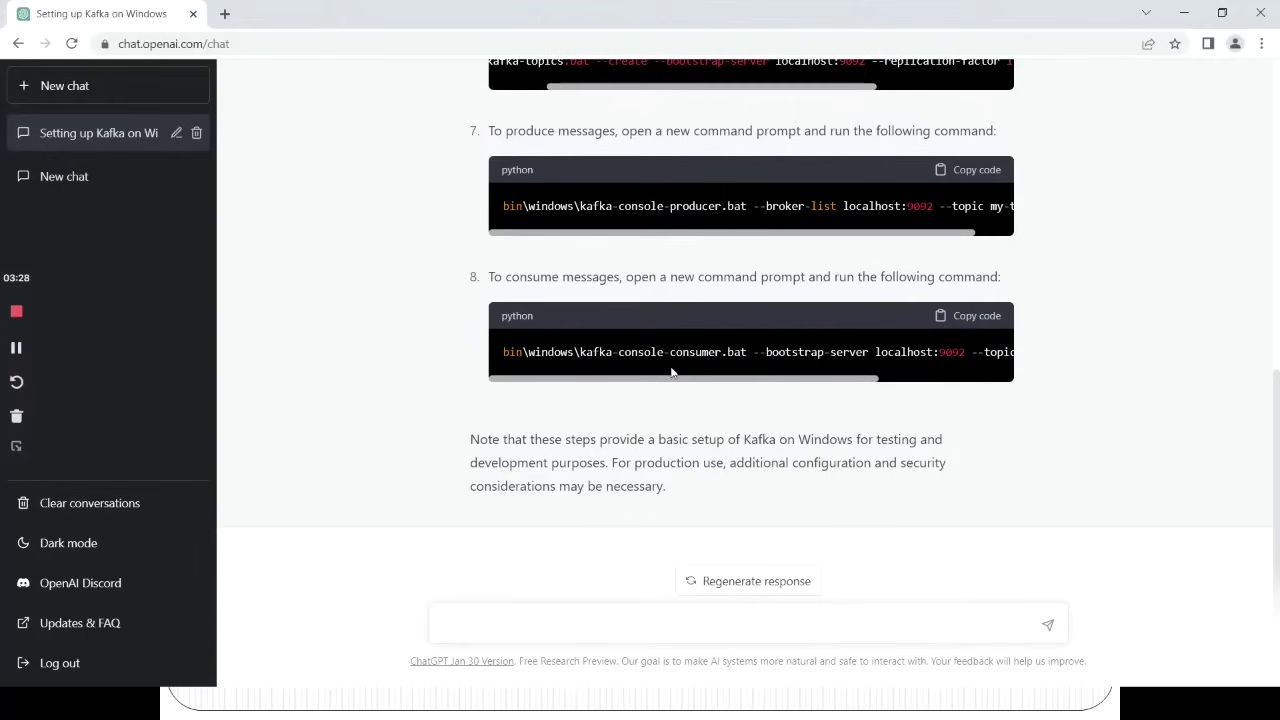
pyautogui.moveTo(789, 379); pyautogui.dragTo(717, 397)
pyautogui.scroll(6, 810, 410)
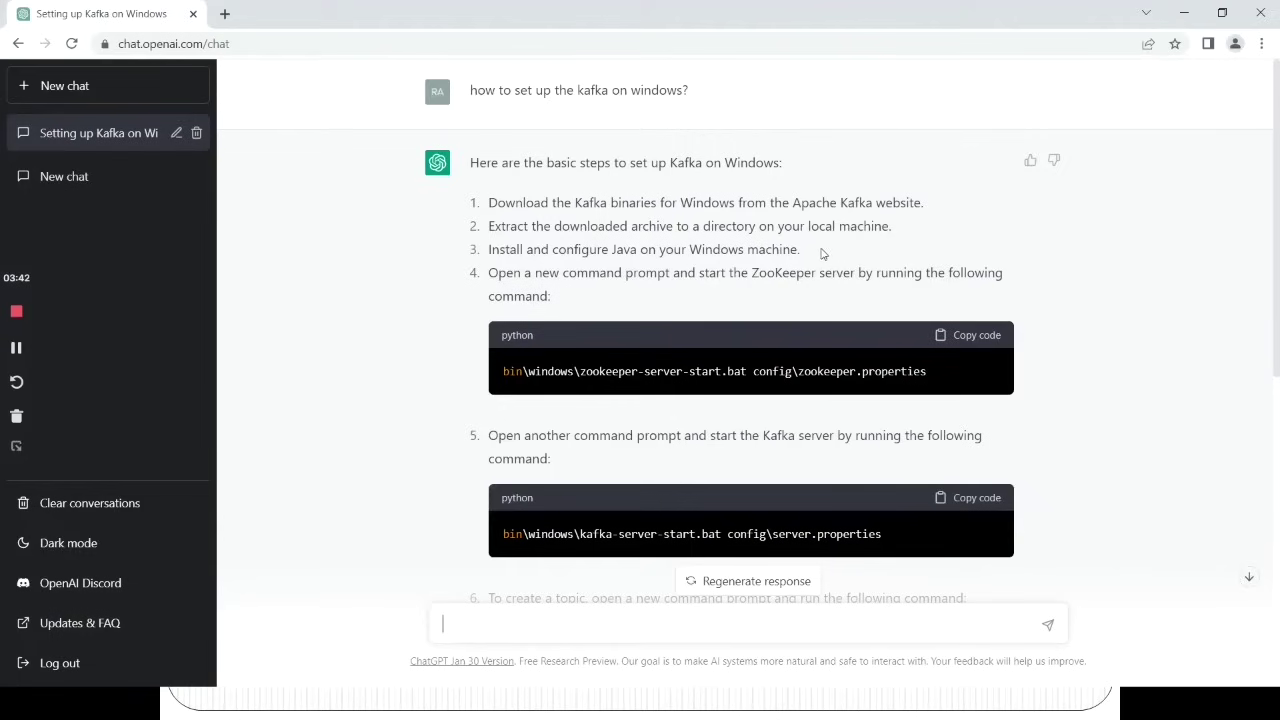
# - Highlight the Java installation instruction, then check for Java by running java -version in a Command Prompt, and minimize that window
pyautogui.moveTo(815, 253); pyautogui.dragTo(490, 256)
pyautogui.click(482, 266)
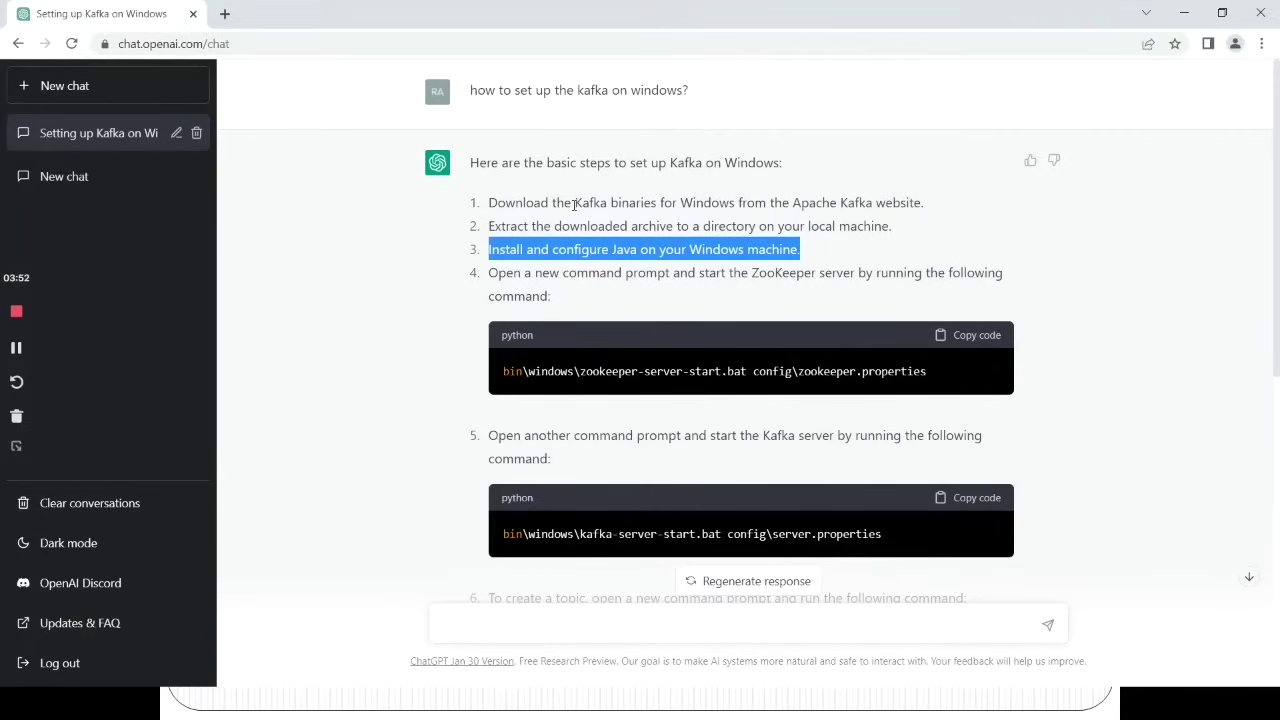
pyautogui.press('super+r')
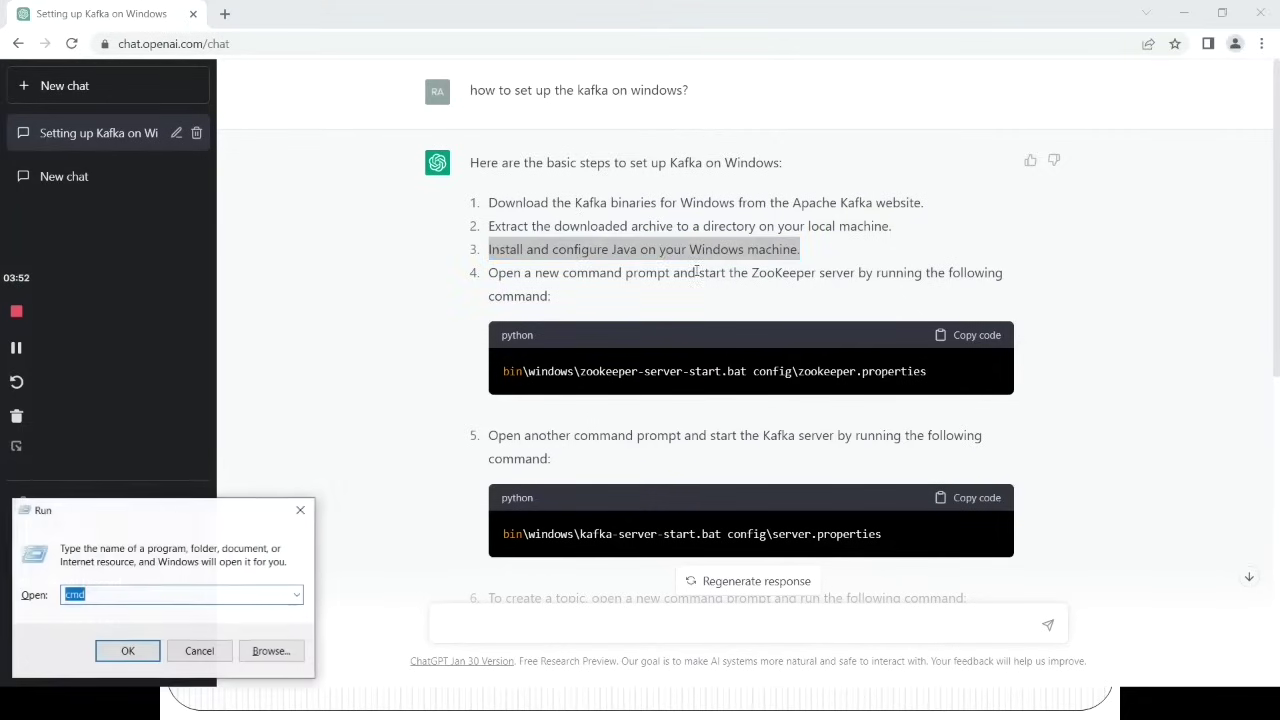
pyautogui.click(148, 659)
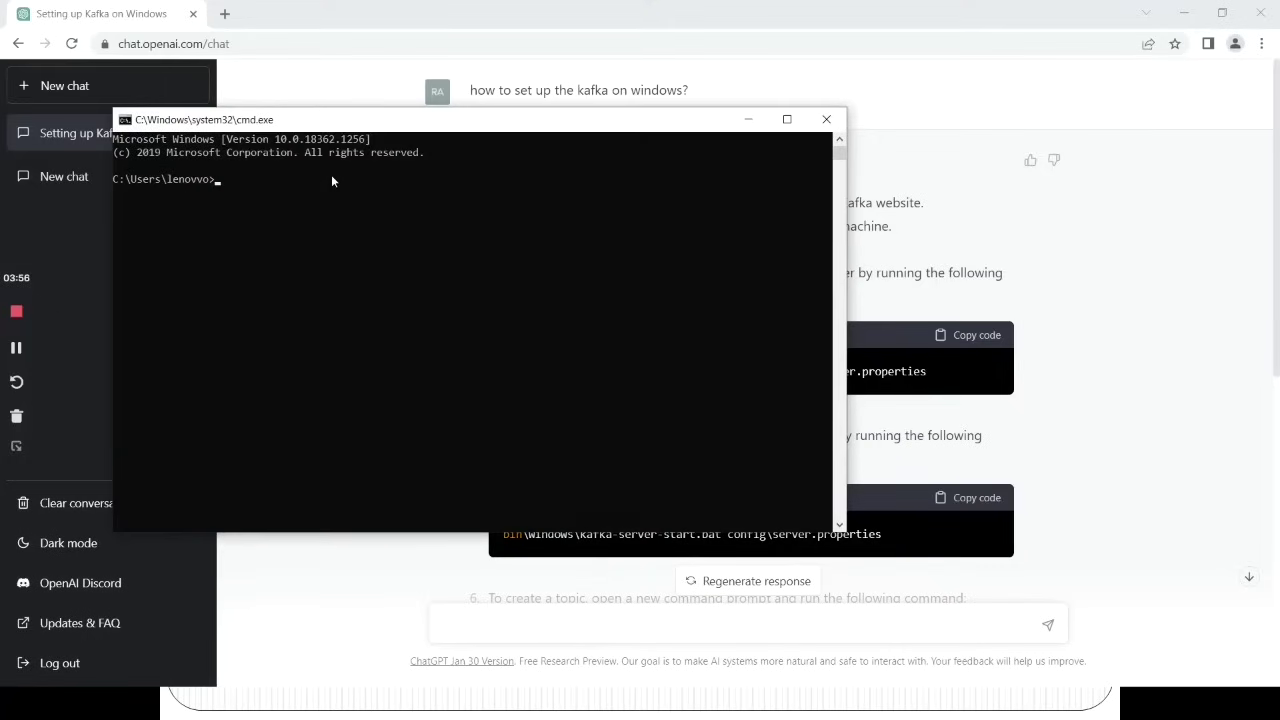
pyautogui.write('java -')
pyautogui.write('version')
pyautogui.press('Return')
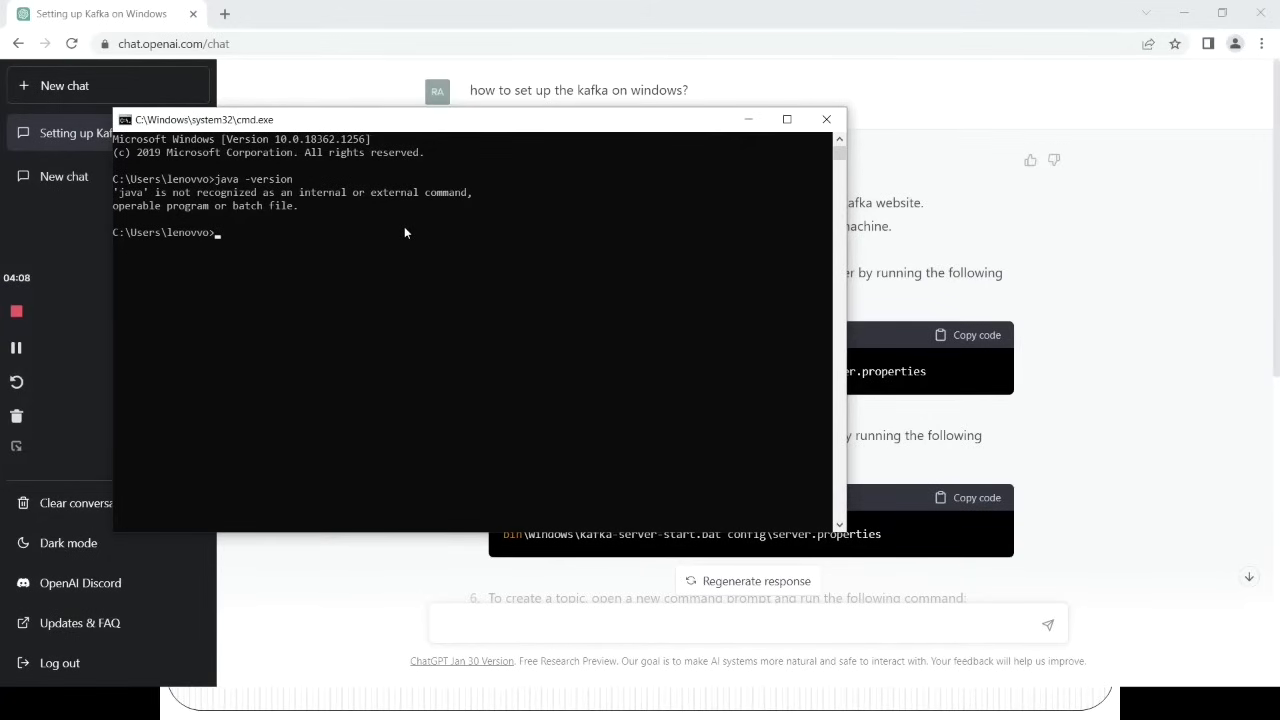
pyautogui.click(750, 121)
# - Start a new ChatGPT conversation and ask "how to install the java?"
pyautogui.click(25, 89)
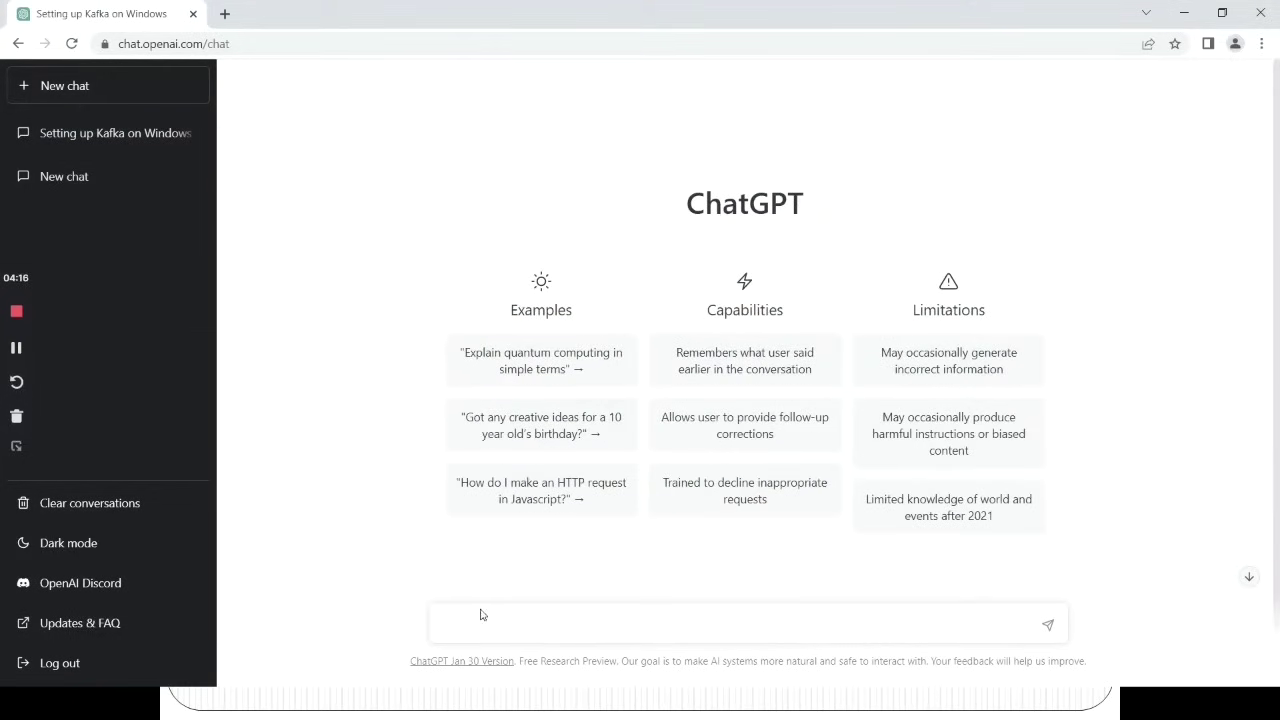
pyautogui.click(558, 621)
pyautogui.write('how to install the java?')
pyautogui.press('Return')
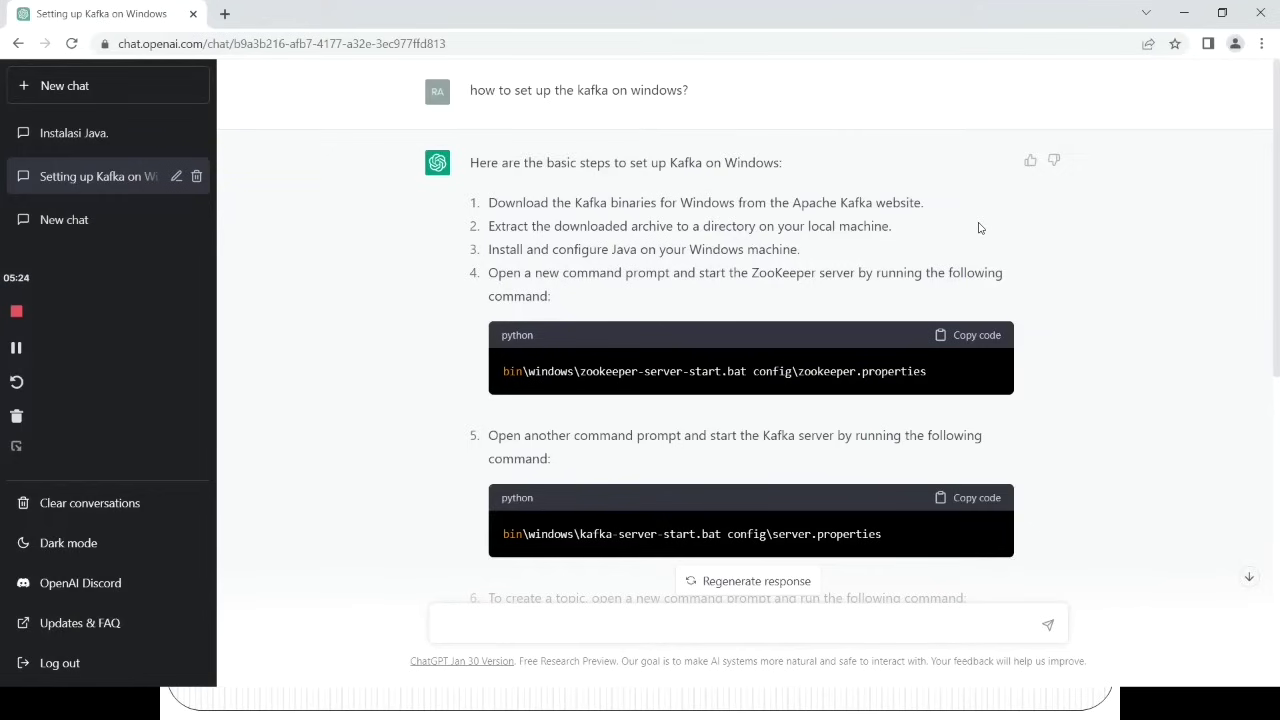
# - Verify the Java installation by running java -version in a fresh Command Prompt, and close that window
pyautogui.press('super+r')
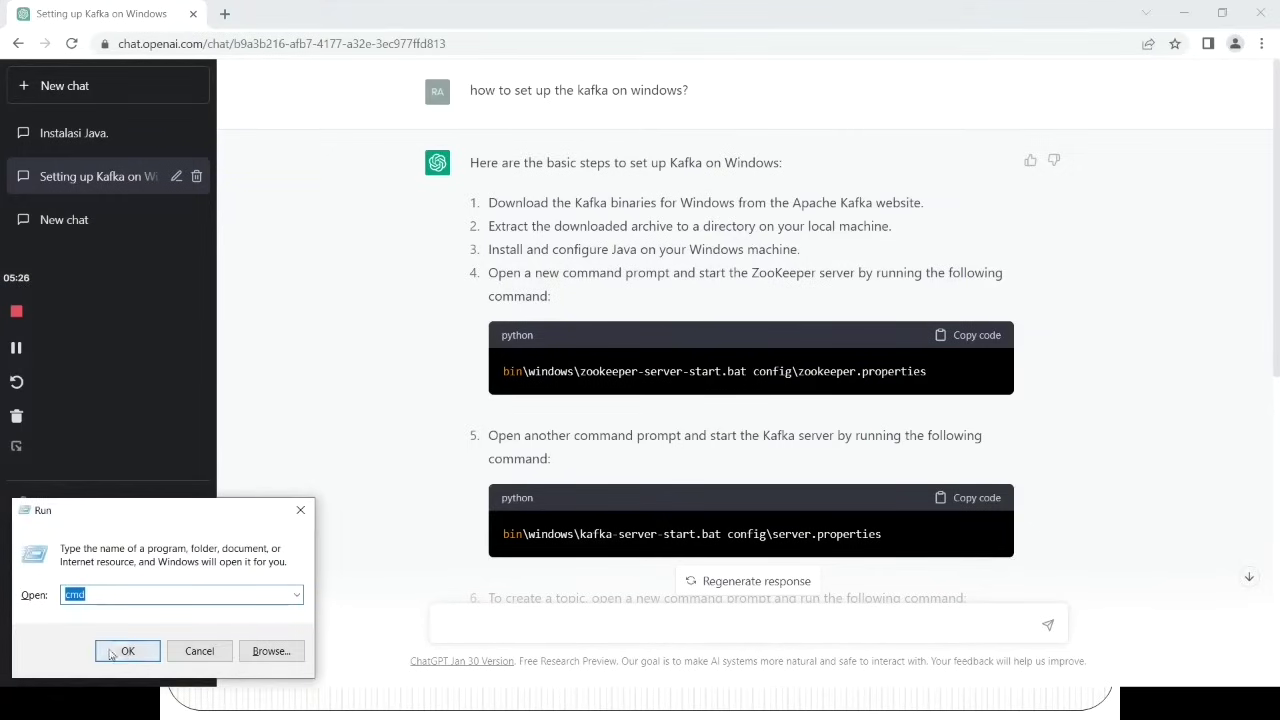
pyautogui.click(127, 652)
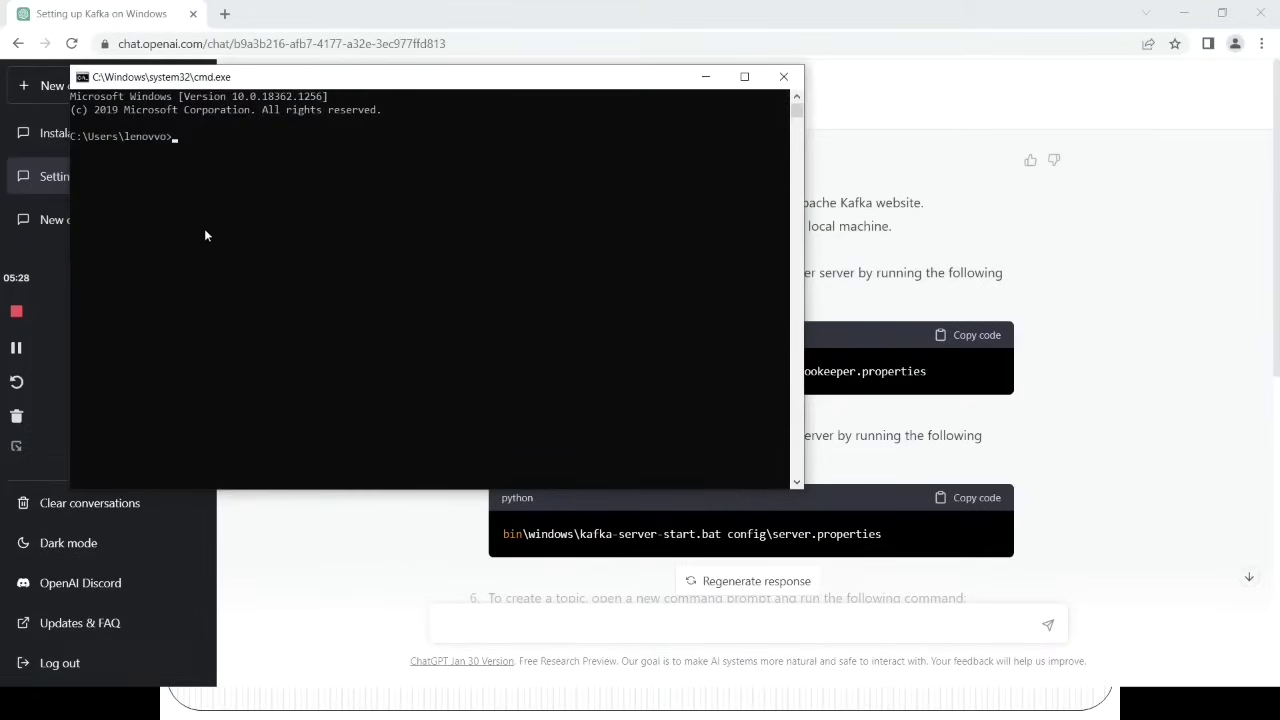
pyautogui.write('java -version')
pyautogui.press('Return')
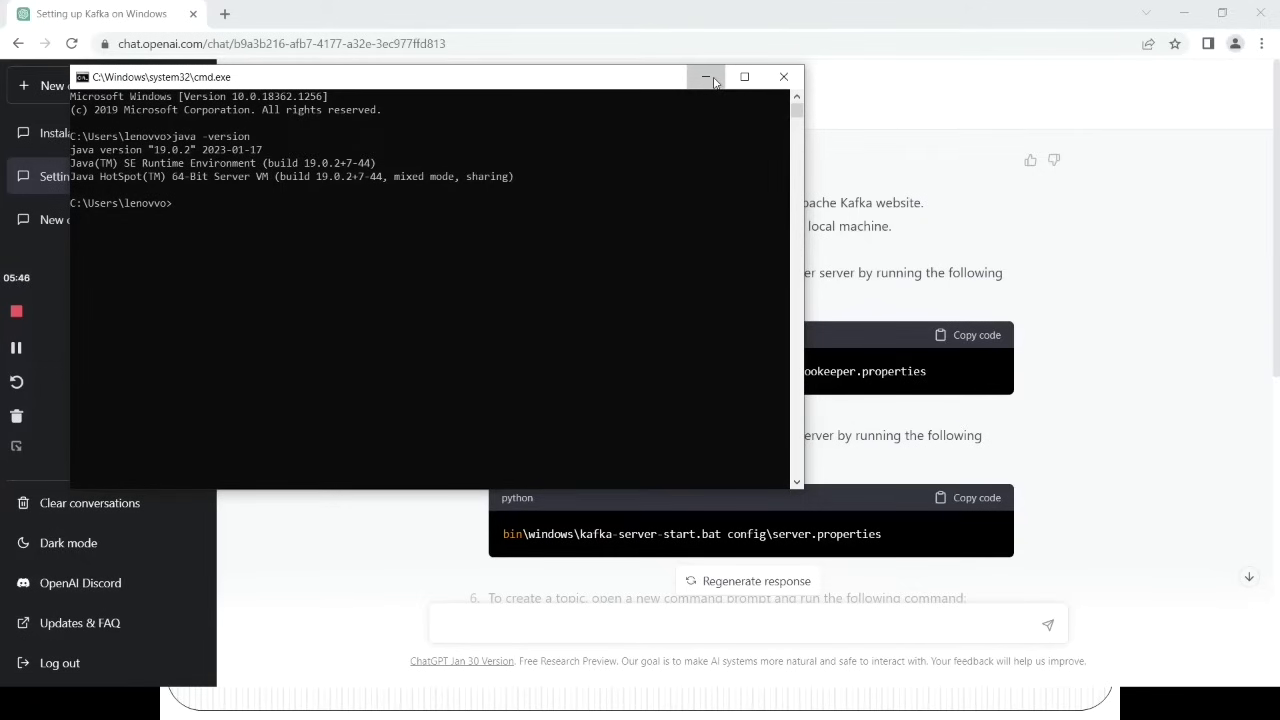
pyautogui.click(784, 77)
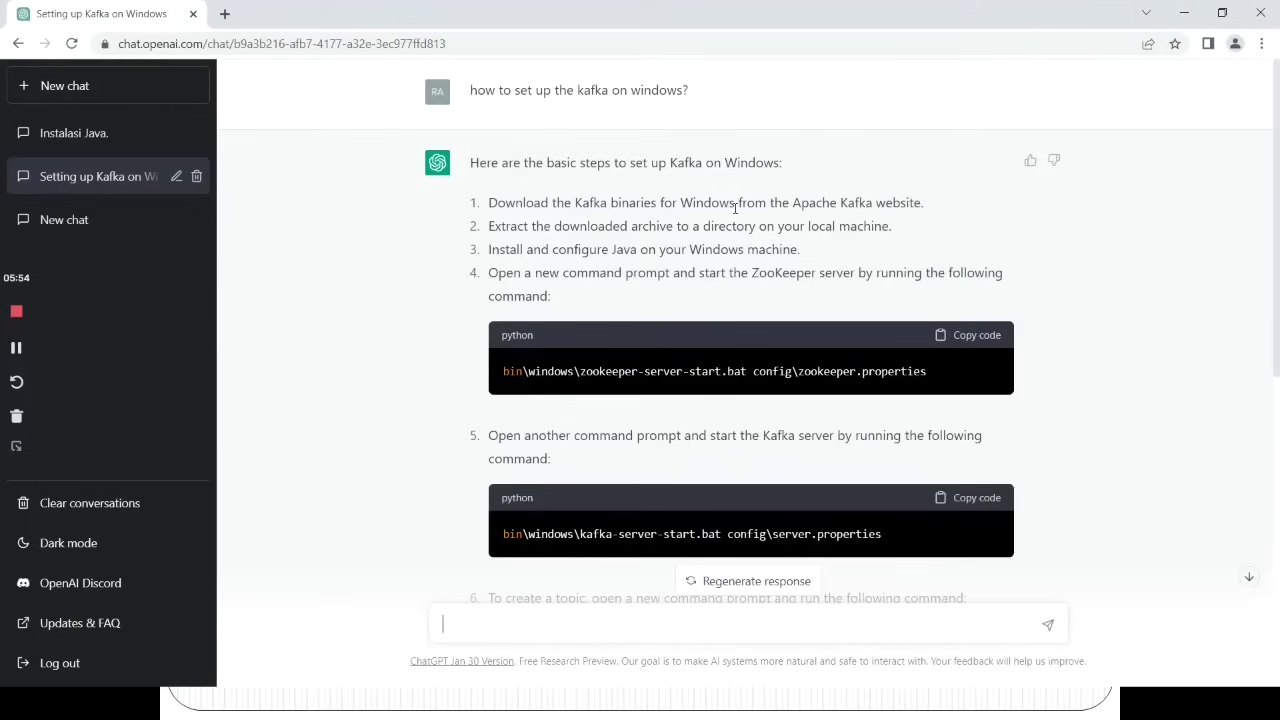
# - Highlight the archive extraction instruction, switch to File Explorer and extract the kafka_2.13-3.4.0 archive directly into the Development folder
pyautogui.moveTo(735, 205); pyautogui.dragTo(904, 240)
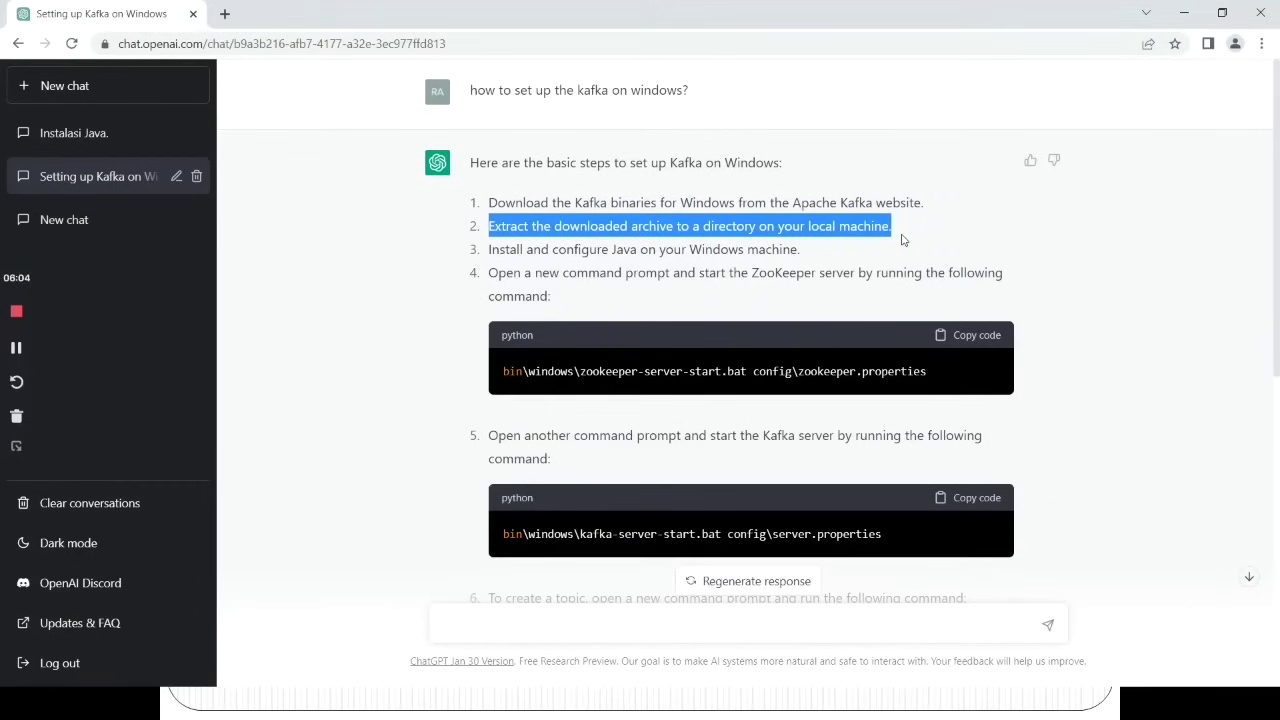
pyautogui.hotkey('alt', 'Tab')
pyautogui.press('Tab')
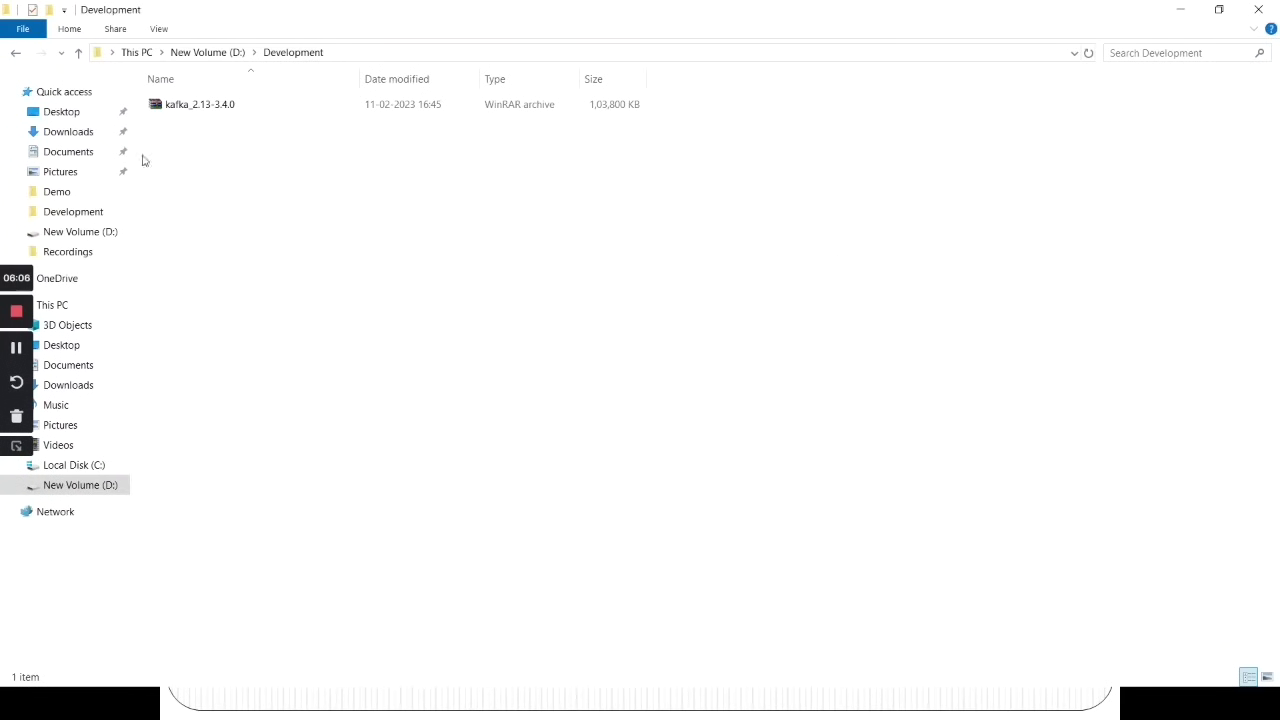
pyautogui.click(206, 110)
pyautogui.rightClick(205, 110)
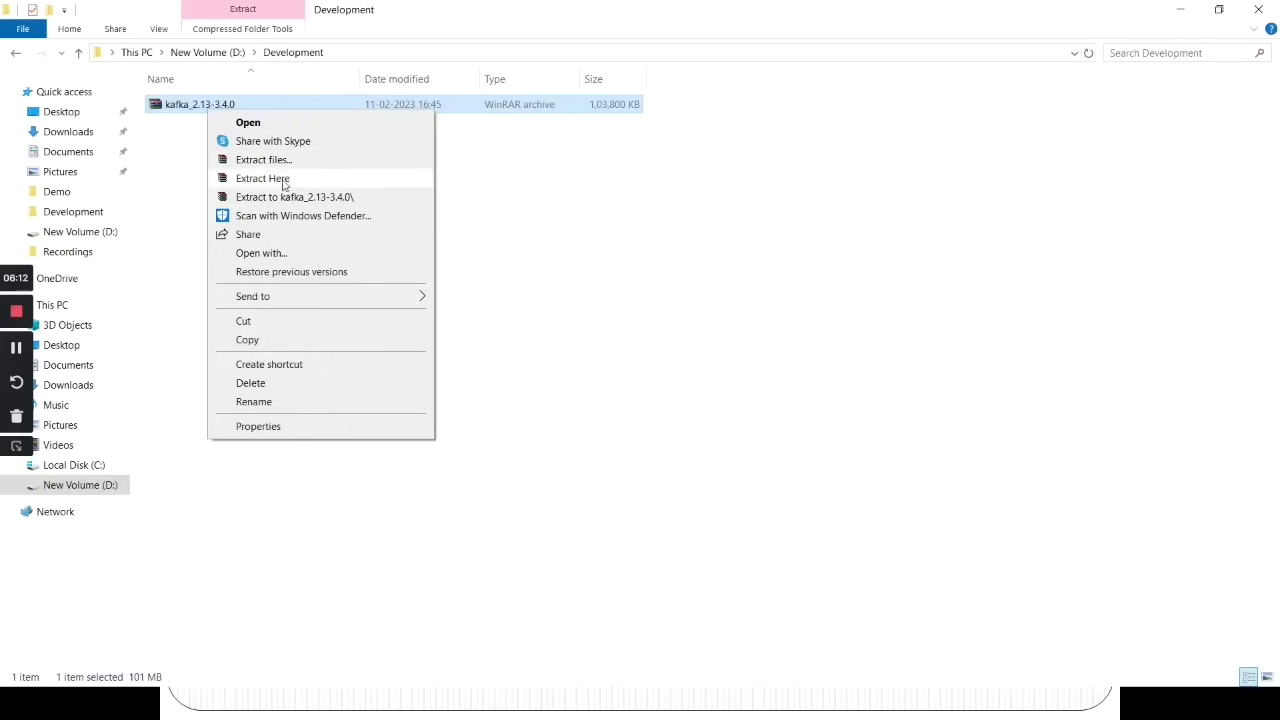
pyautogui.click(284, 180)
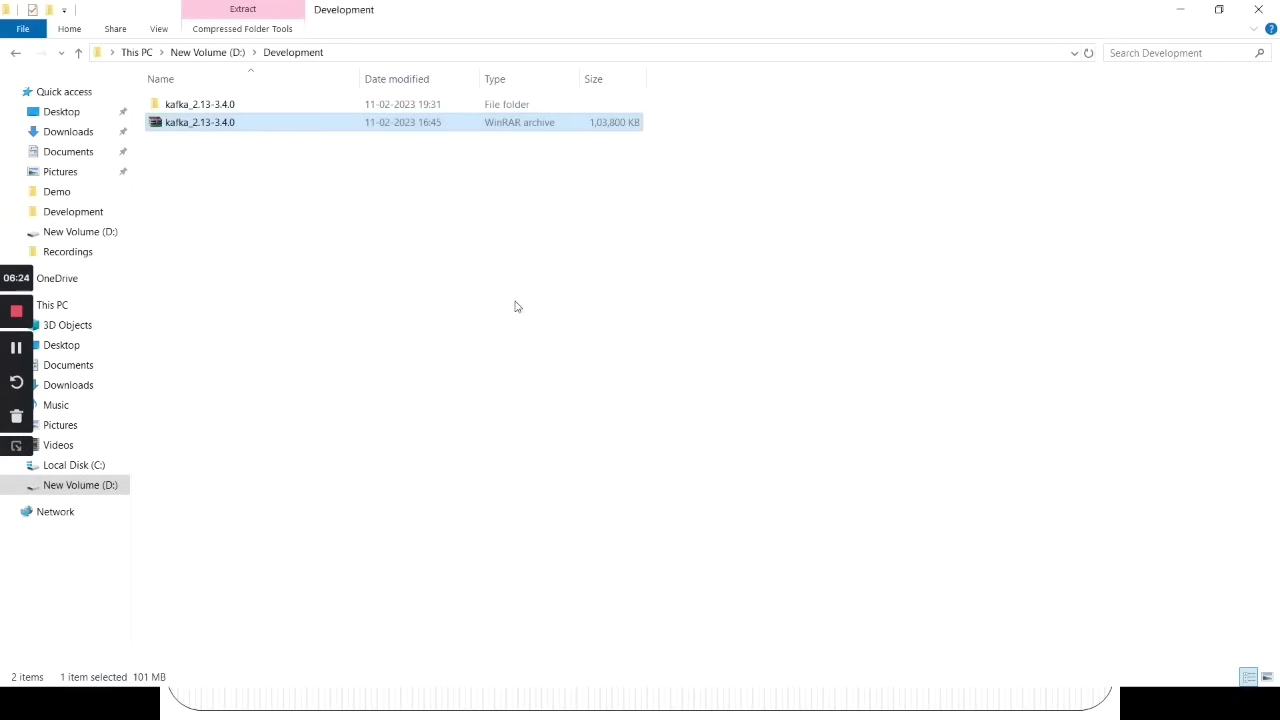
# - Examine the bin, config and libs folders inside the extracted kafka_2.13-3.4.0 folder, and return to the ChatGPT setup instructions
pyautogui.doubleClick(196, 105)
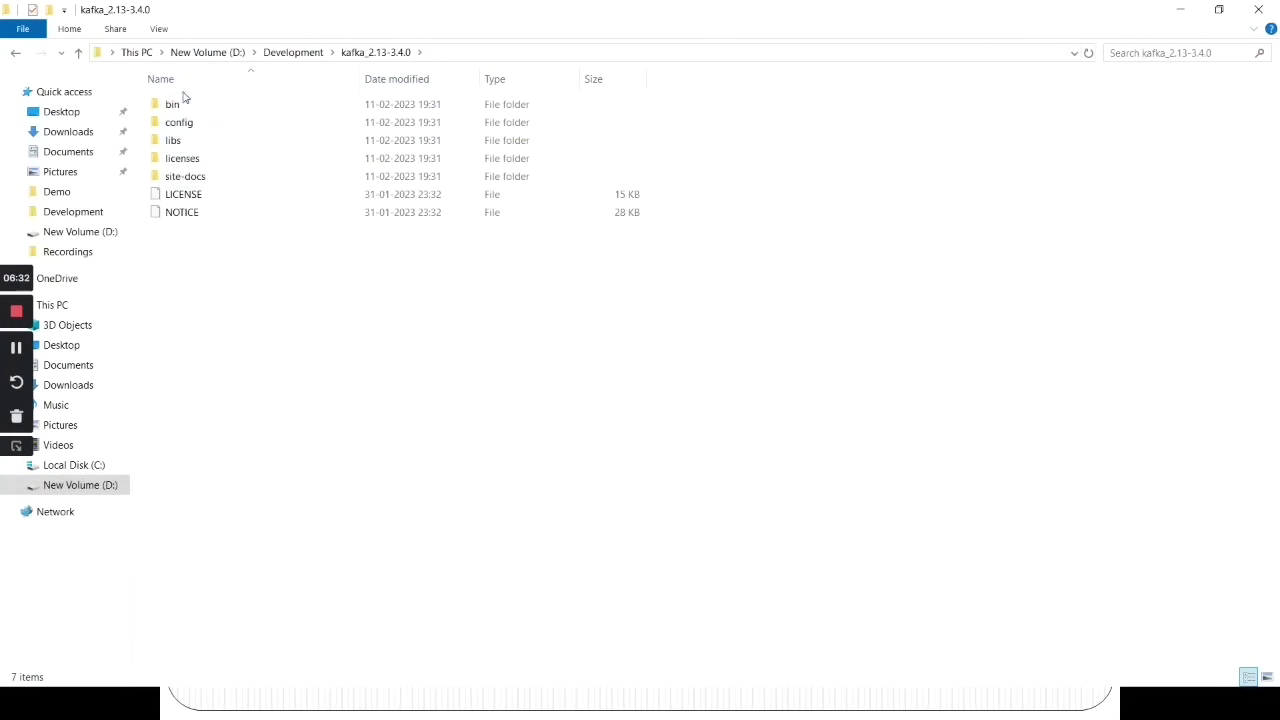
pyautogui.click(155, 104)
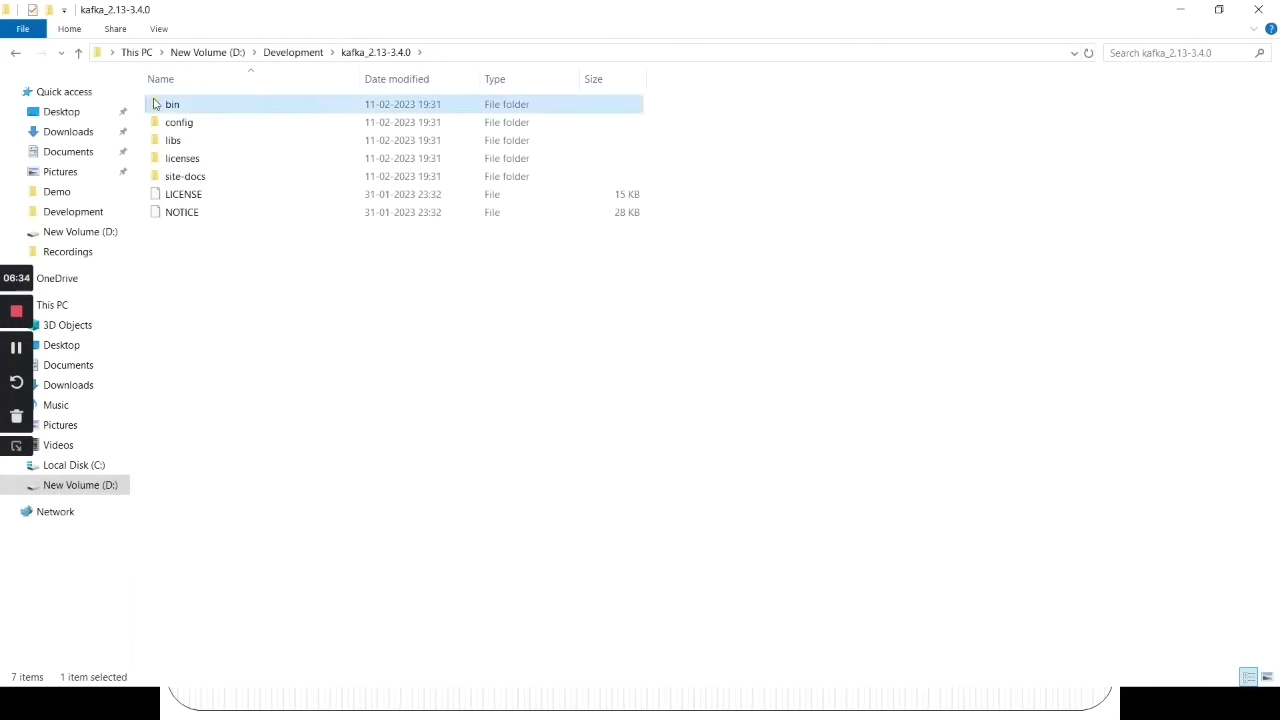
pyautogui.doubleClick(155, 104)
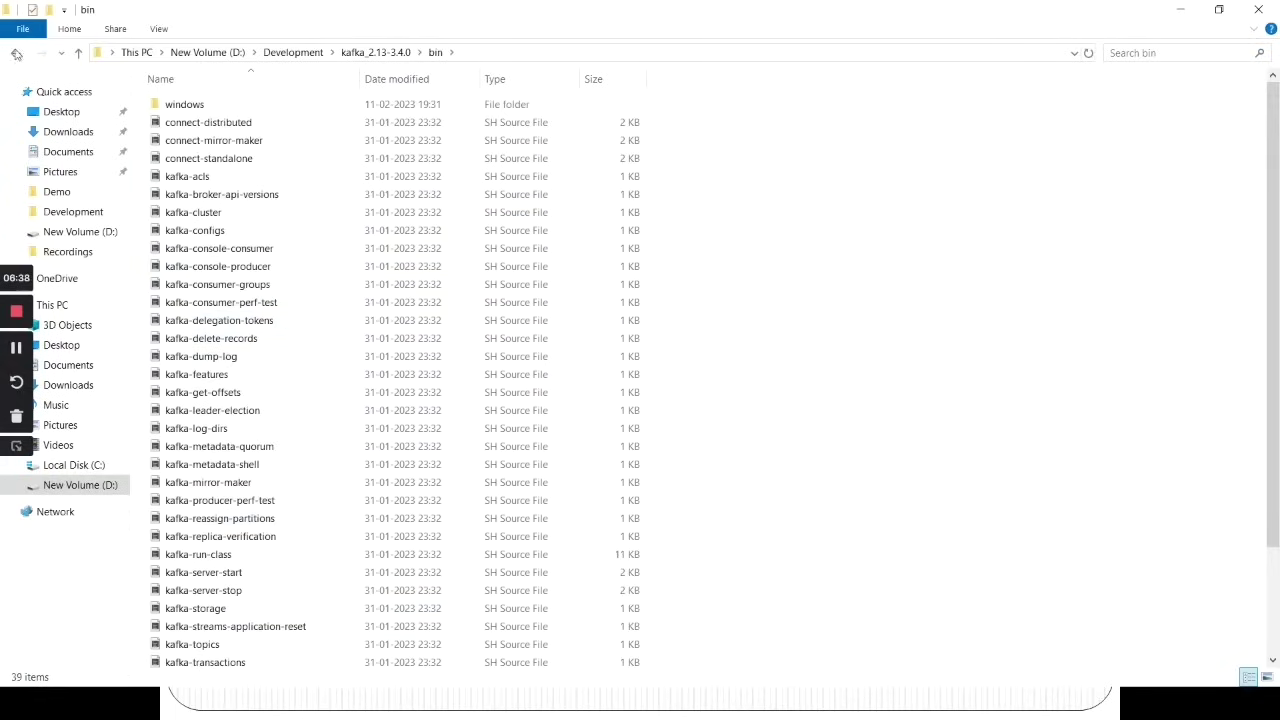
pyautogui.click(15, 53)
pyautogui.doubleClick(188, 125)
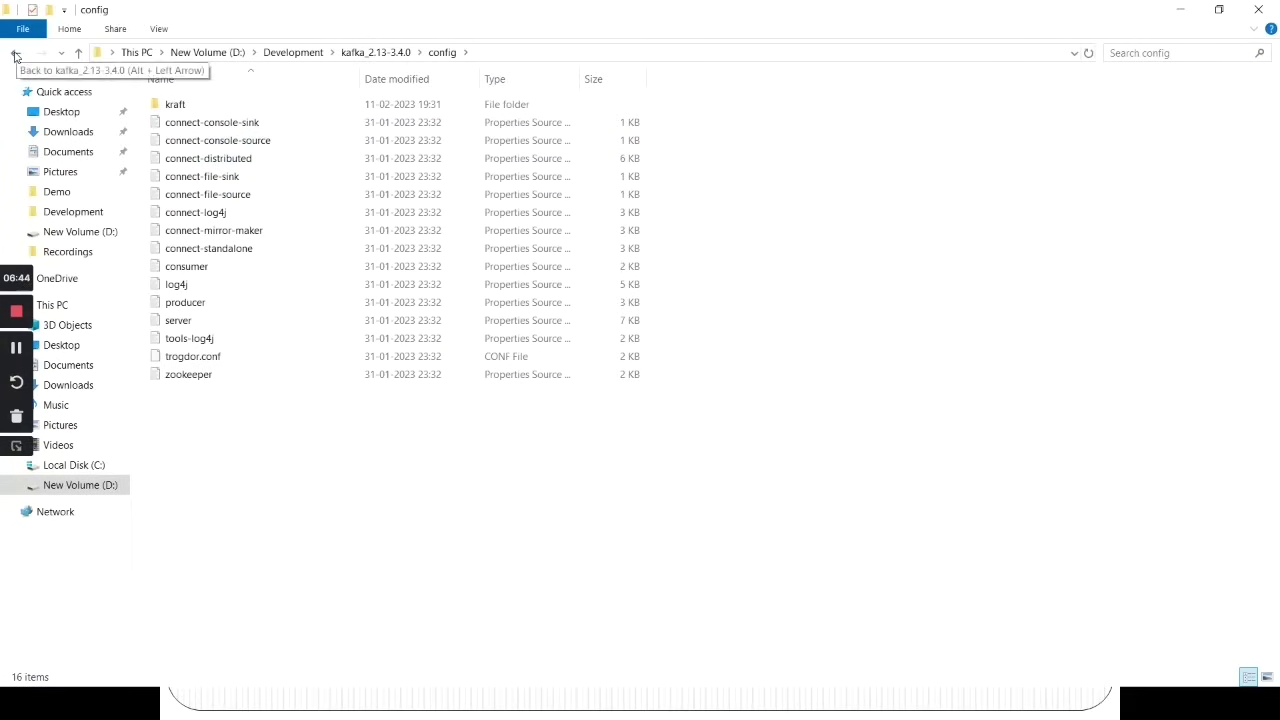
pyautogui.click(15, 53)
pyautogui.doubleClick(170, 142)
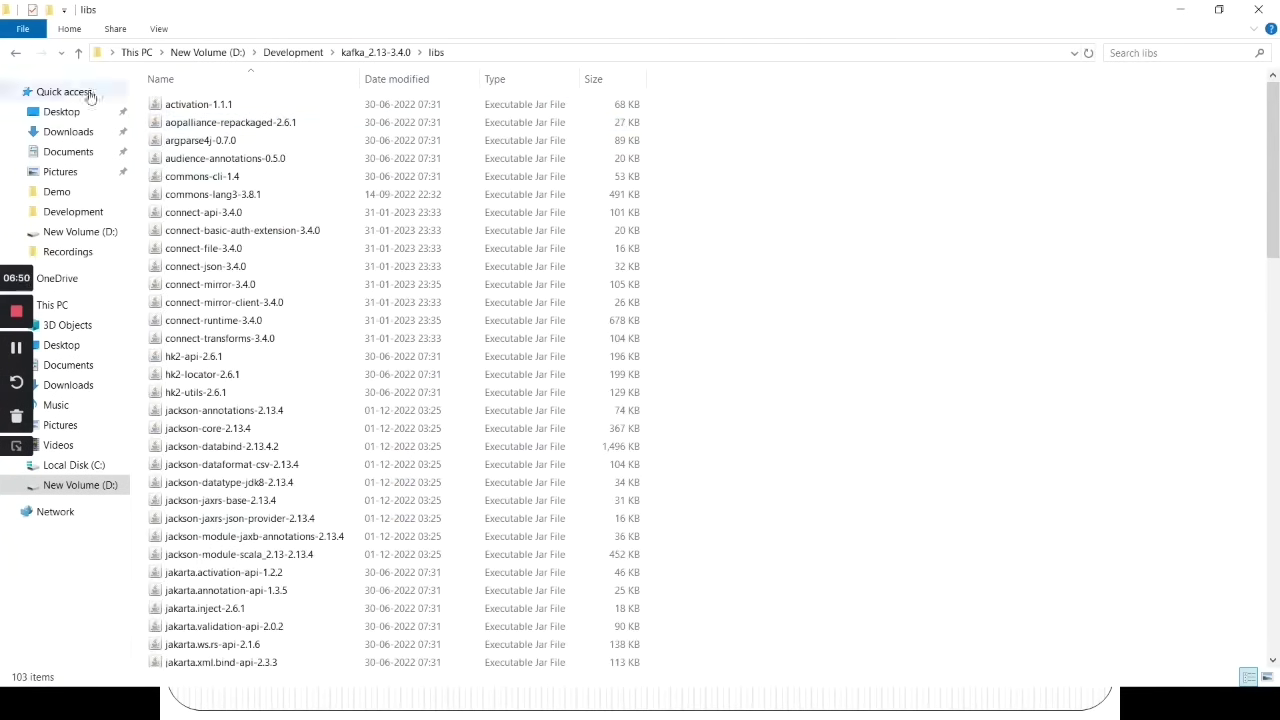
pyautogui.click(15, 52)
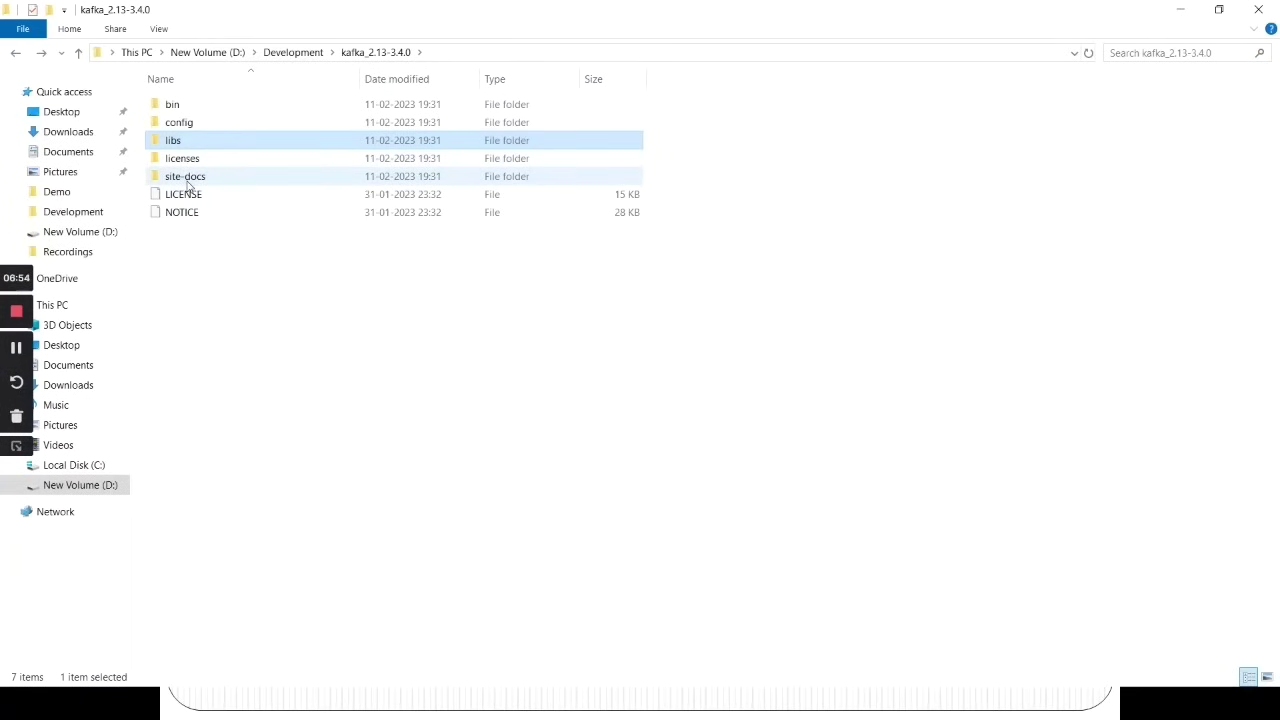
pyautogui.hotkey('alt', 'Tab')
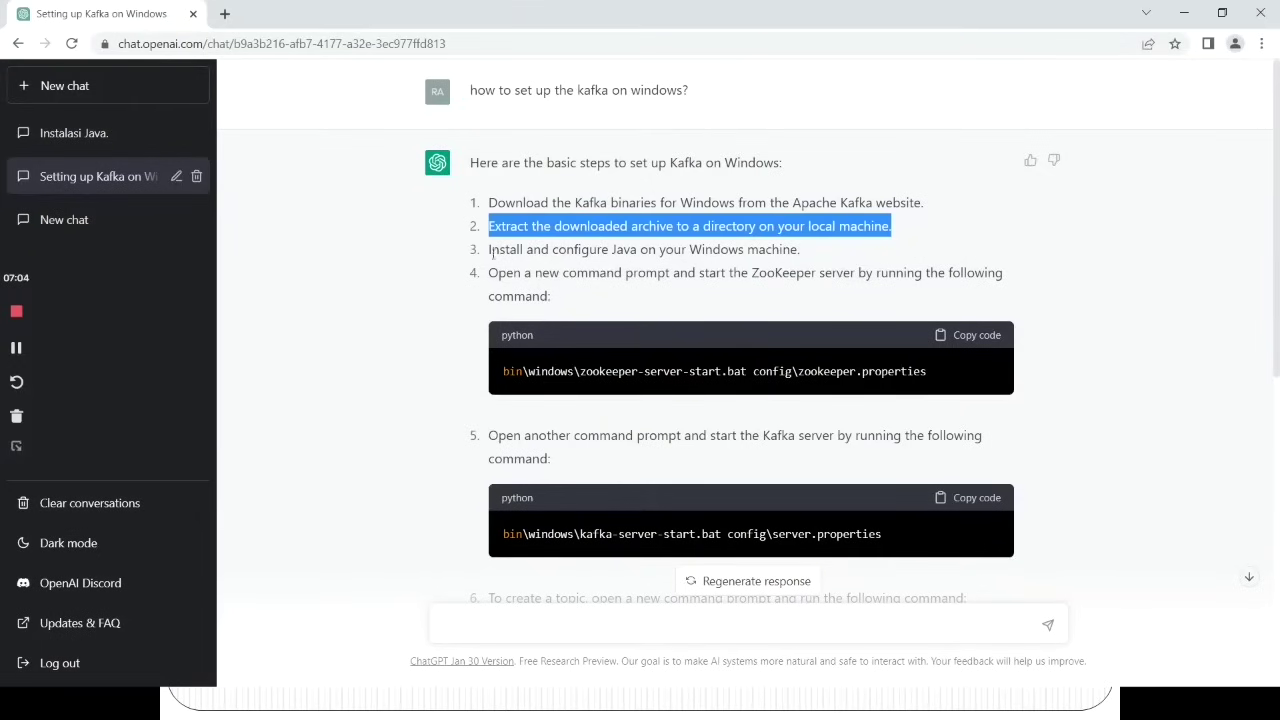
# - Highlight the Java setup and ZooKeeper start instructions, and copy the zookeeper-server-start.bat command
pyautogui.moveTo(488, 251)
pyautogui.mouseDown()
pyautogui.moveTo(813, 257)
pyautogui.moveTo(488, 250)
pyautogui.mouseUp()
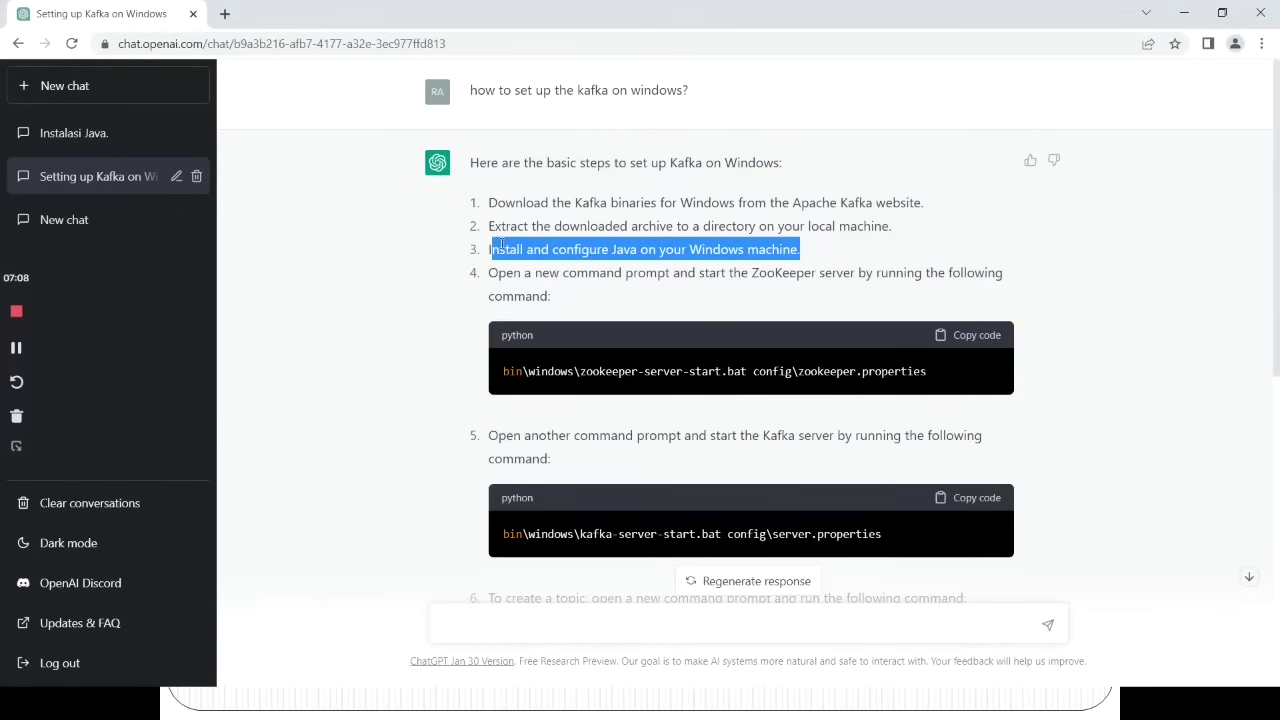
pyautogui.scroll(-1, 510, 250)
pyautogui.click(558, 216)
pyautogui.moveTo(558, 216); pyautogui.dragTo(490, 191)
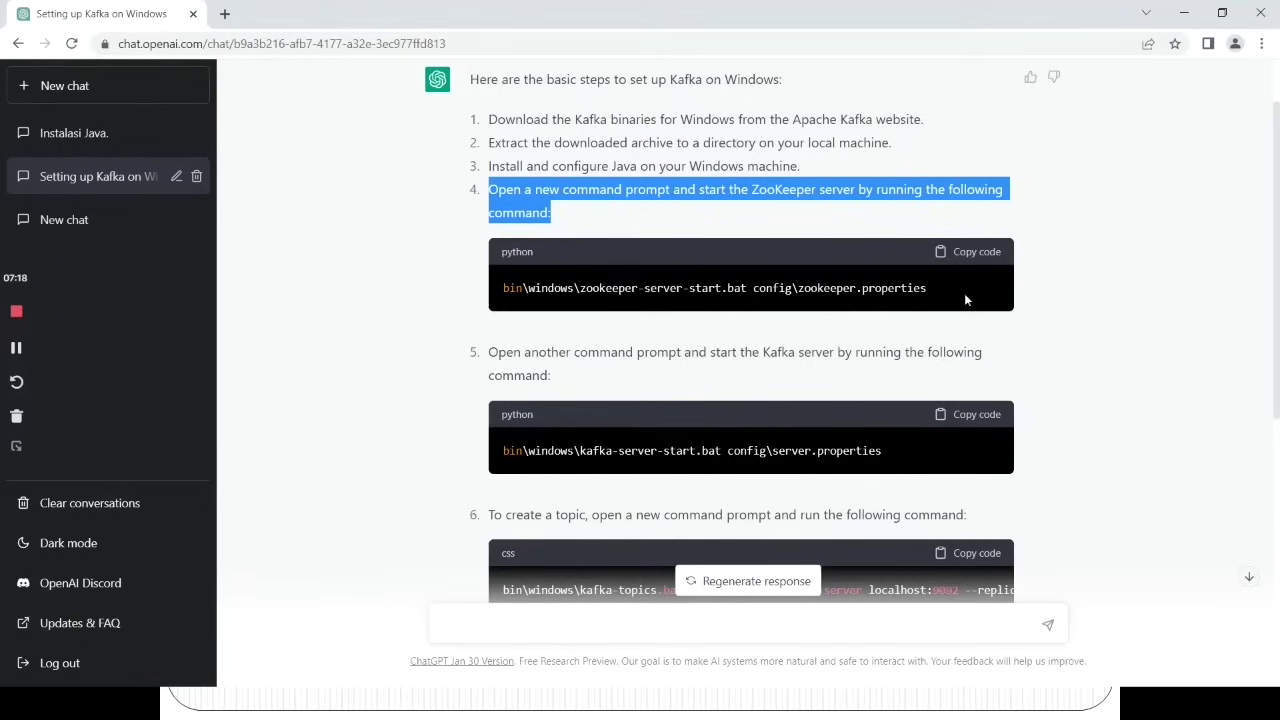
pyautogui.click(986, 256)
pyautogui.hotkey('alt', 'Tab')
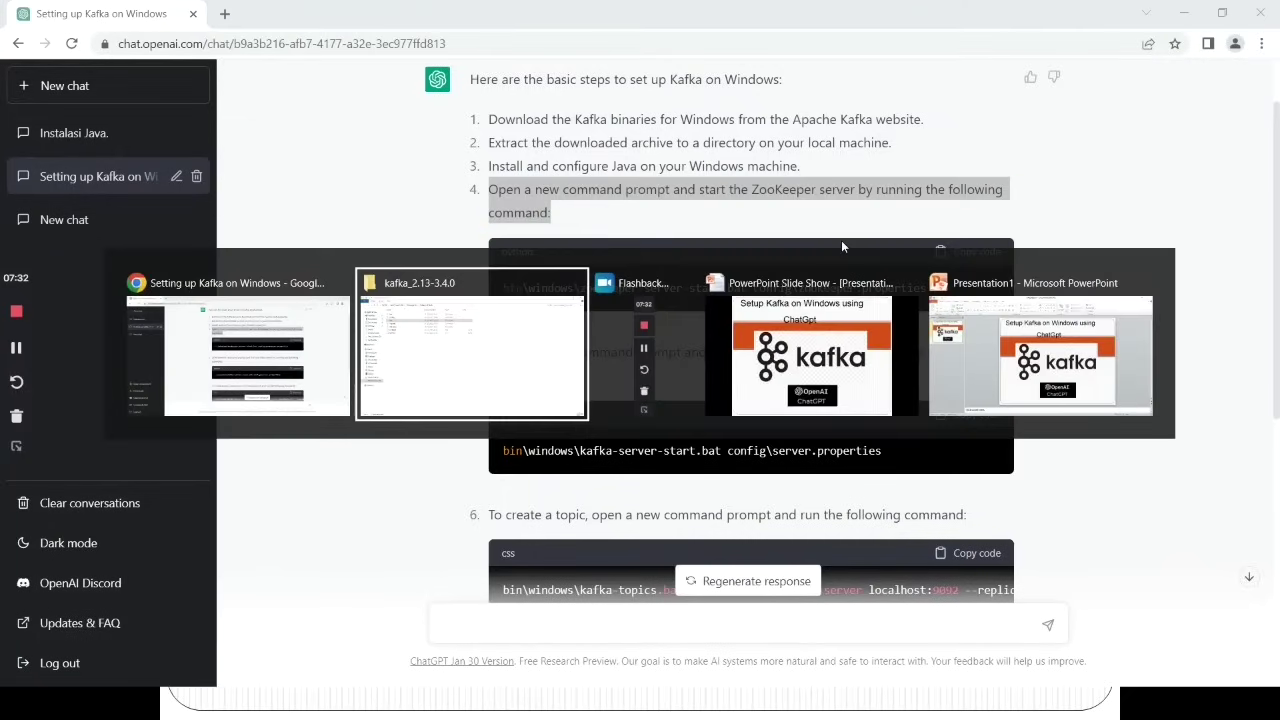
pyautogui.press('Escape')
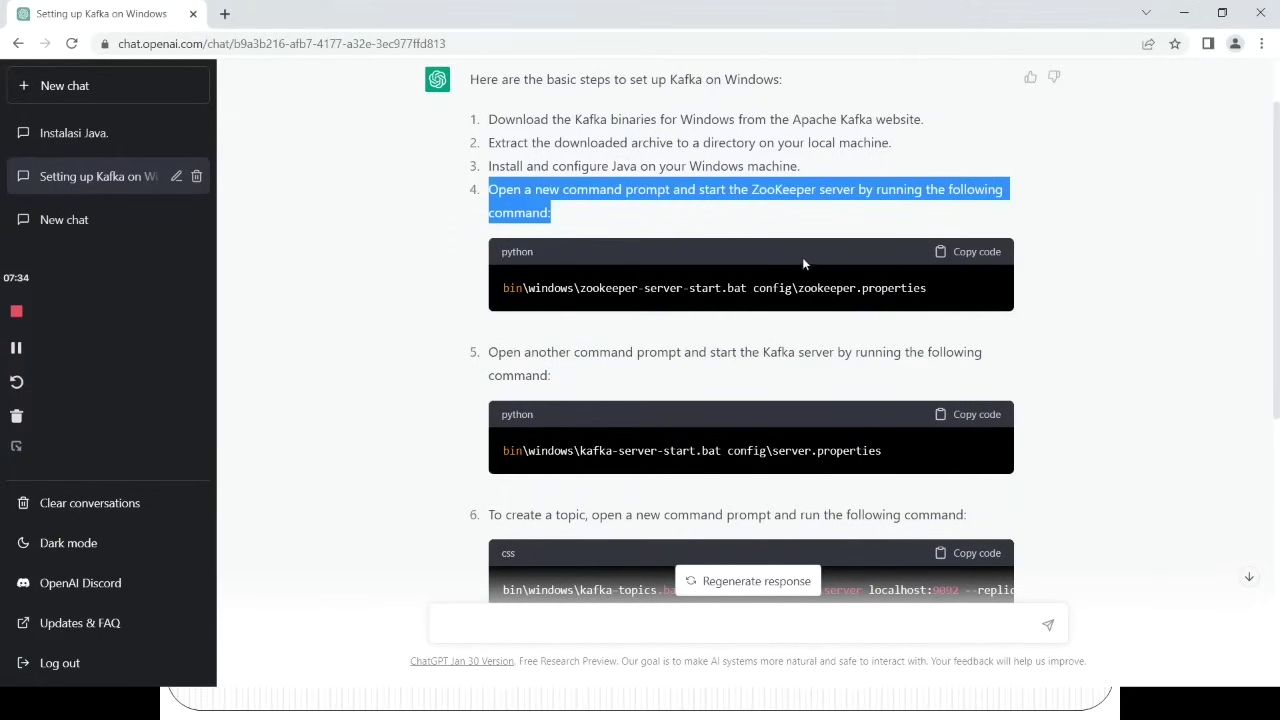
pyautogui.press('super')
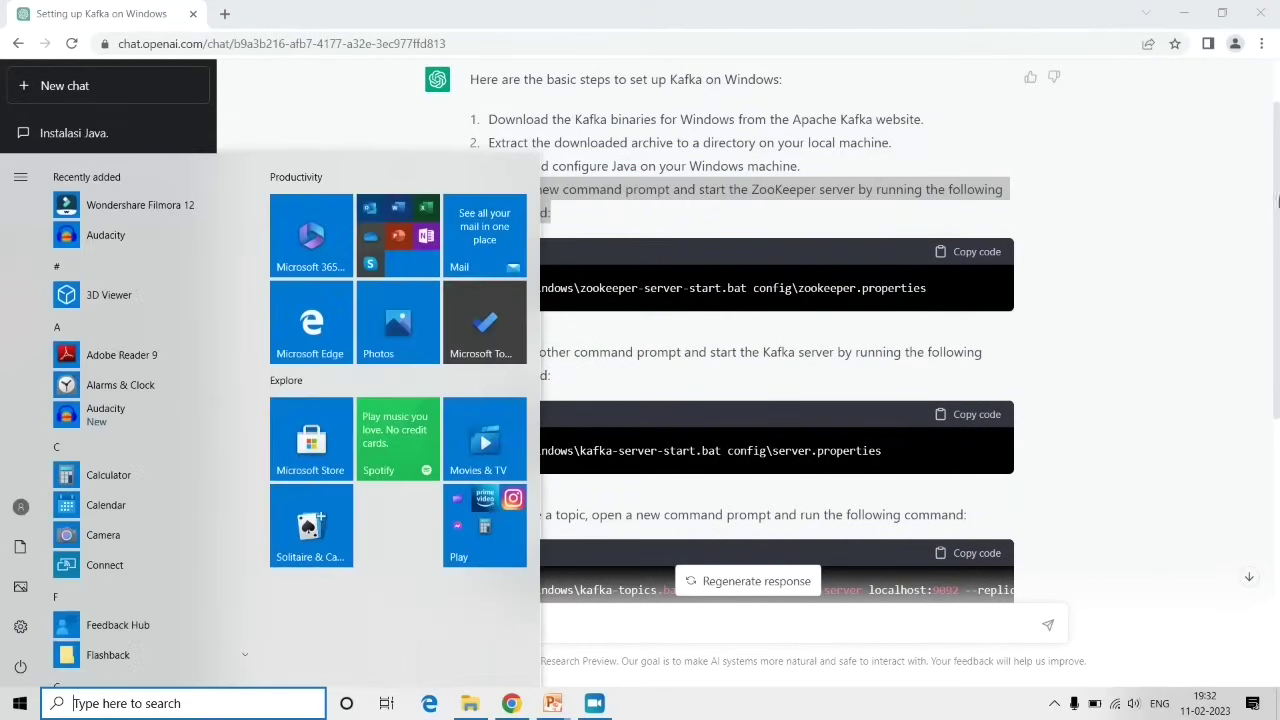
pyautogui.press('Escape')
# - Switch to File Explorer and examine the scripts in the kafka_2.13-3.4.0 bin folder and its windows subfolder
pyautogui.hotkey('alt', 'Tab')
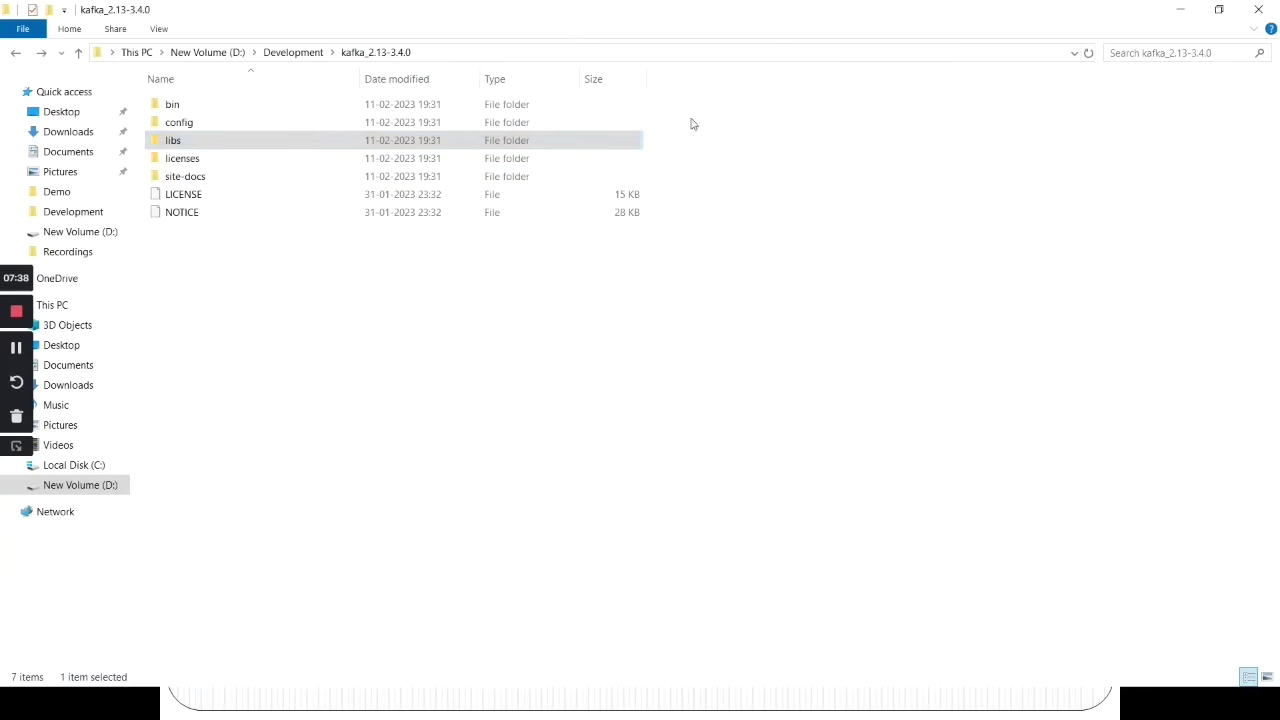
pyautogui.click(175, 109)
pyautogui.doubleClick(175, 109)
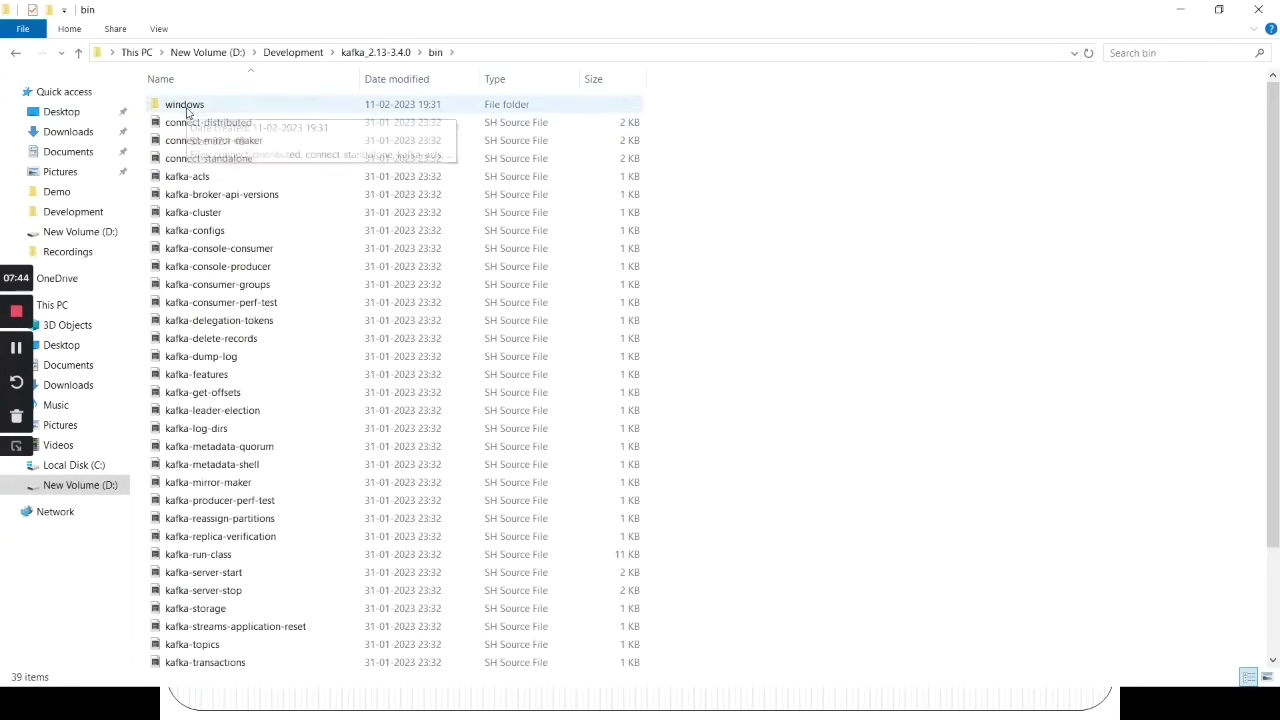
pyautogui.doubleClick(186, 106)
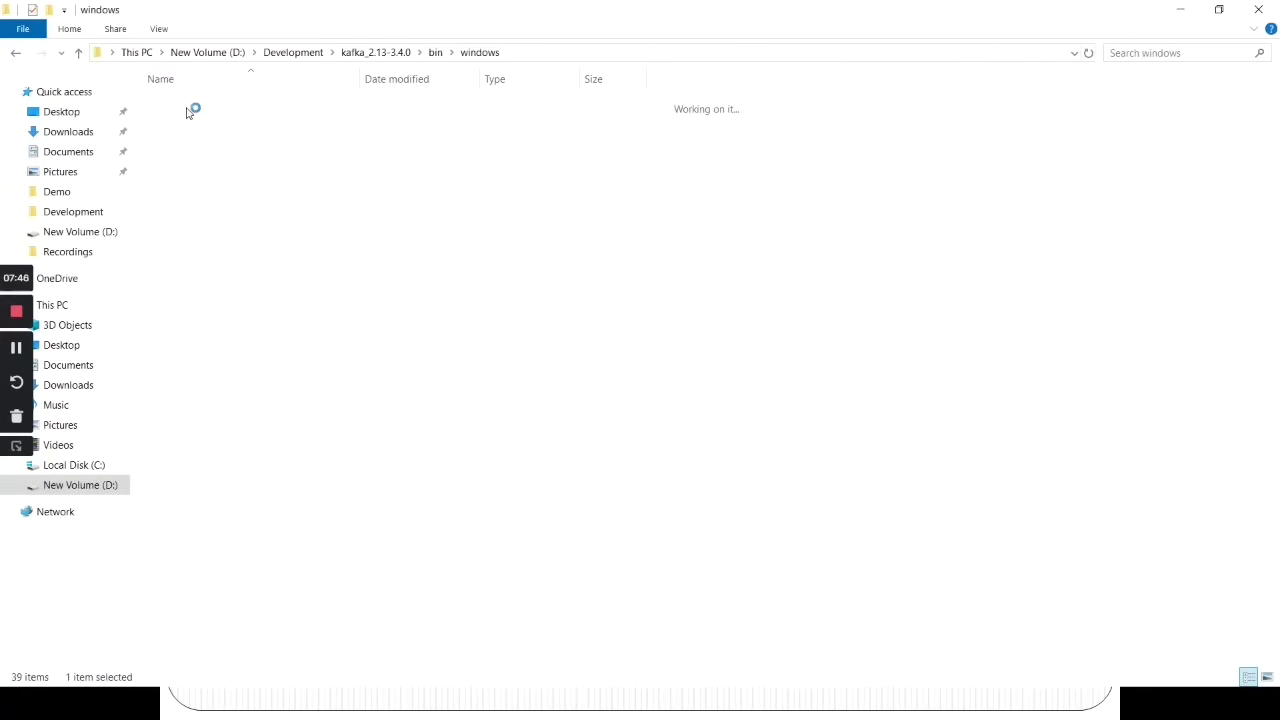
pyautogui.click(435, 52)
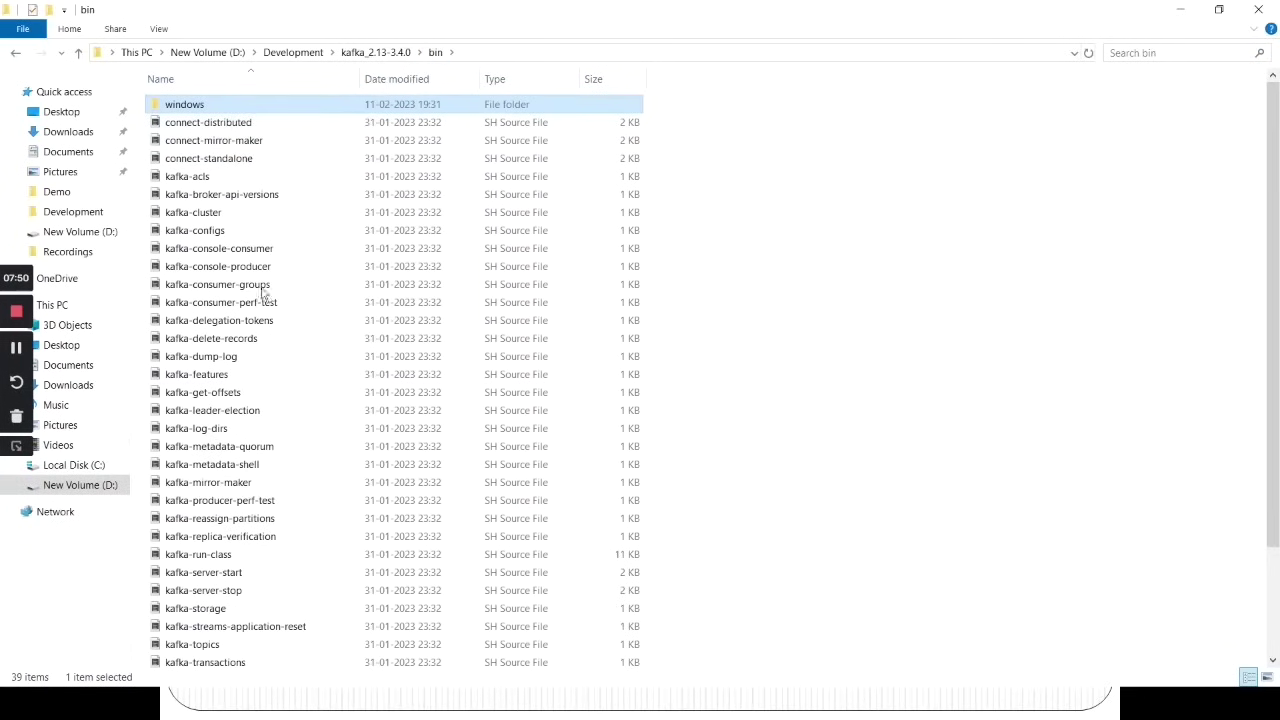
pyautogui.scroll(-1, 240, 400)
pyautogui.scroll(-2, 238, 396)
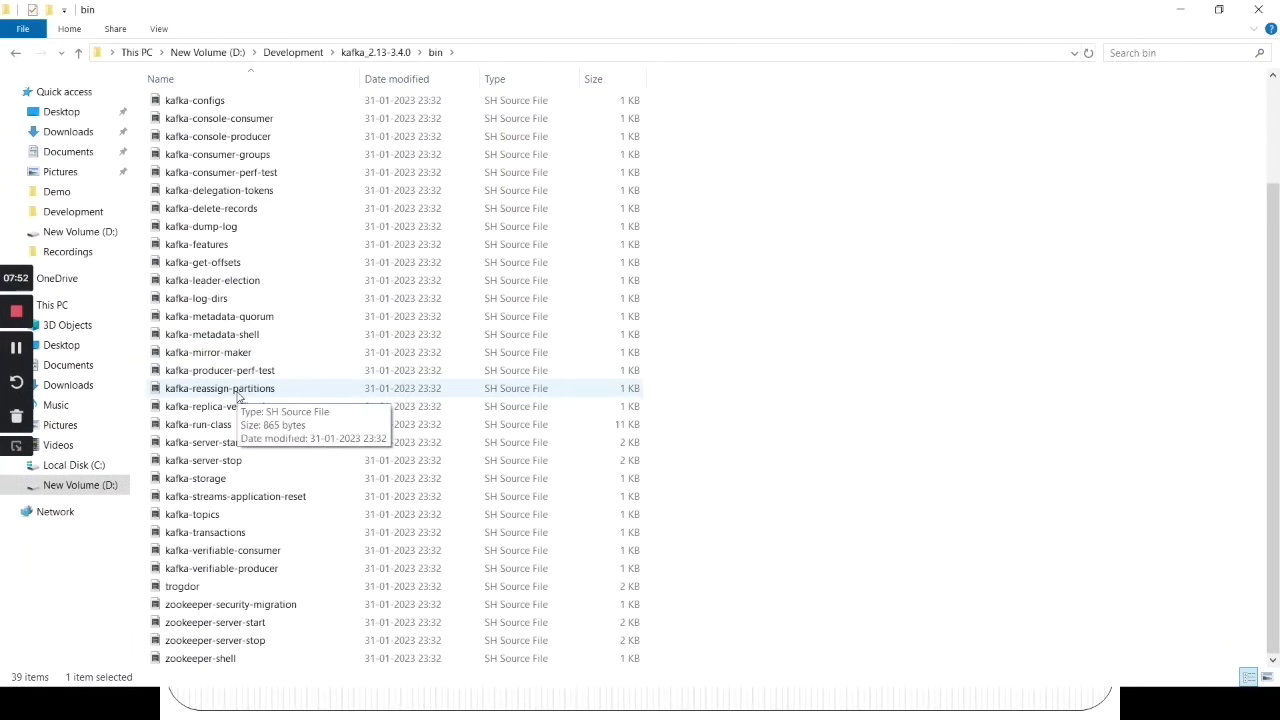
pyautogui.scroll(3, 238, 396)
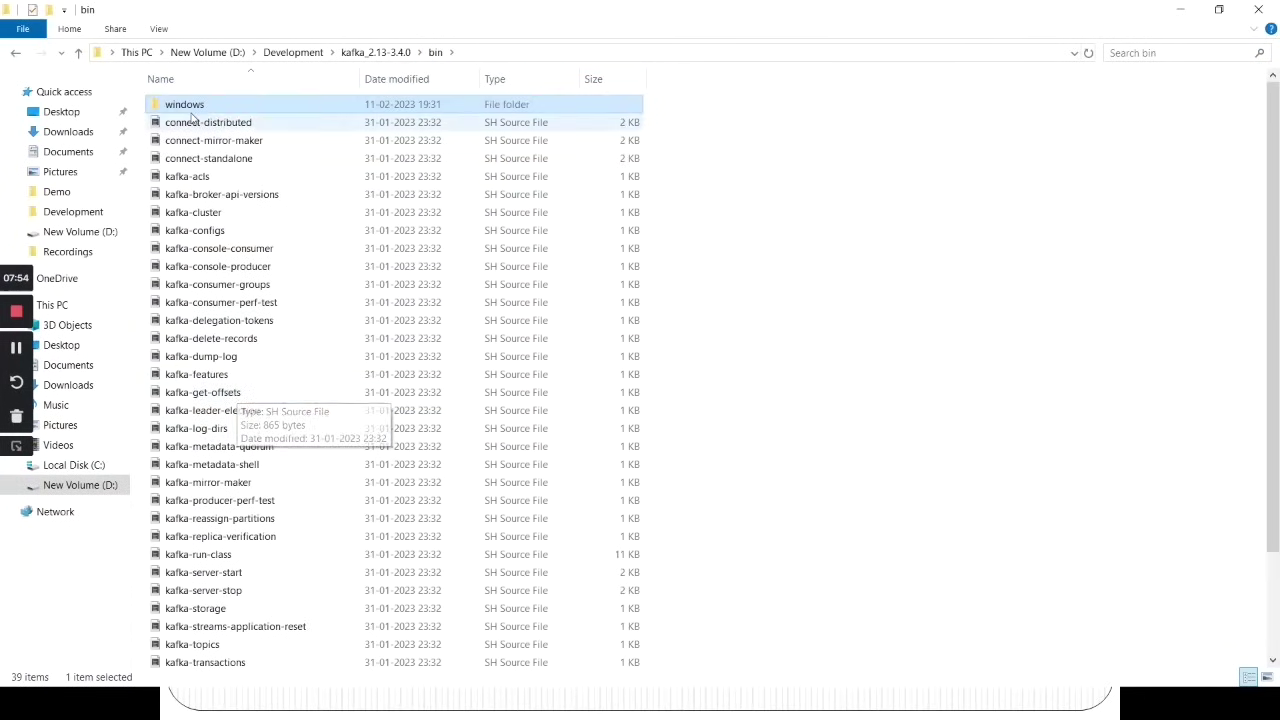
# - Open the windows subfolder of bin and launch a command prompt (cmd) in that directory
pyautogui.doubleClick(193, 110)
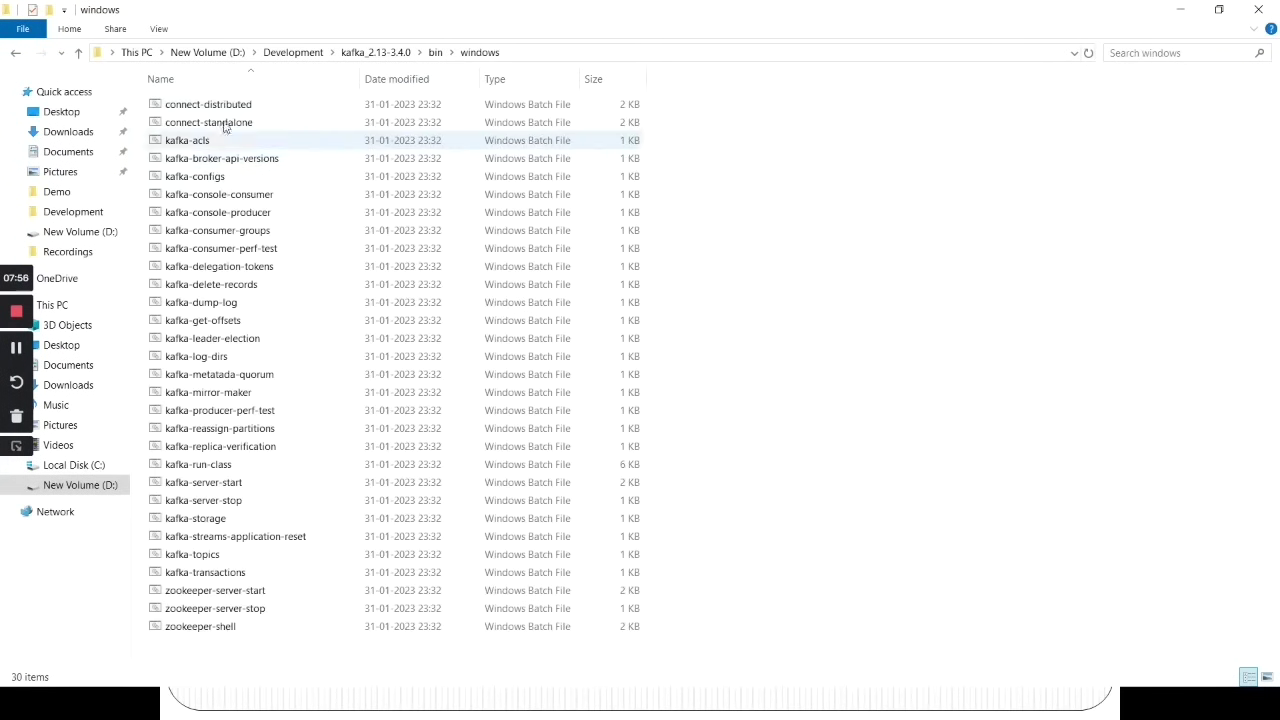
pyautogui.click(578, 55)
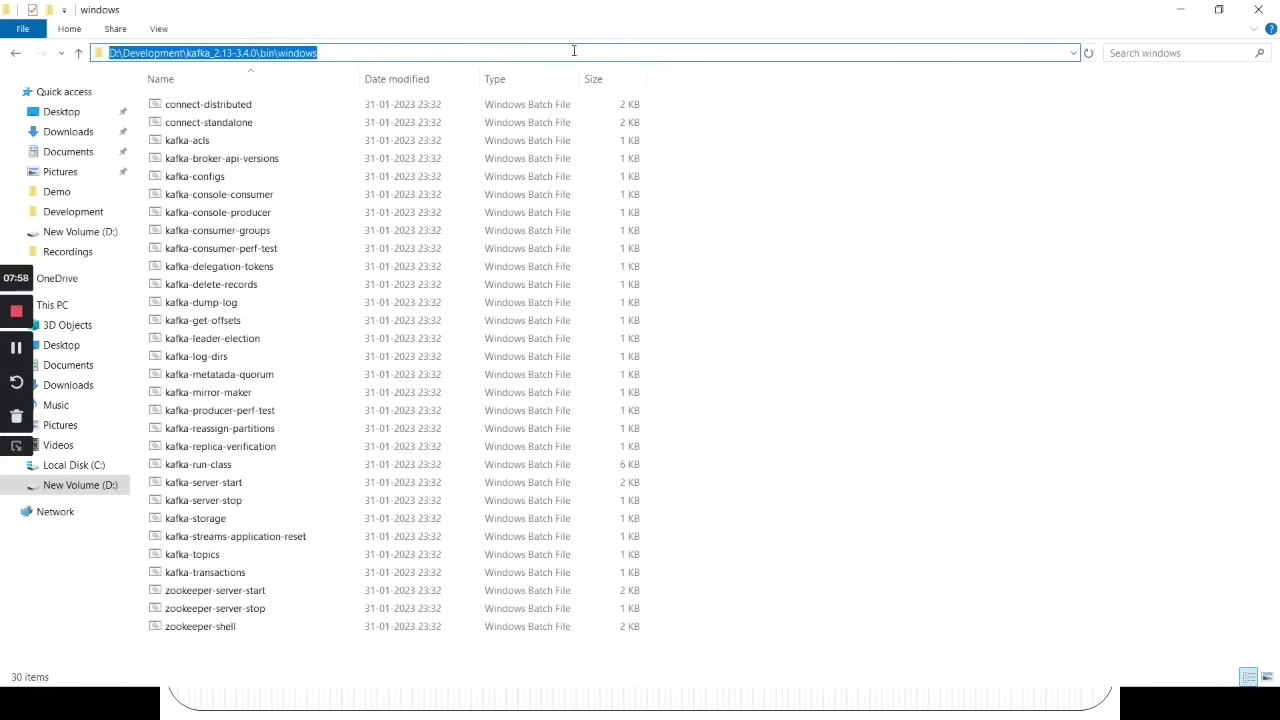
pyautogui.write('cmd')
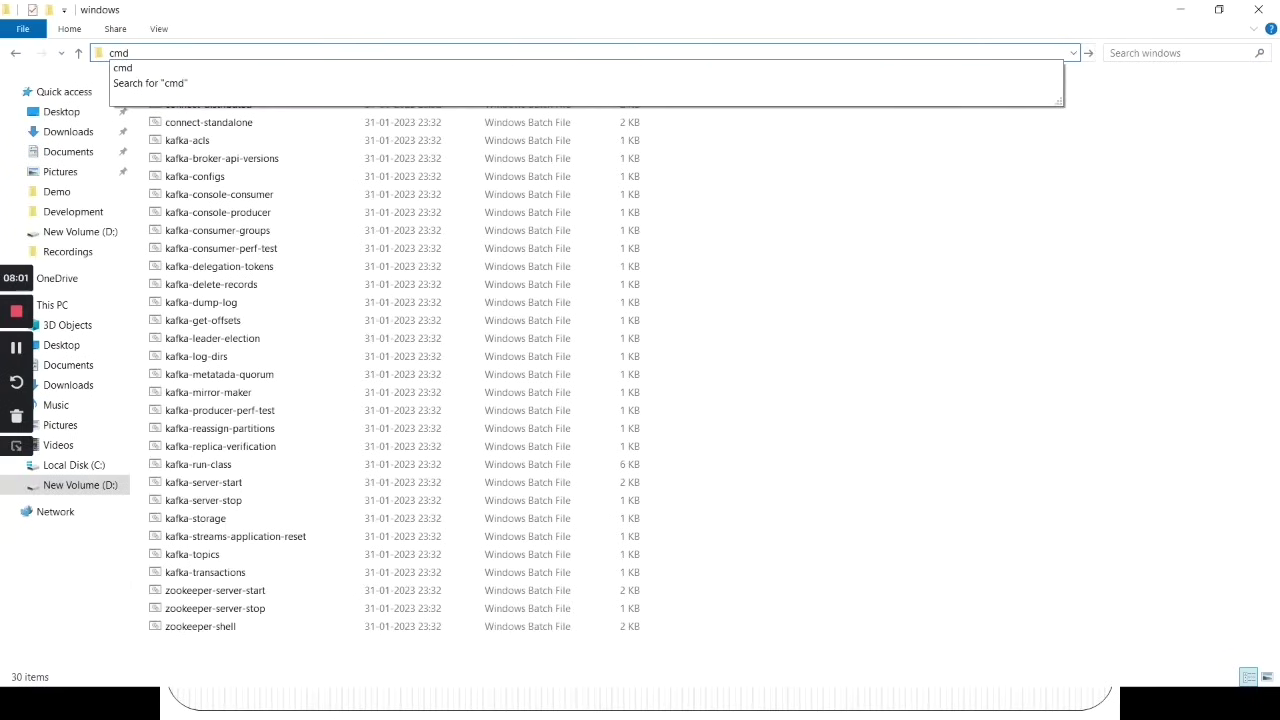
pyautogui.press('Return')
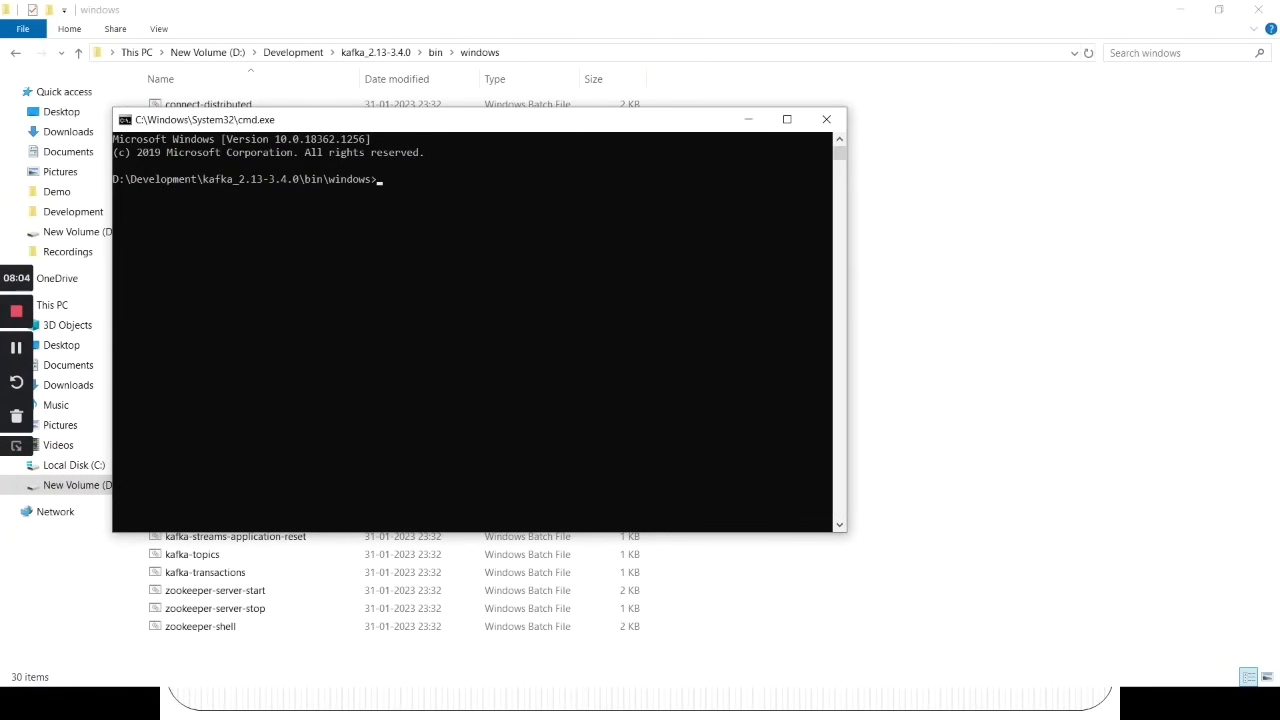
# - Return to ChatGPT, start a new conversation and ask "what is zookeeper in kafka?"
pyautogui.hotkey('alt', 'Tab')
pyautogui.hotkey('alt', 'Tab')
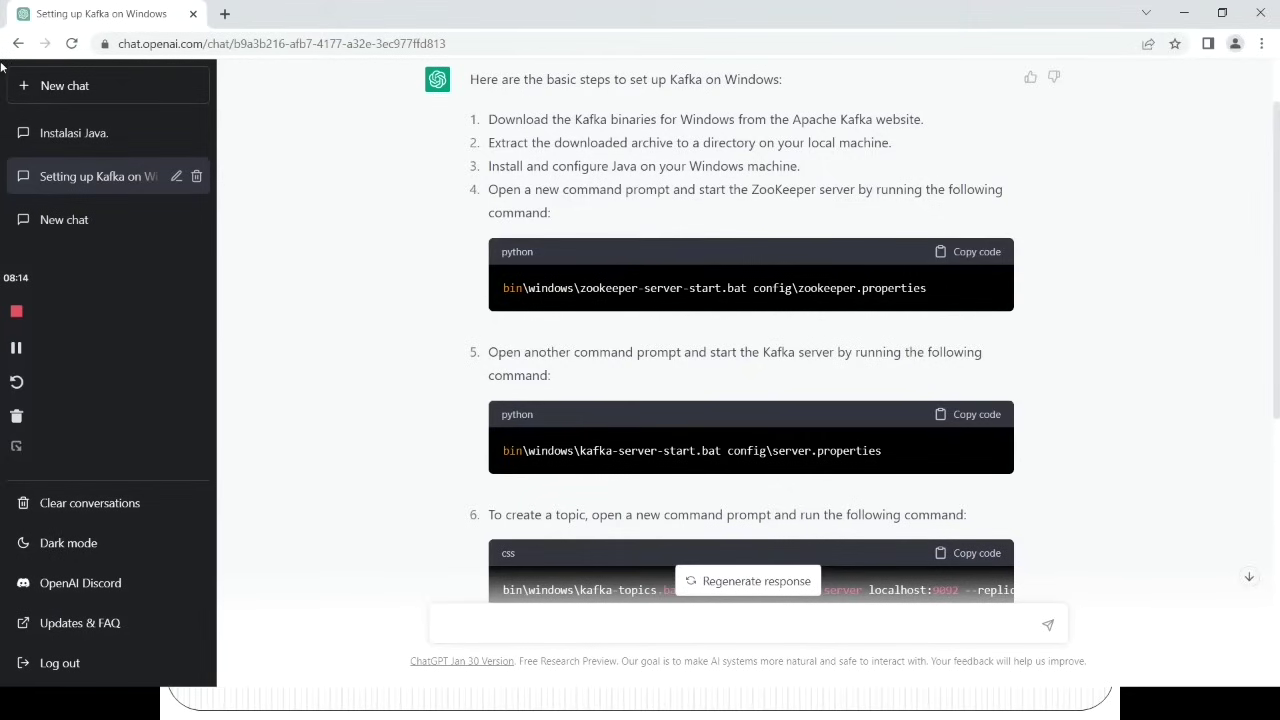
pyautogui.click(48, 85)
pyautogui.write('what is ')
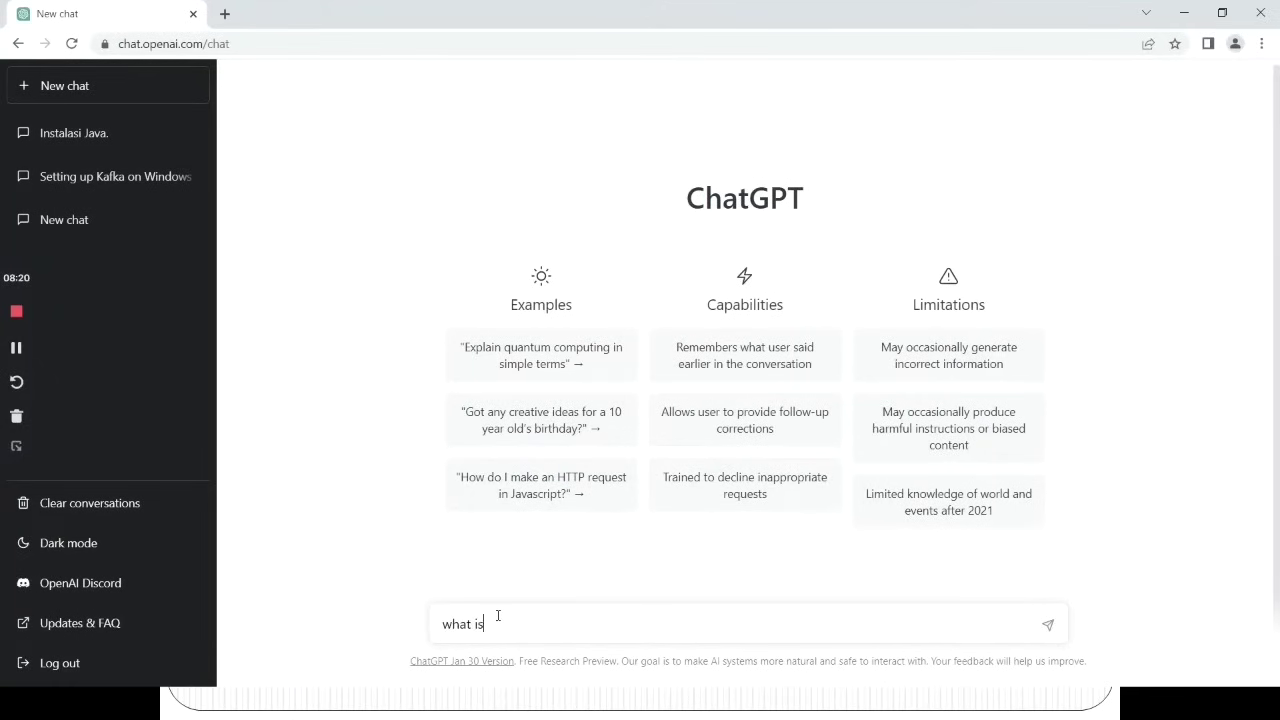
pyautogui.write('zookeeper in kafaka')
pyautogui.press('BackSpace')
pyautogui.press('BackSpace')
pyautogui.press('BackSpace')
pyautogui.write('ka')
pyautogui.press('Return')
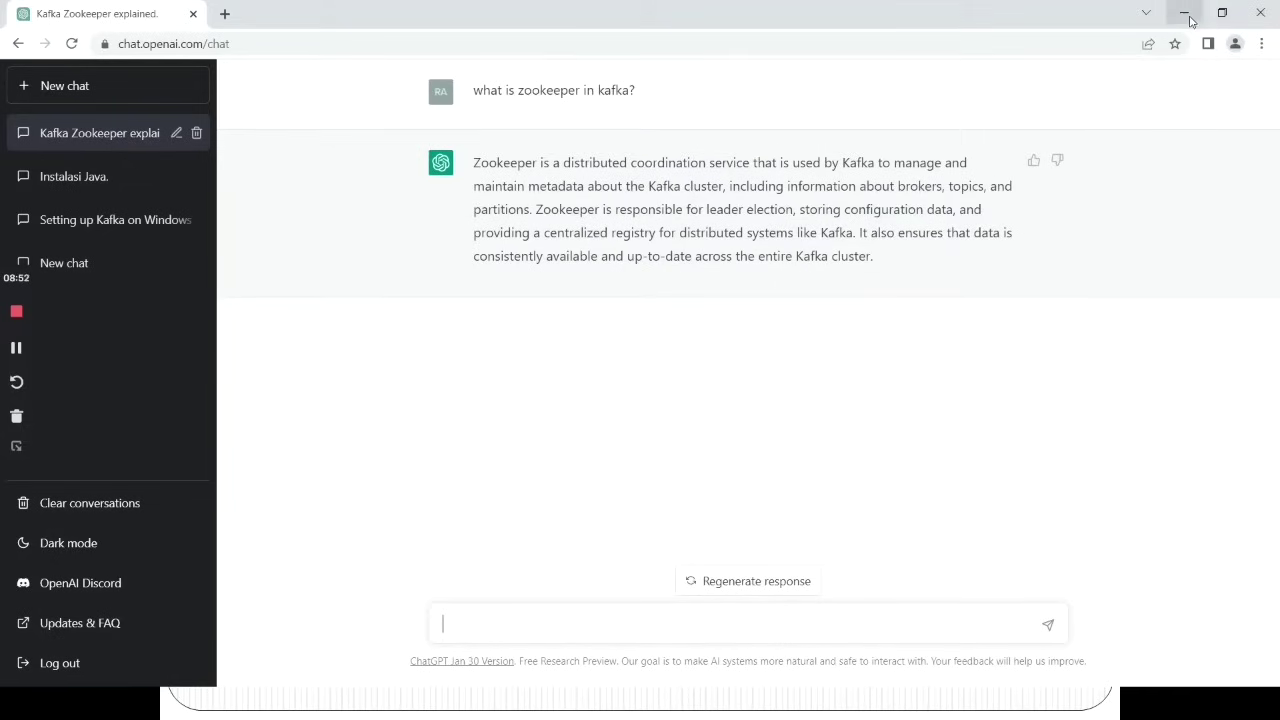
# - Reopen the "Setting up Kafka on Windows" conversation and copy the ZooKeeper start command from instruction 4
pyautogui.click(79, 232)
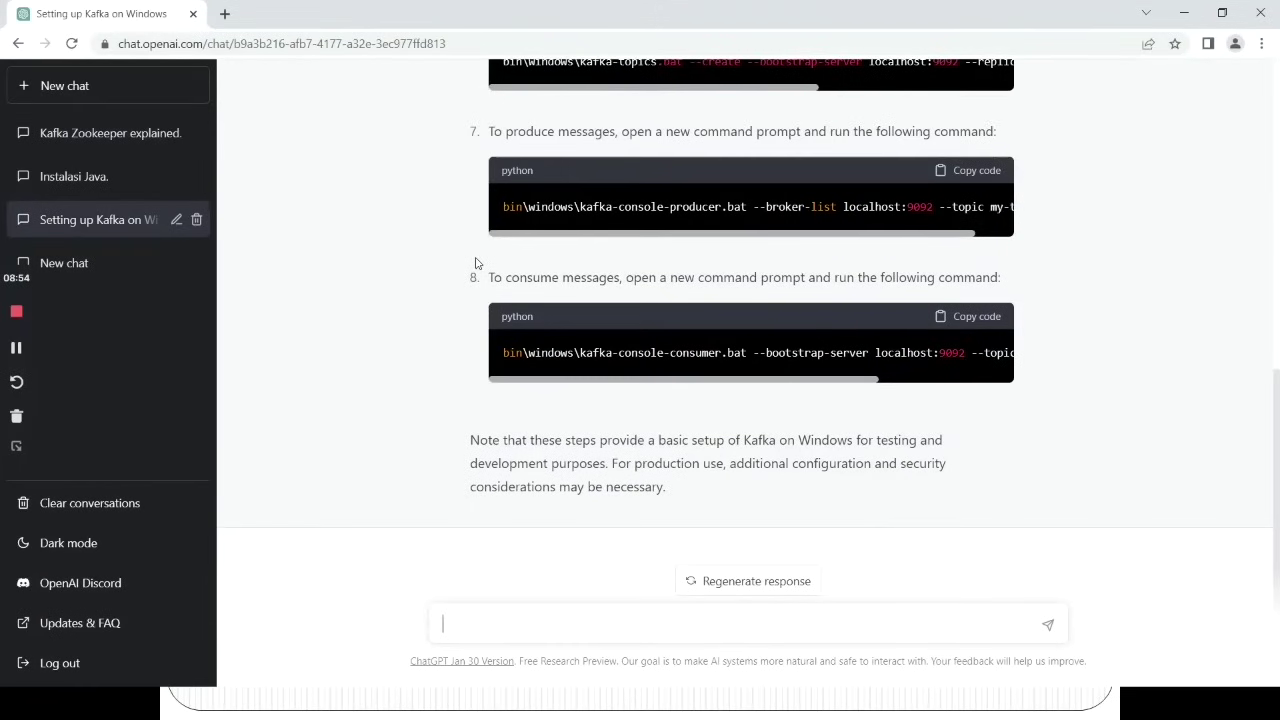
pyautogui.scroll(2, 425, 324)
pyautogui.scroll(2, 300, 310)
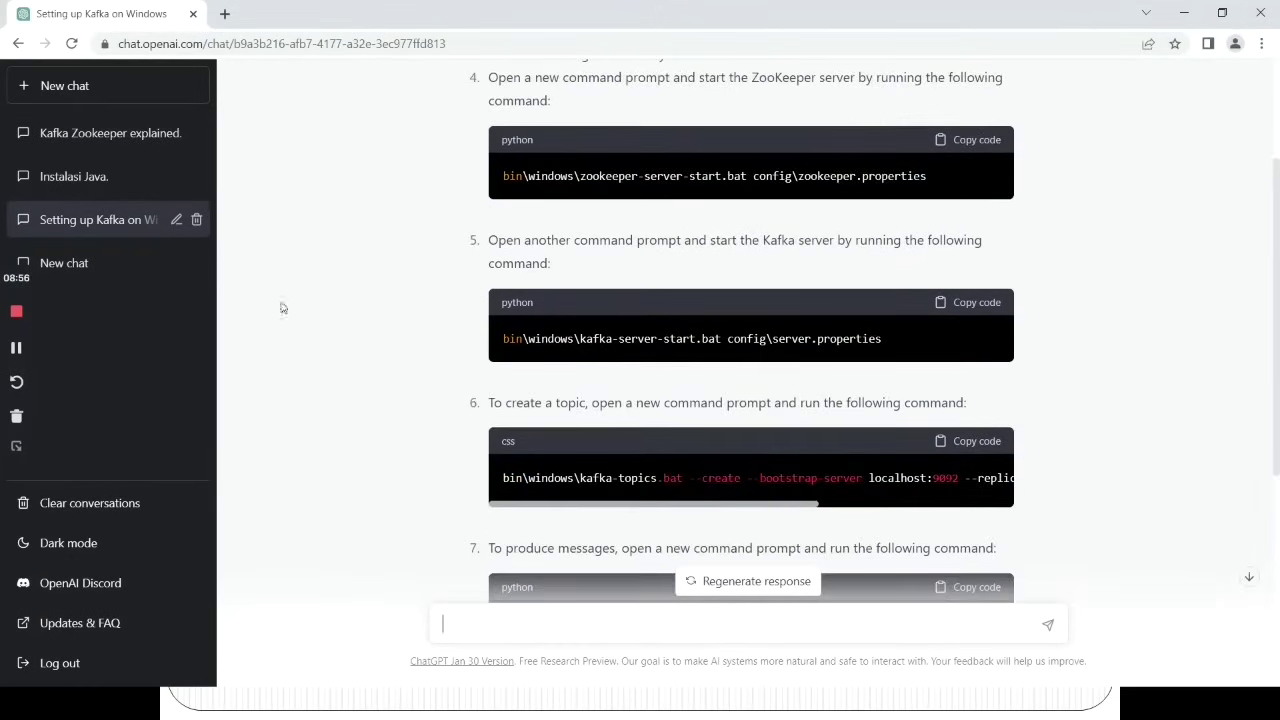
pyautogui.scroll(2, 270, 305)
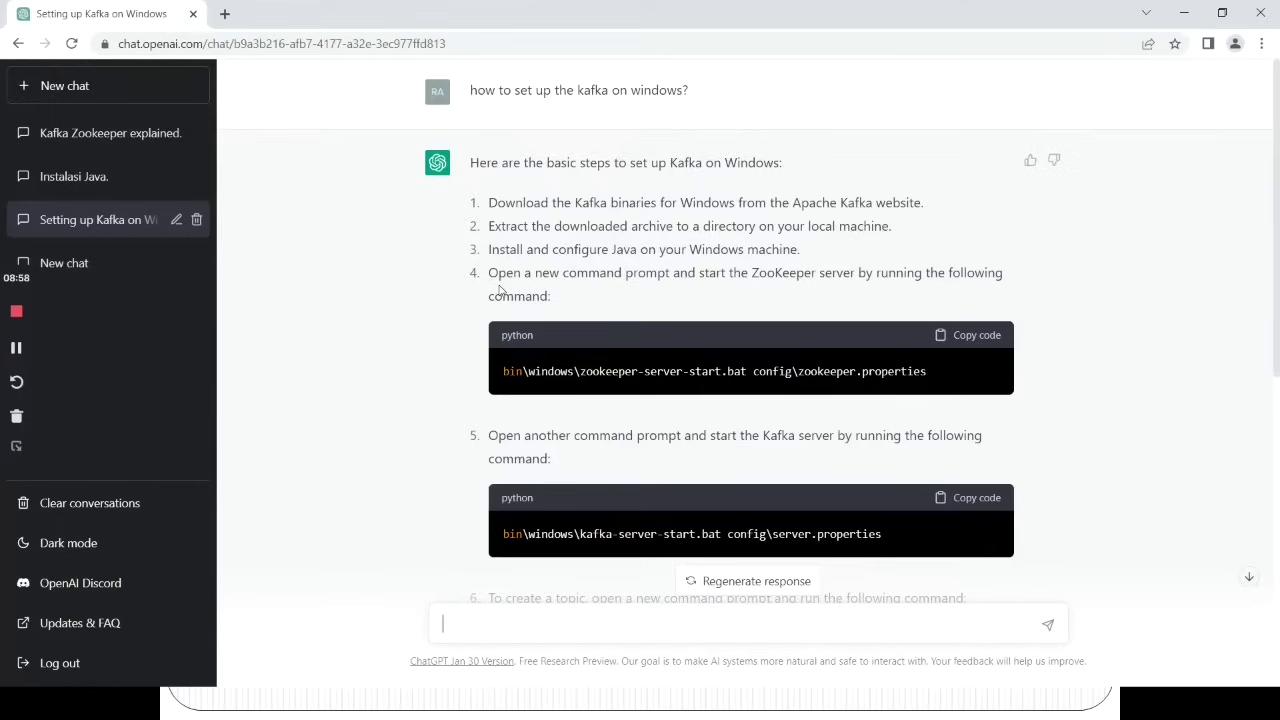
pyautogui.scroll(-2, 500, 290)
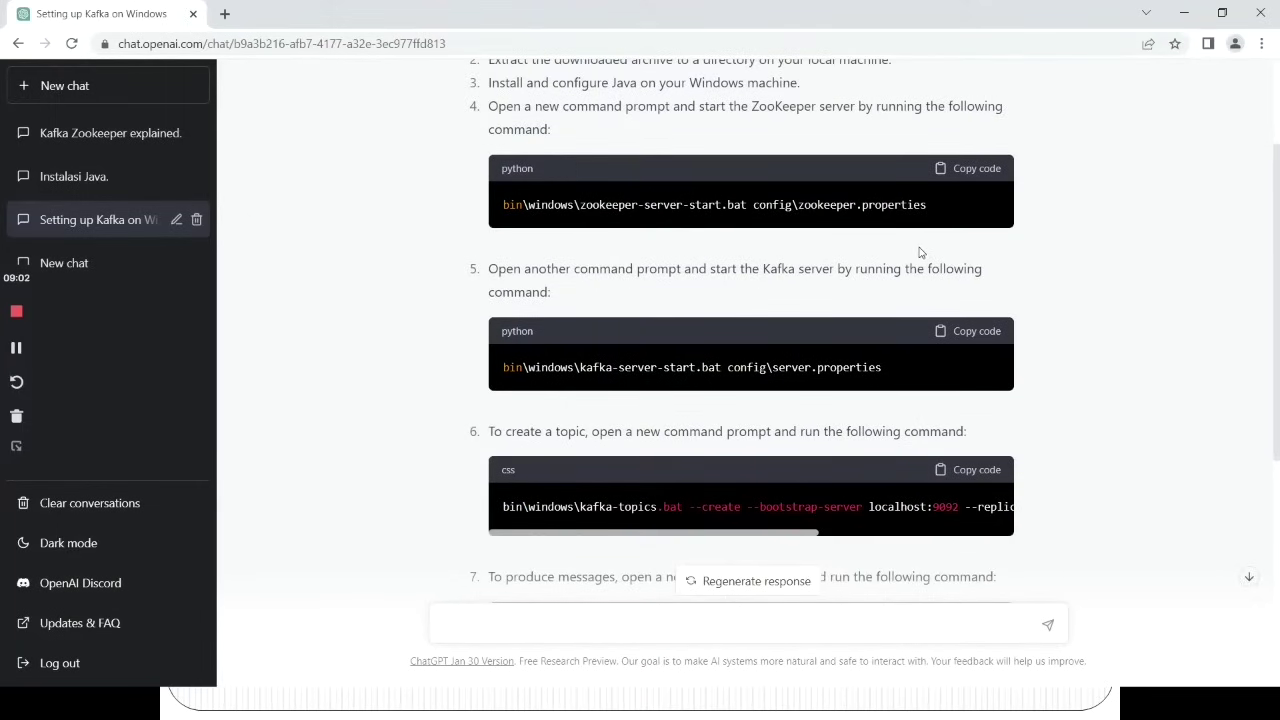
pyautogui.click(962, 170)
# - Paste the copied ZooKeeper command into a new Notepad document, reselect only the command text and minimize the window
pyautogui.hotkey('alt', 'Tab')
pyautogui.press('super+r')
pyautogui.write('note')
pyautogui.press('Return')
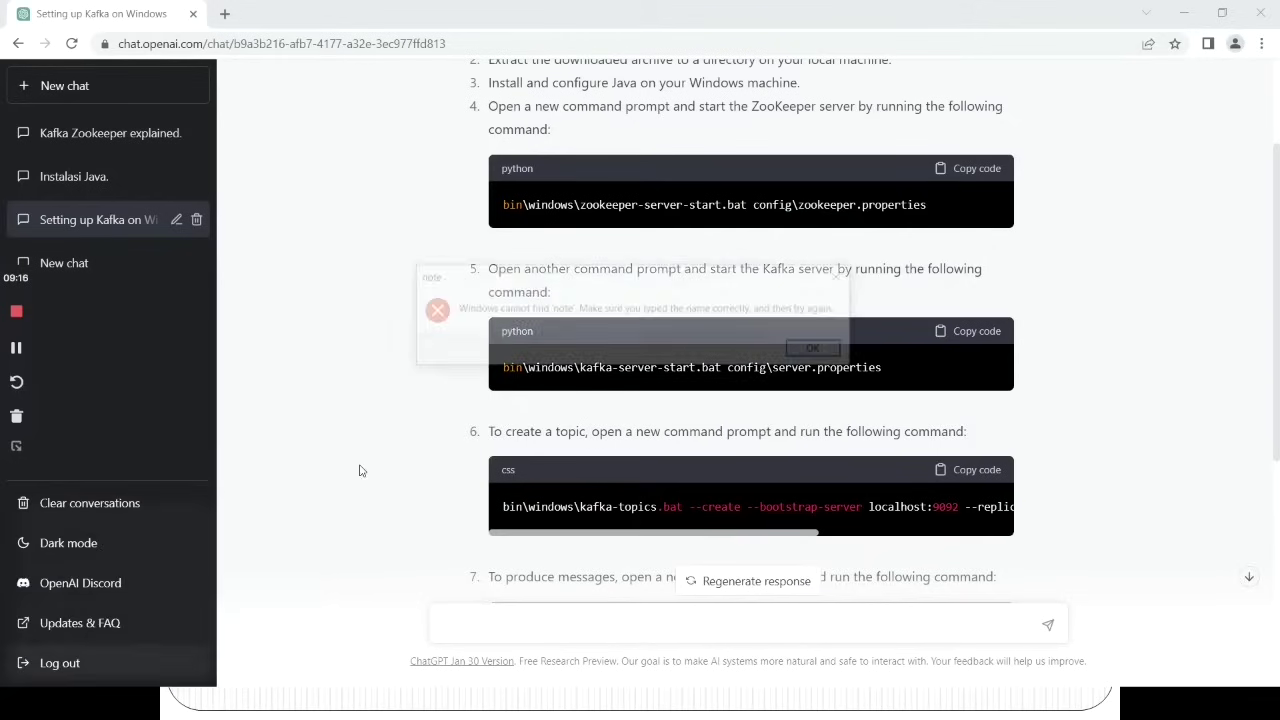
pyautogui.press('Return')
pyautogui.click(138, 589)
pyautogui.write('pad')
pyautogui.press('Return')
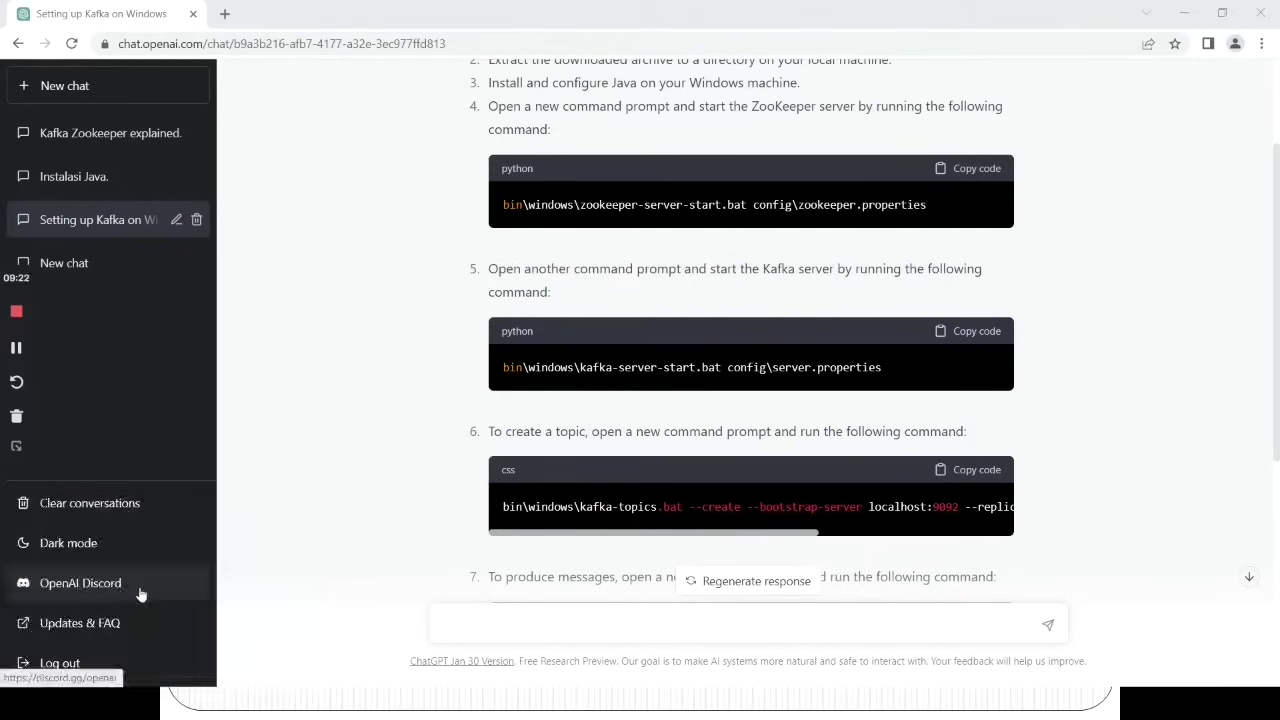
pyautogui.hotkey('ctrl', 'v')
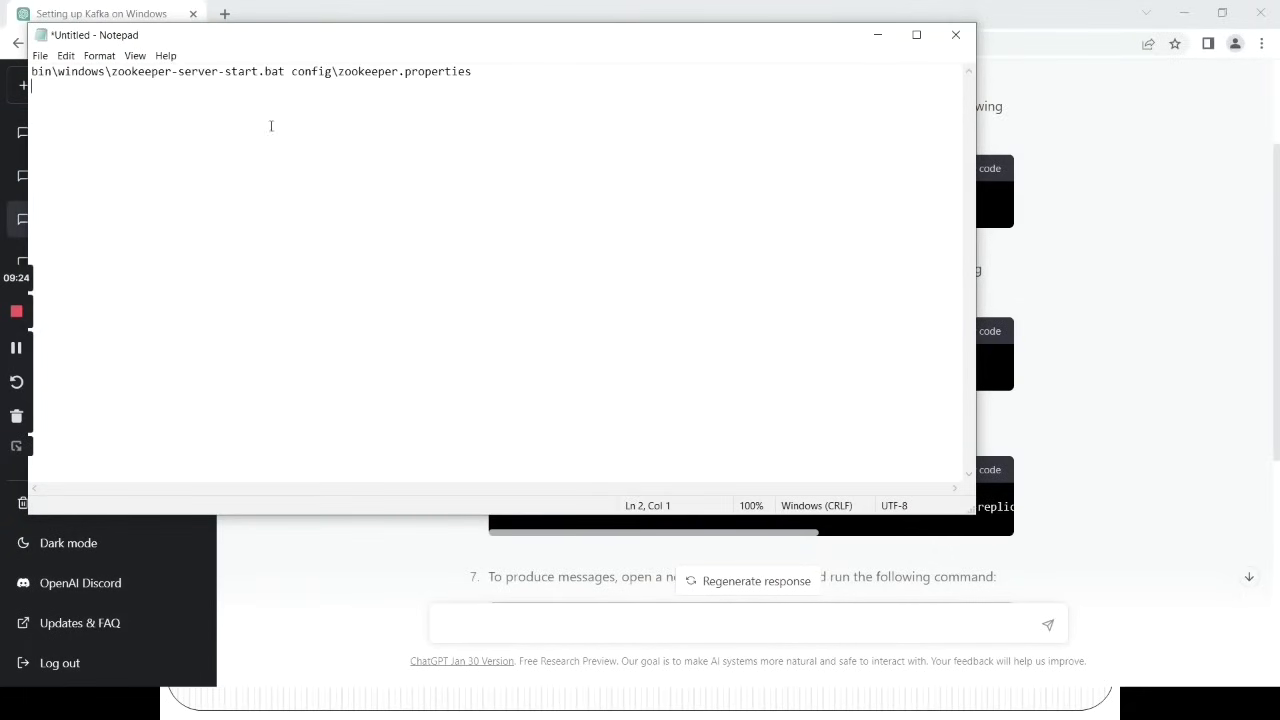
pyautogui.moveTo(471, 71); pyautogui.dragTo(28, 70)
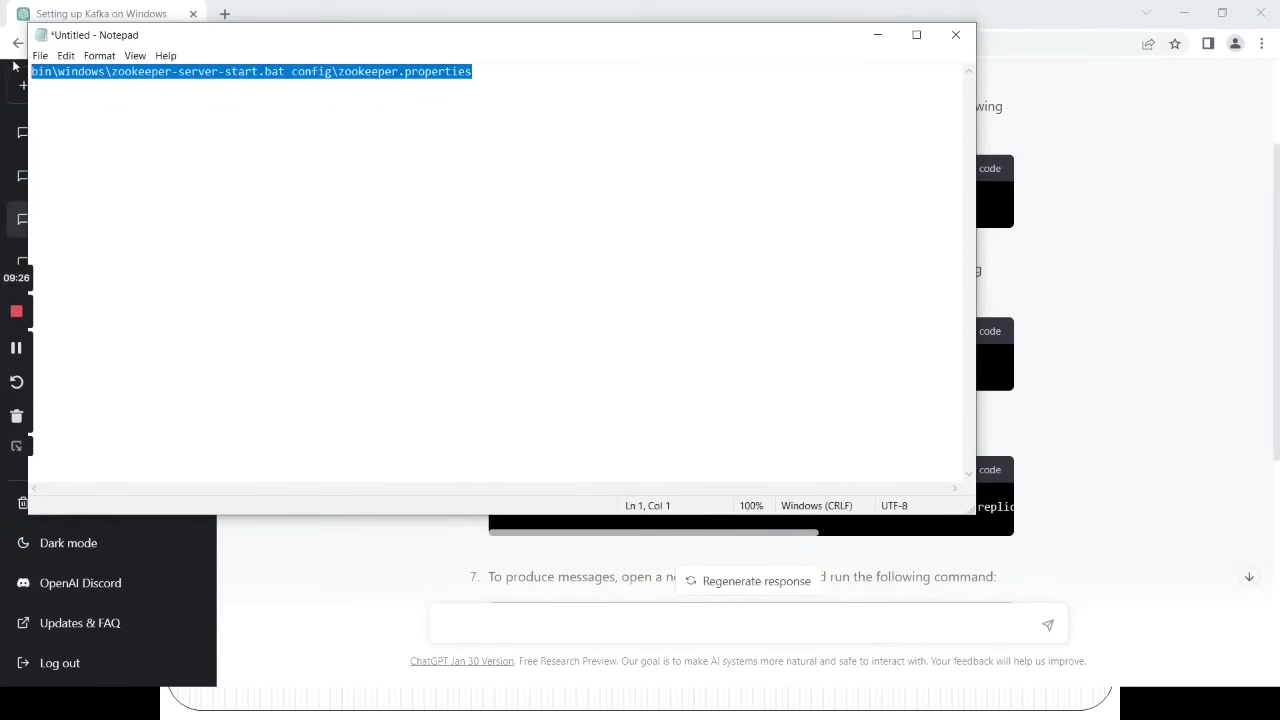
pyautogui.click(877, 34)
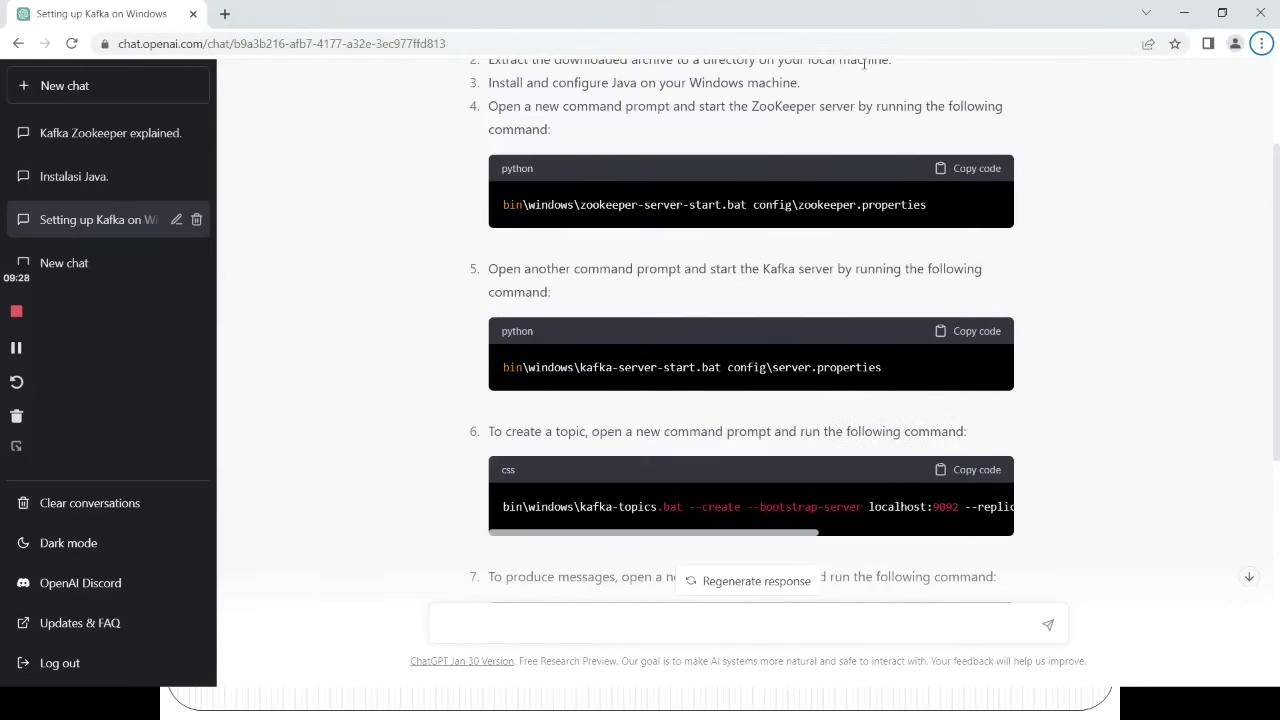
# - Switch to the Command Prompt at bin\windows and try running bin\windows\zookeeper-server-start.bat config\zookeeper.properties
pyautogui.hotkey('alt', 'Tab')
pyautogui.press('Tab')
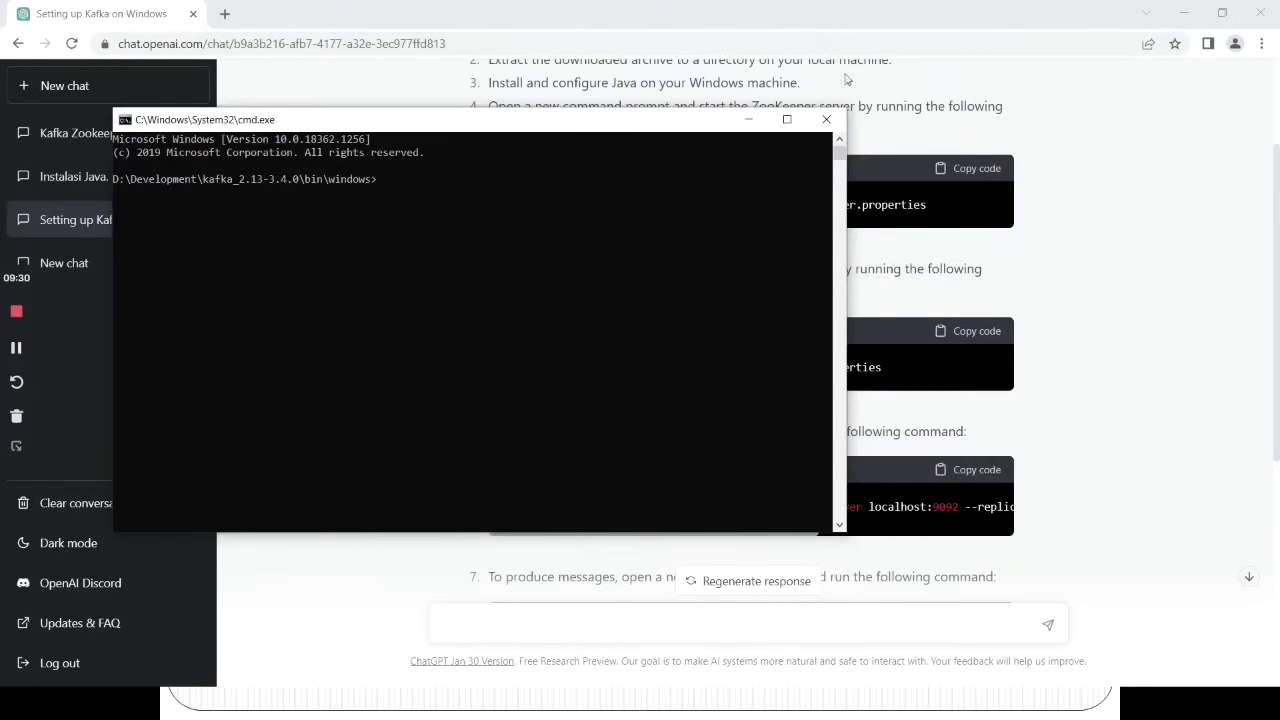
pyautogui.hotkey('ctrl', 'v')
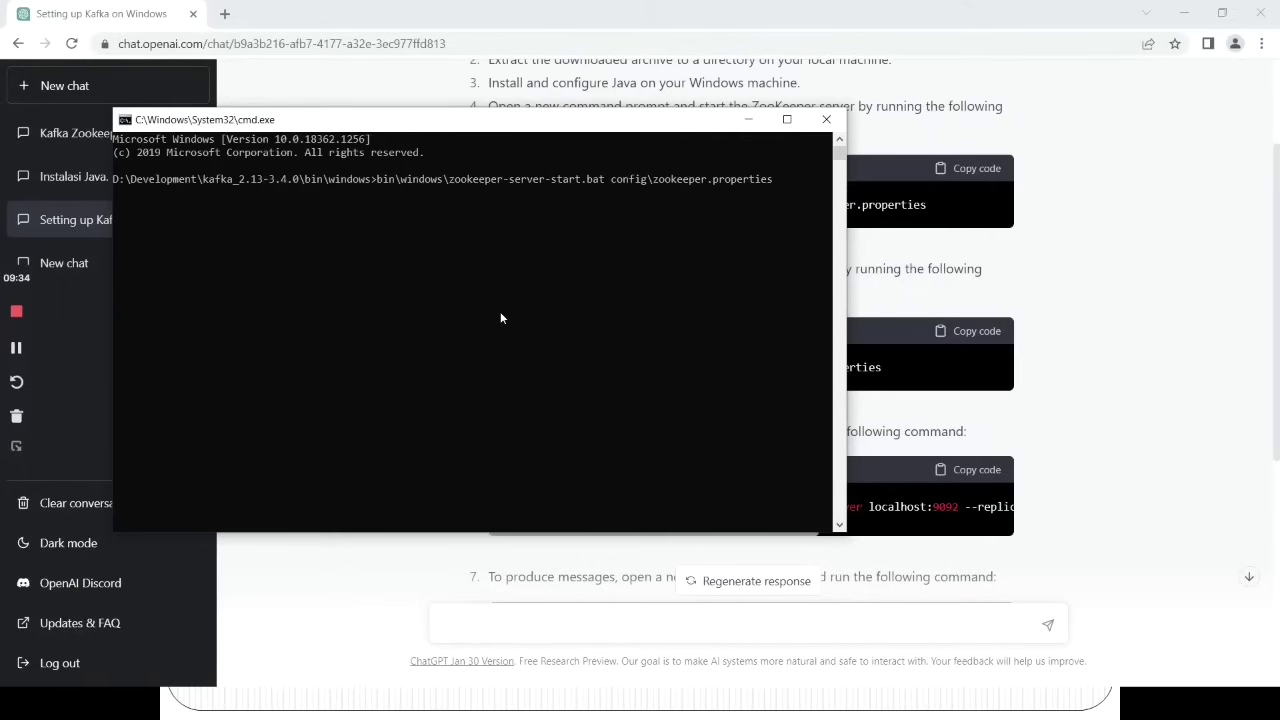
pyautogui.press('Return')
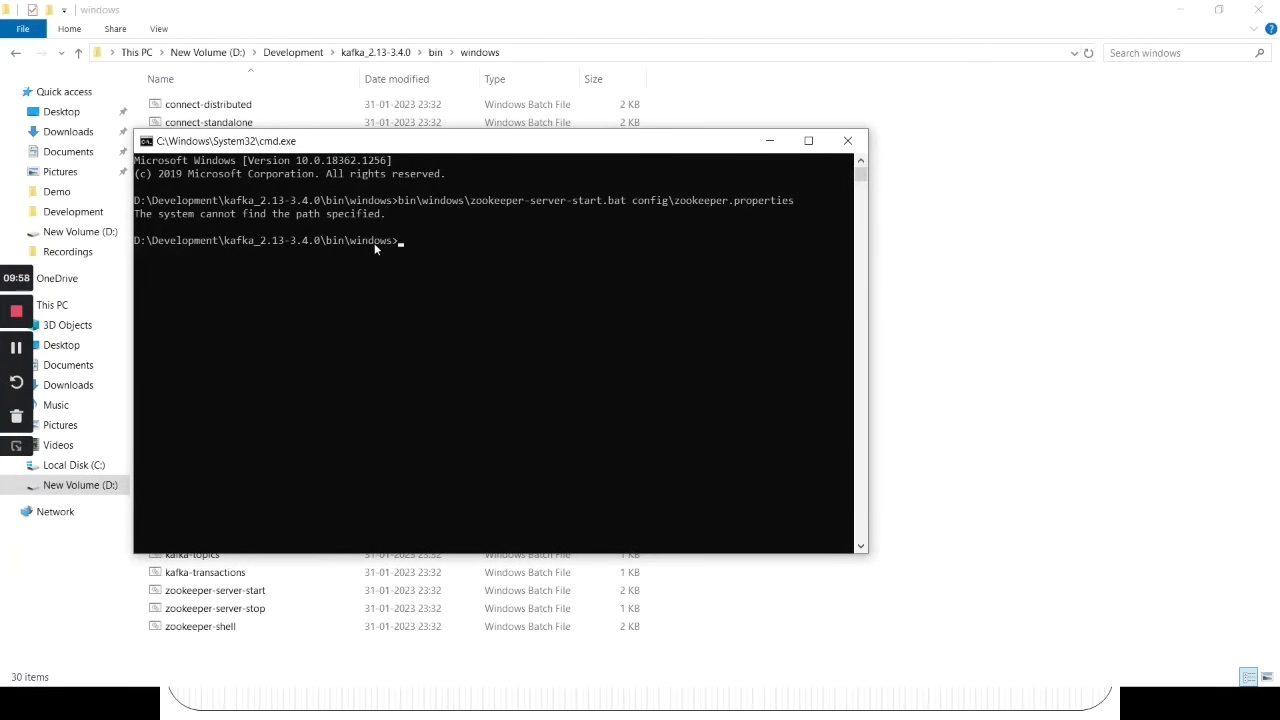
# - Move the Command Prompt up two directory levels to D:\Development\kafka_2.13-3.4.0 using cd.. twice
pyautogui.write('cd..')
pyautogui.press('Return')
pyautogui.write('cd..')
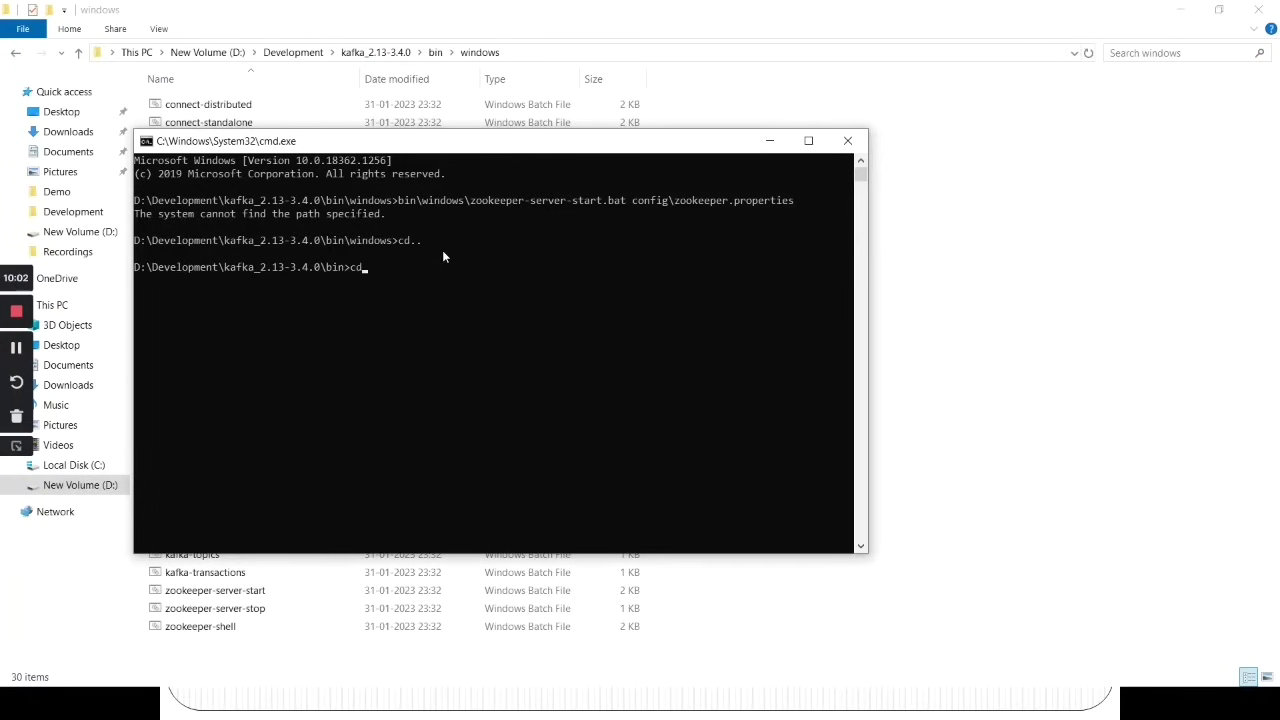
pyautogui.press('Return')
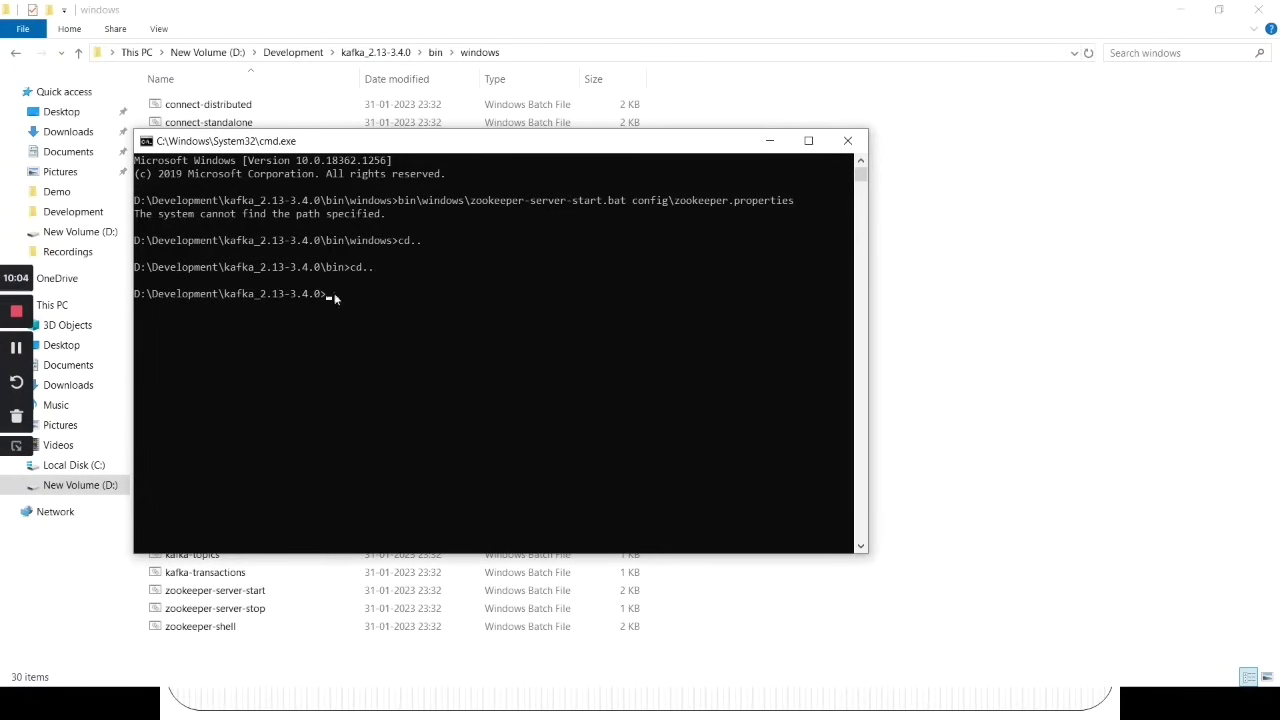
# - Rerun bin\windows\zookeeper-server-start.bat config\zookeeper.properties from the Kafka root folder and allow Java through the Windows firewall for public networks
pyautogui.press('Up')
pyautogui.press('Up')
pyautogui.press('Up')
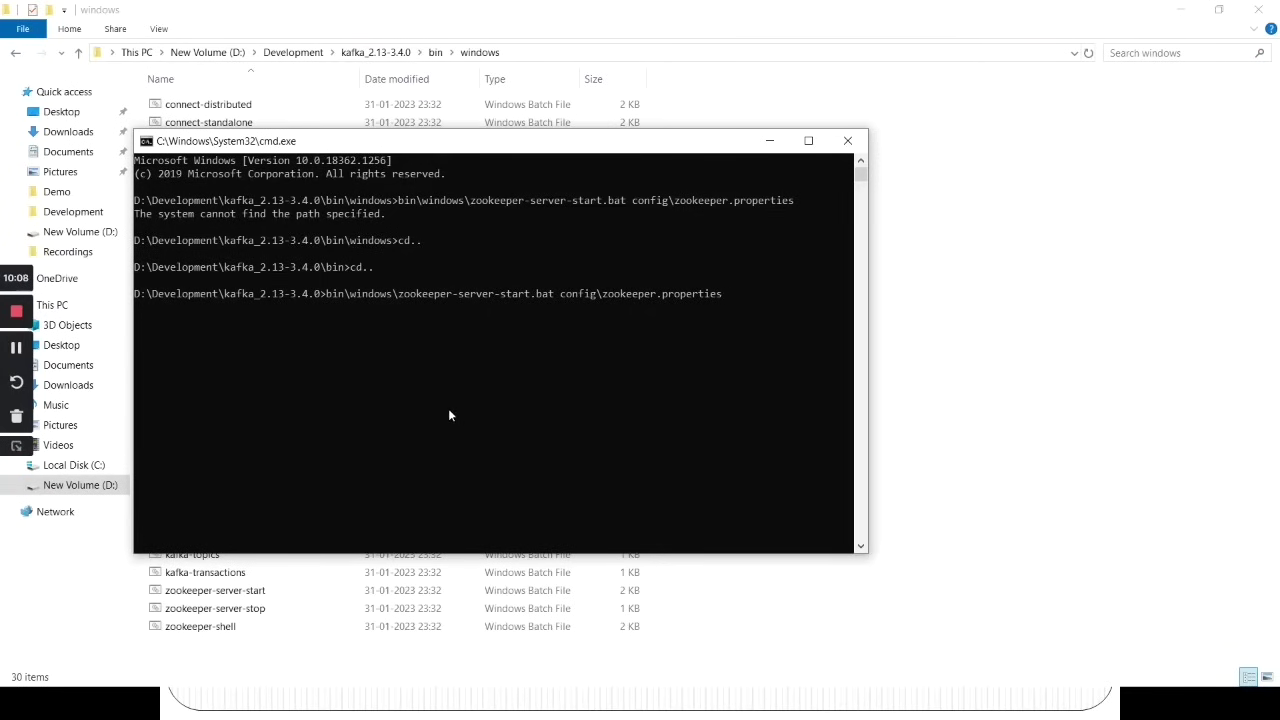
pyautogui.press('Return')
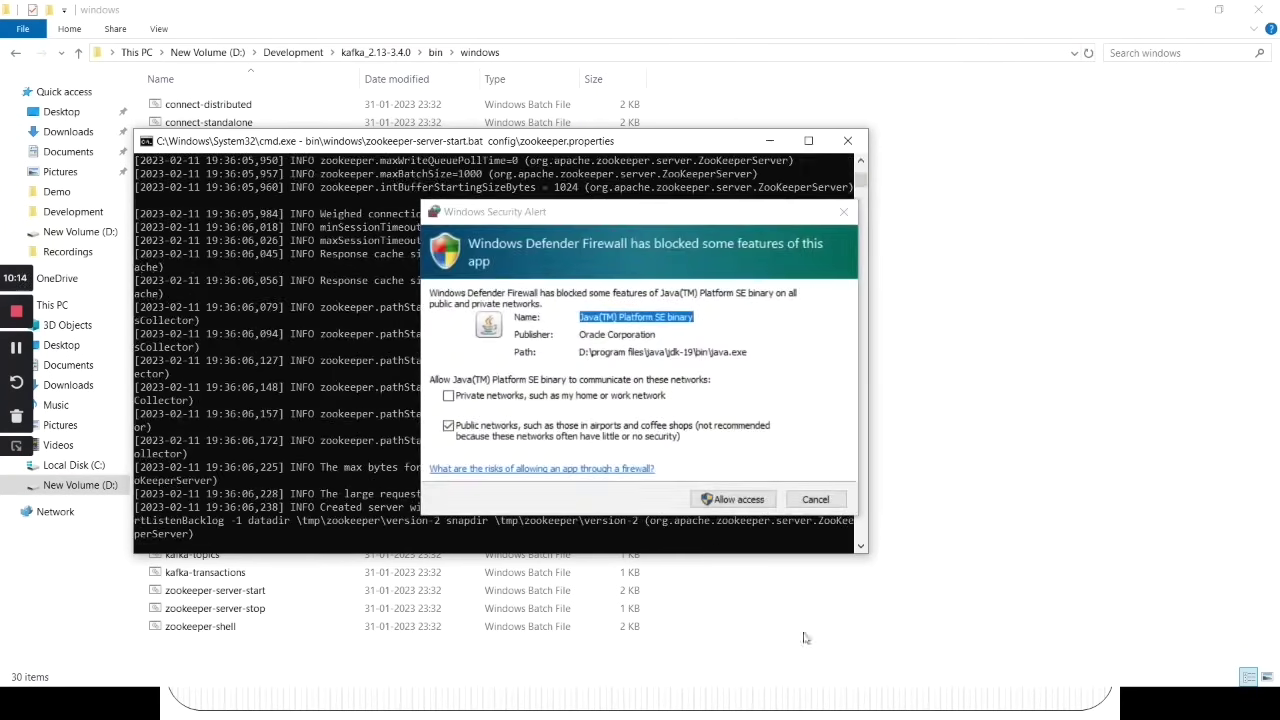
pyautogui.click(748, 505)
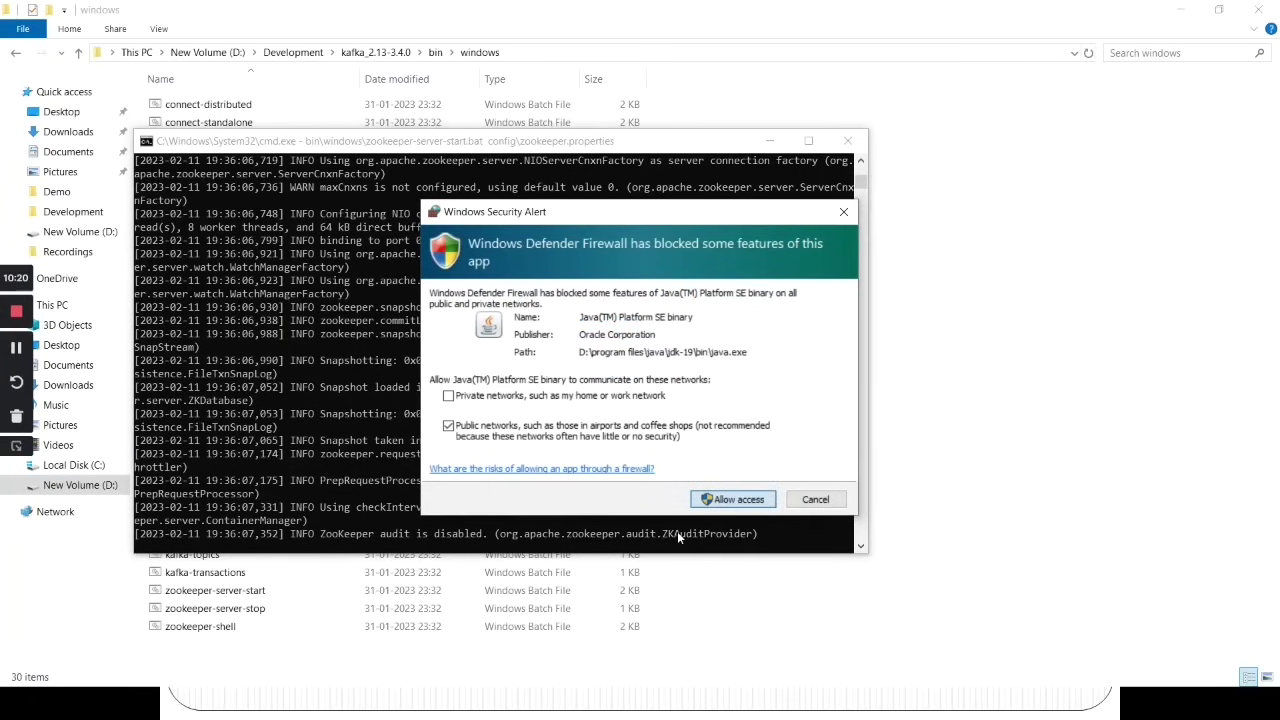
# - Confirm firewall access for Java and review the ZooKeeper startup log in a widened Command Prompt window
pyautogui.click(712, 499)
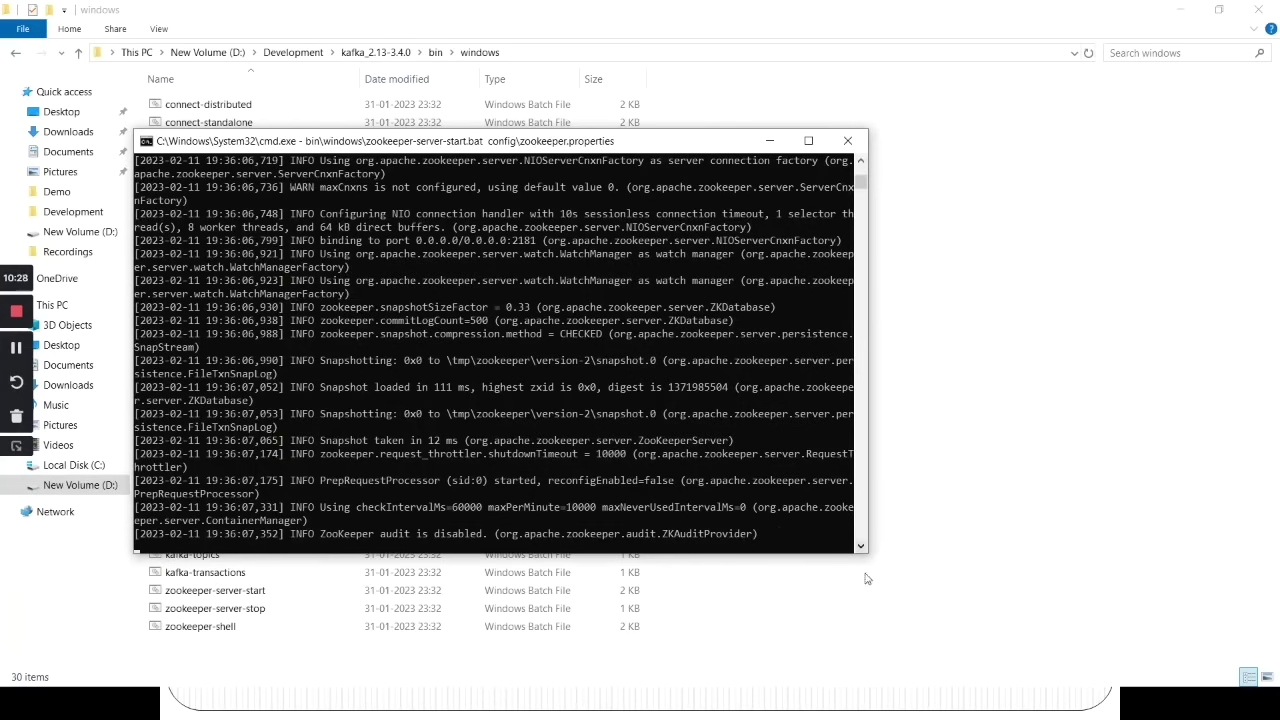
pyautogui.moveTo(869, 453); pyautogui.dragTo(1067, 417)
pyautogui.scroll(10, 777, 437)
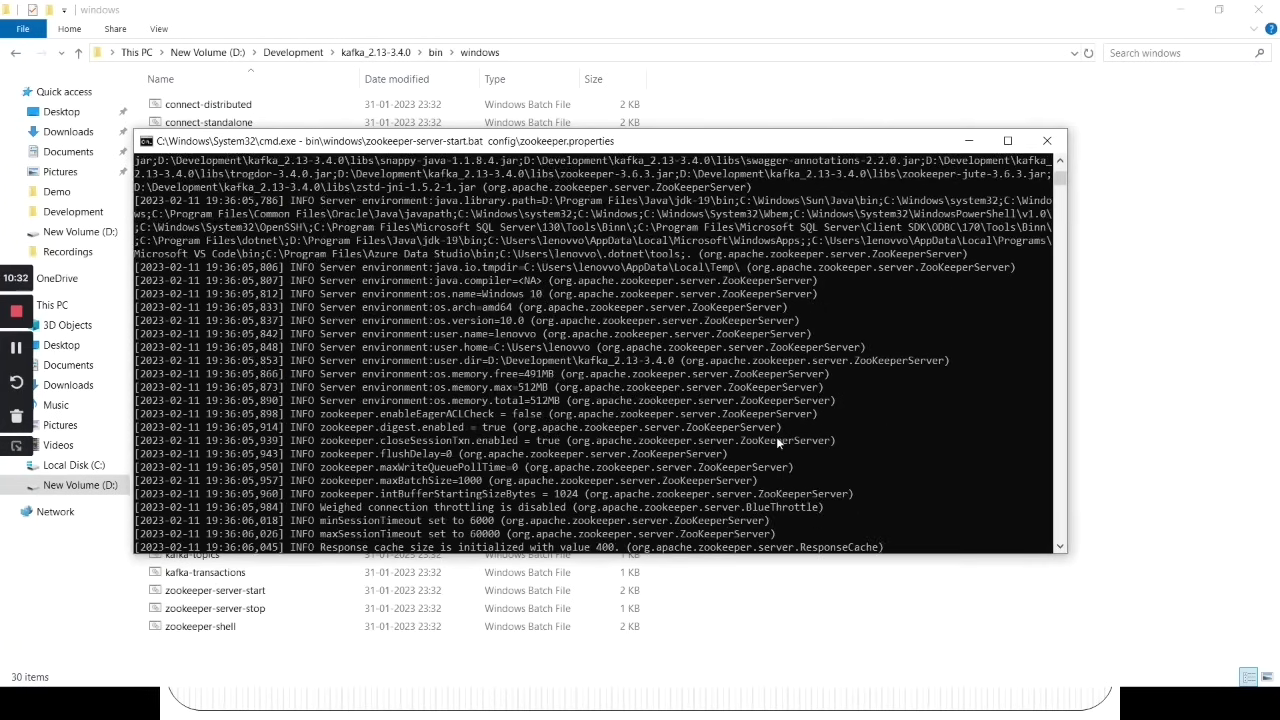
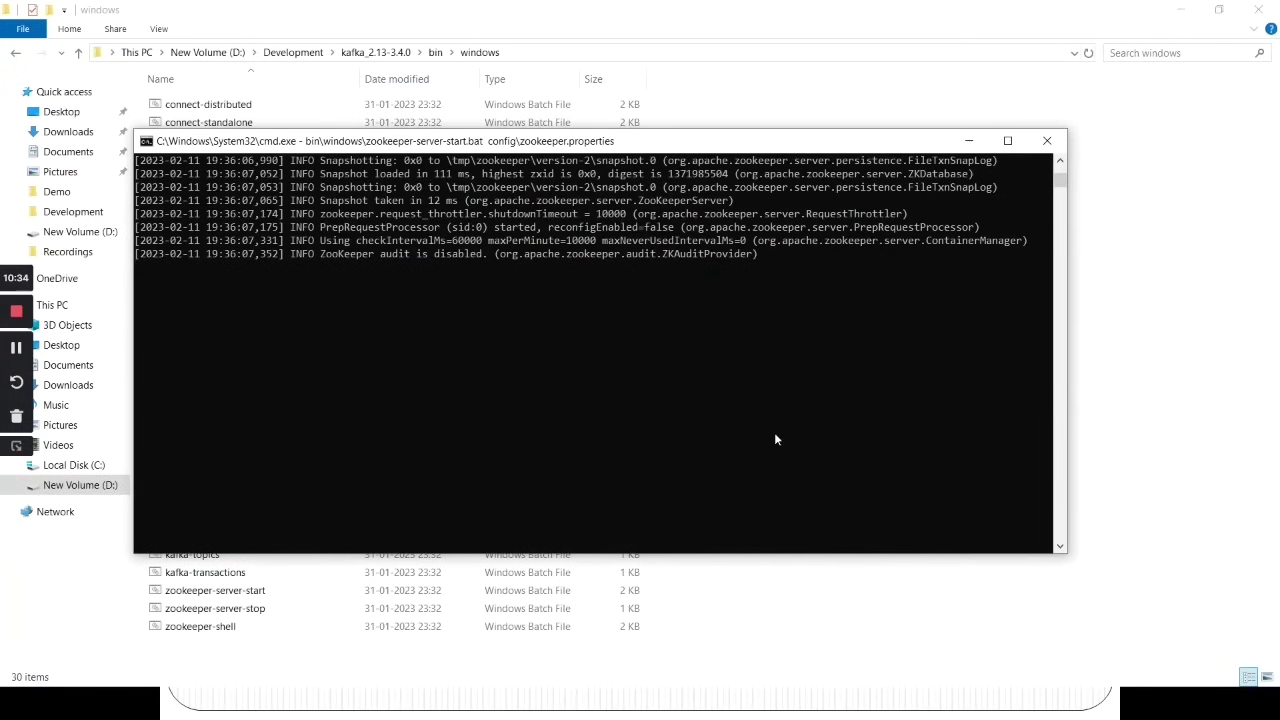
pyautogui.scroll(8, 774, 432)
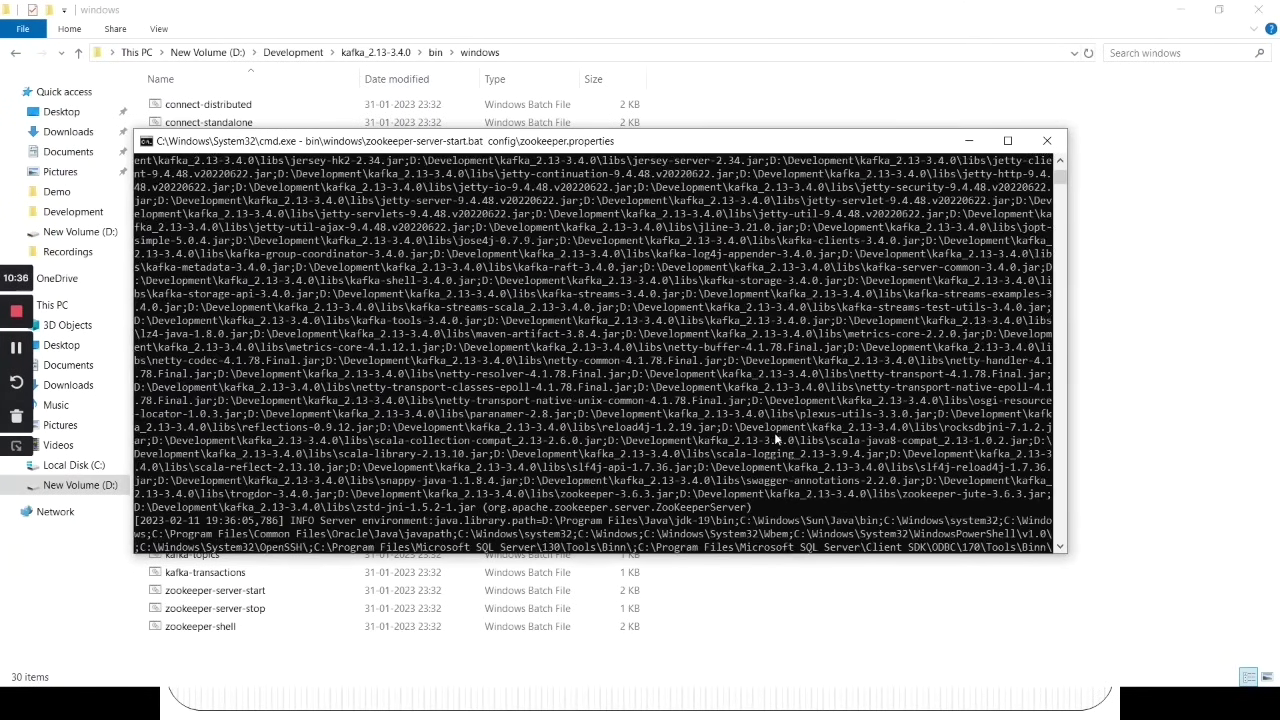
pyautogui.scroll(-15, 774, 432)
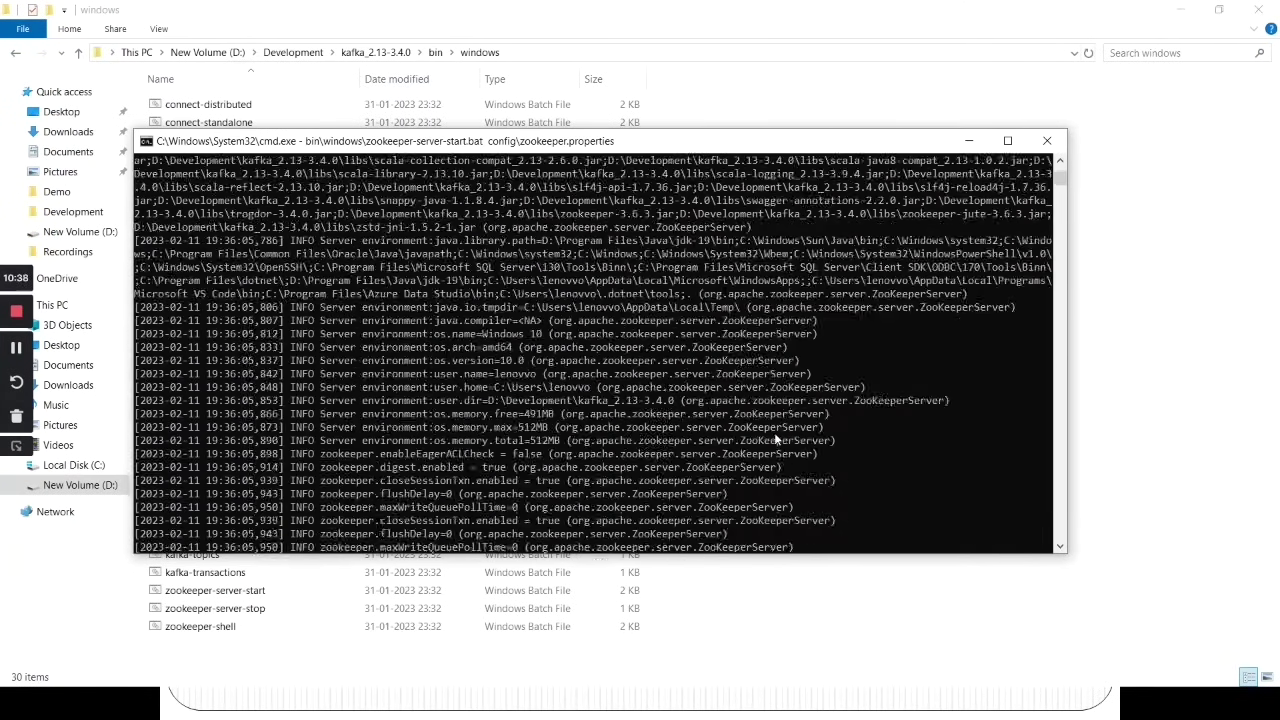
pyautogui.scroll(-5, 774, 432)
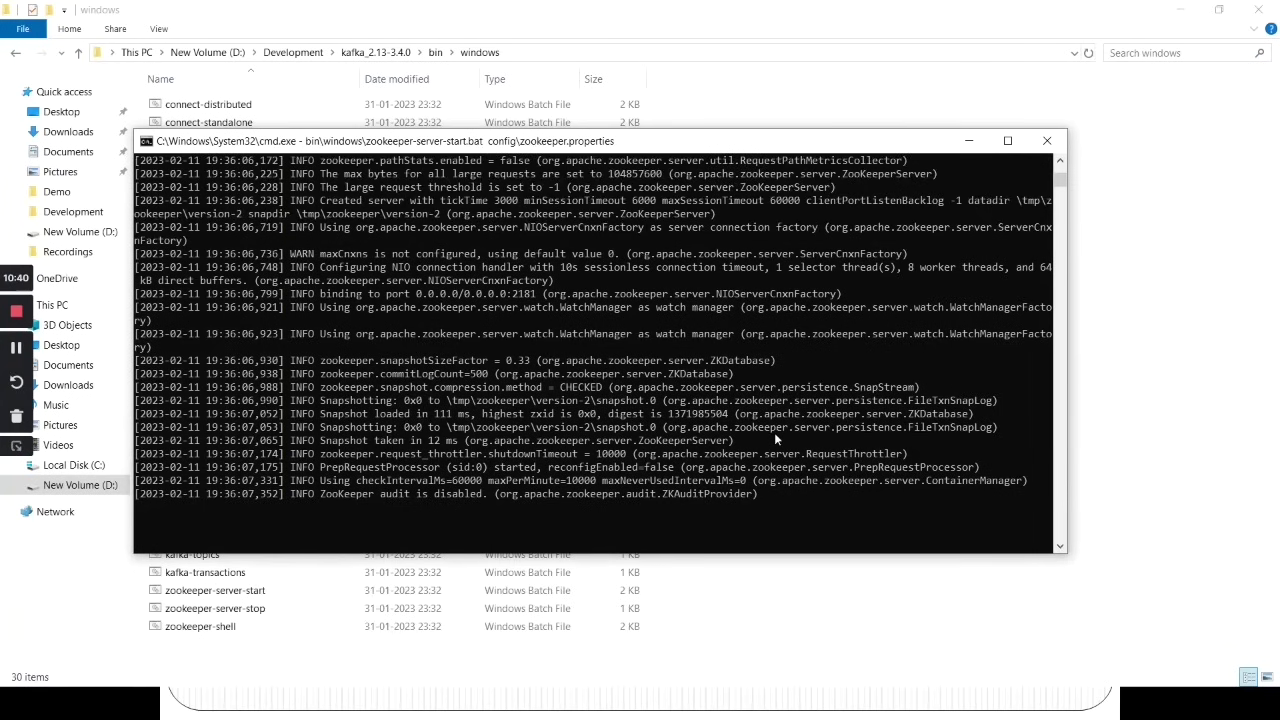
# - Copy the Kafka server start command from step 5 of the ChatGPT answer and paste it into Notepad below the ZooKeeper command
pyautogui.hotkey('alt', 'Tab')
pyautogui.hotkey('alt', 'Tab')
pyautogui.scroll(1, 690, 385)
pyautogui.scroll(-1, 609, 331)
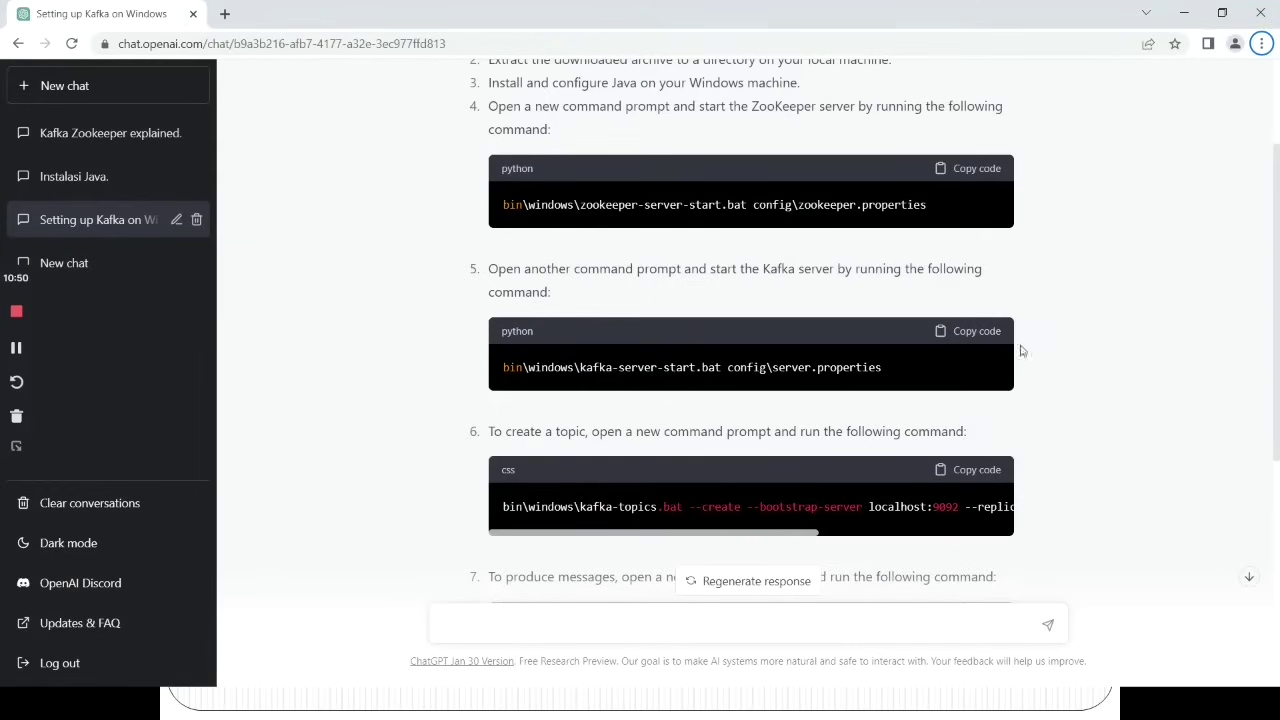
pyautogui.click(985, 333)
pyautogui.hotkey('alt', 'Tab')
pyautogui.hotkey('alt', 'Tab')
pyautogui.hotkey('alt', 'Tab')
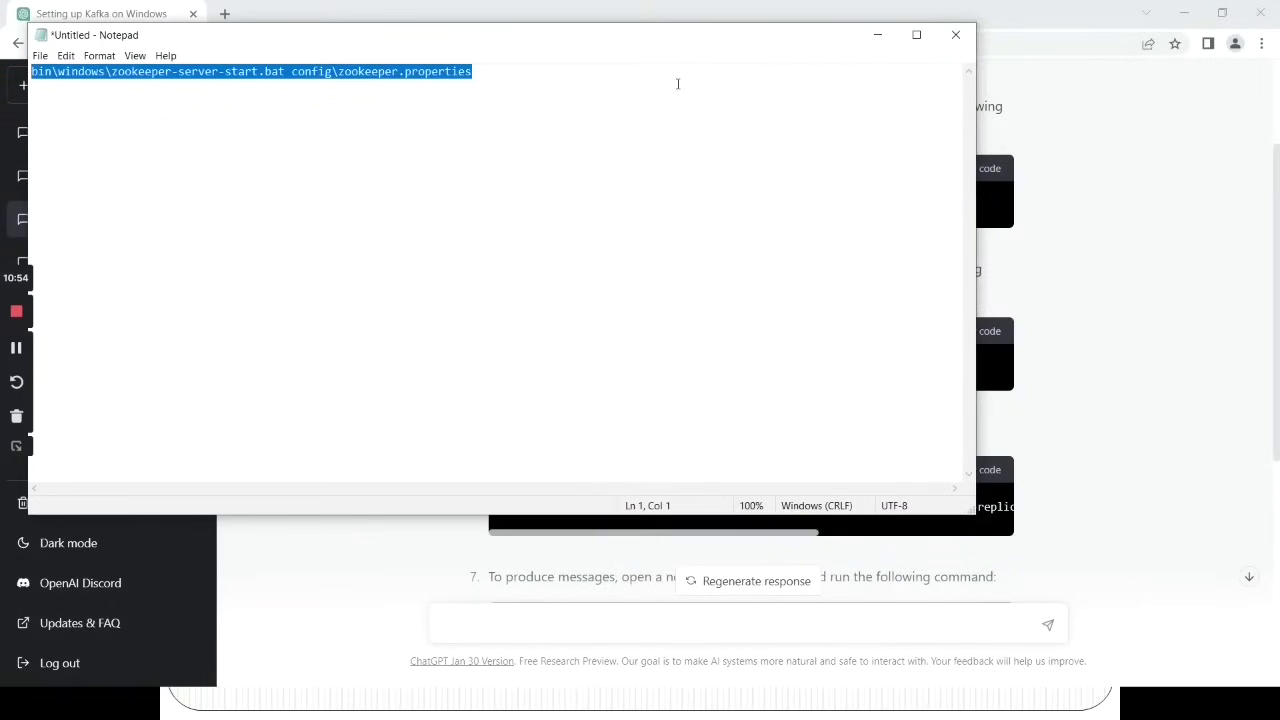
pyautogui.click(535, 86)
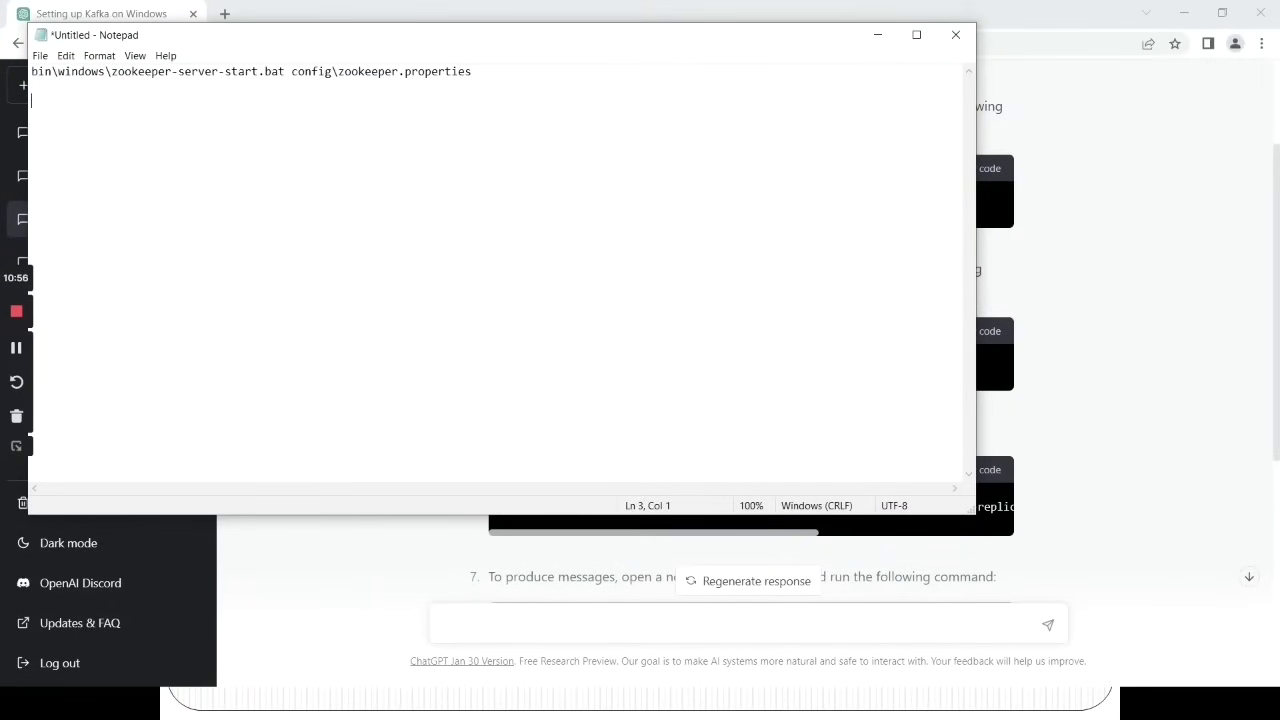
pyautogui.hotkey('ctrl', 'v')
# - Label the two Notepad commands by prefixing them with "ZooKeeper :" and "Kafka Server :"
pyautogui.click(30, 72)
pyautogui.write('ZooKeeper')
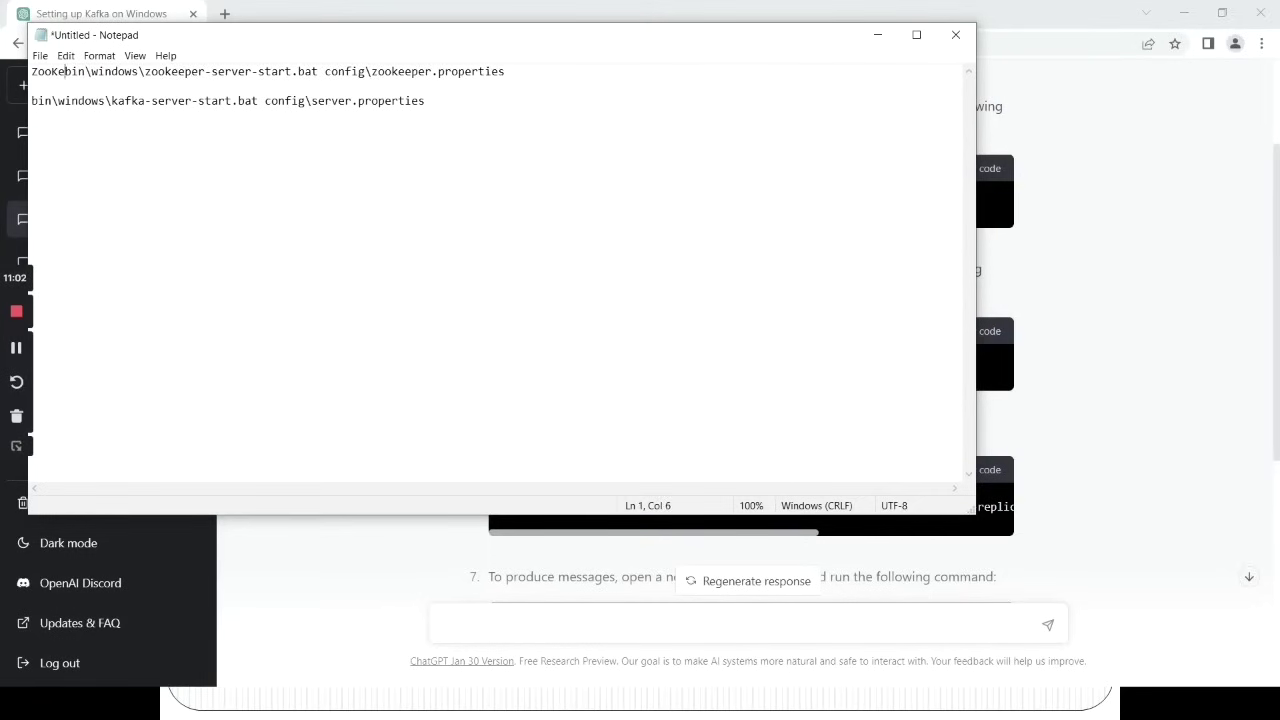
pyautogui.write(' :')
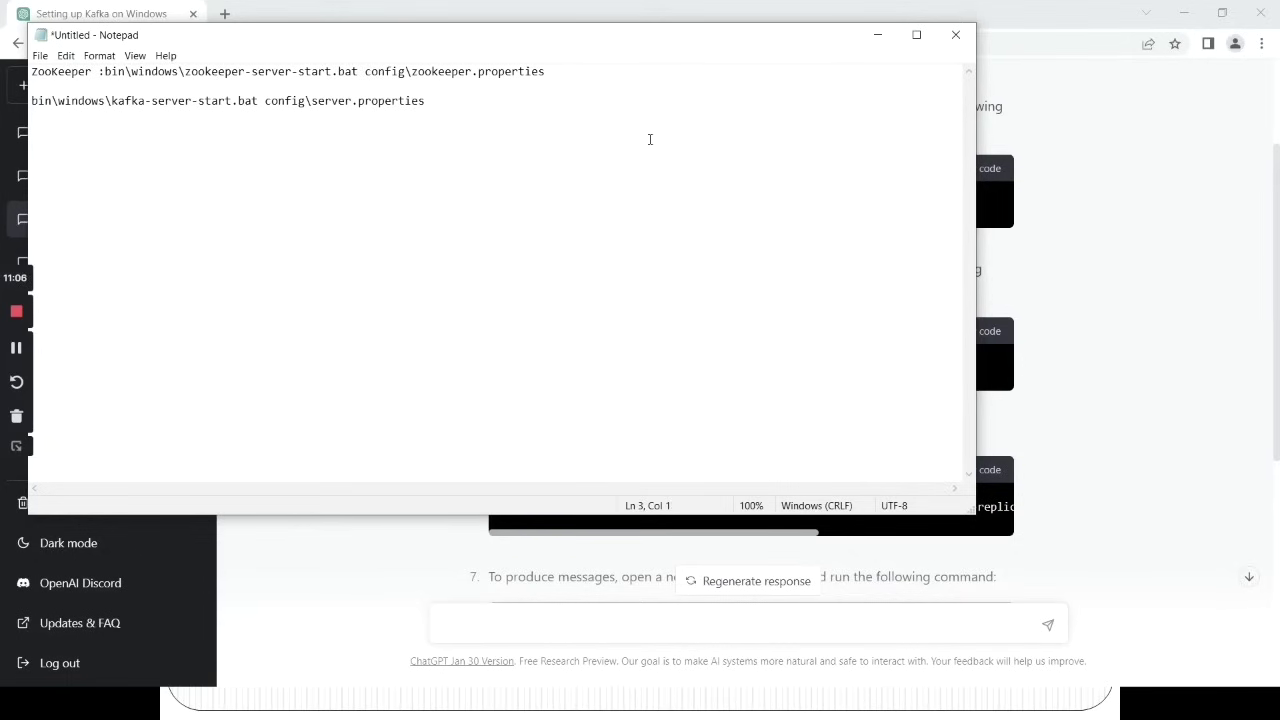
pyautogui.write('Kafka ')
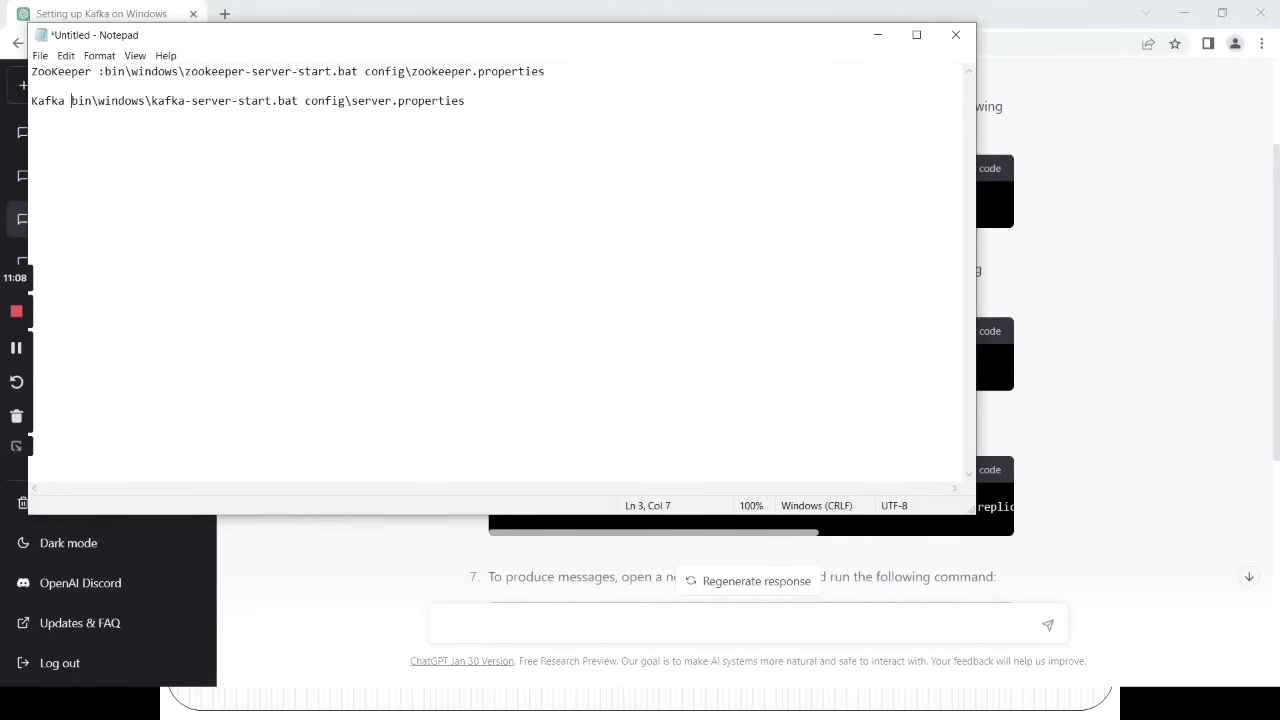
pyautogui.write('Server ')
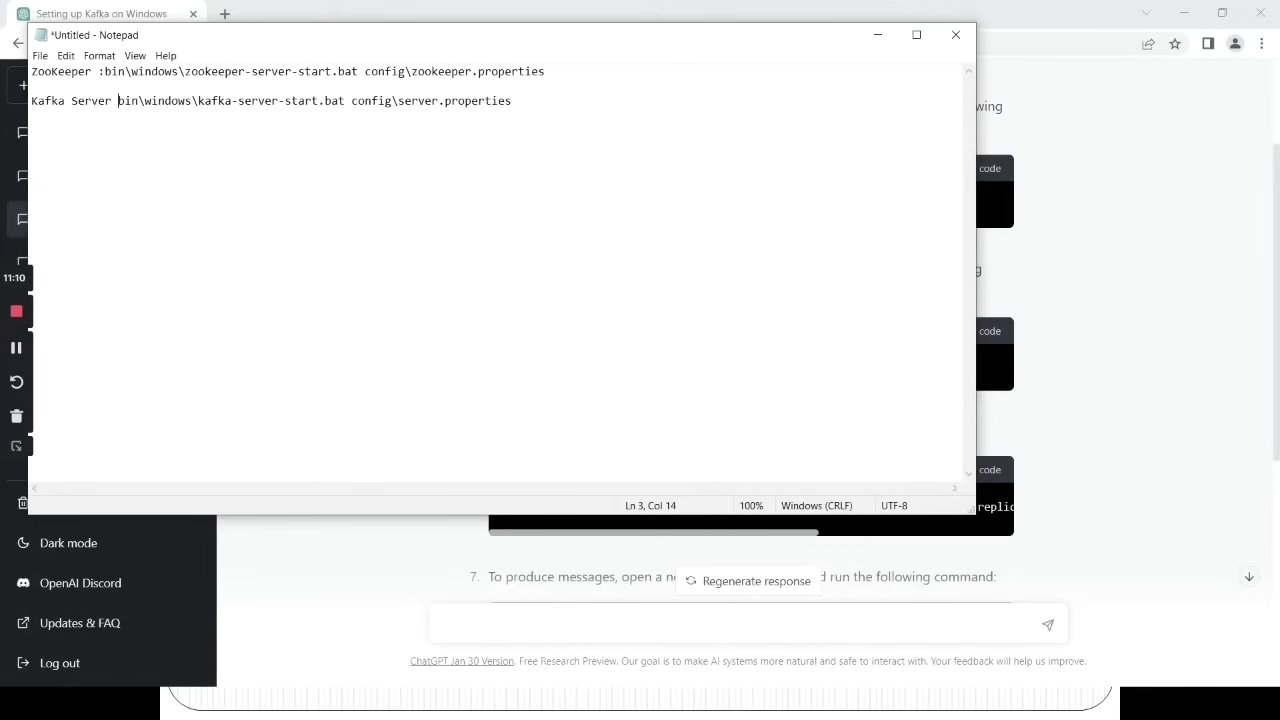
pyautogui.write(':')
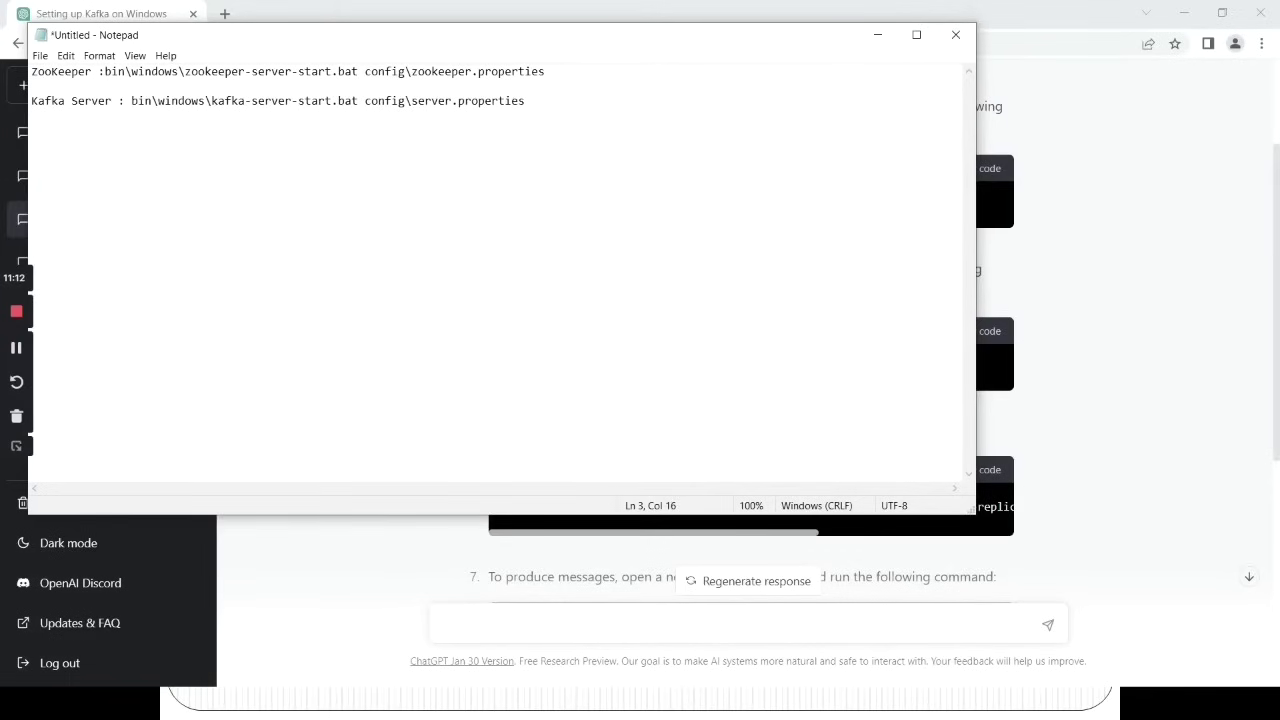
# - Copy only the Kafka server command from Notepad and open a new Command Prompt in the kafka_2.13-3.4.0 folder from File Explorer
pyautogui.hotkey('shift', 'End')
pyautogui.hotkey('ctrl', 'c')
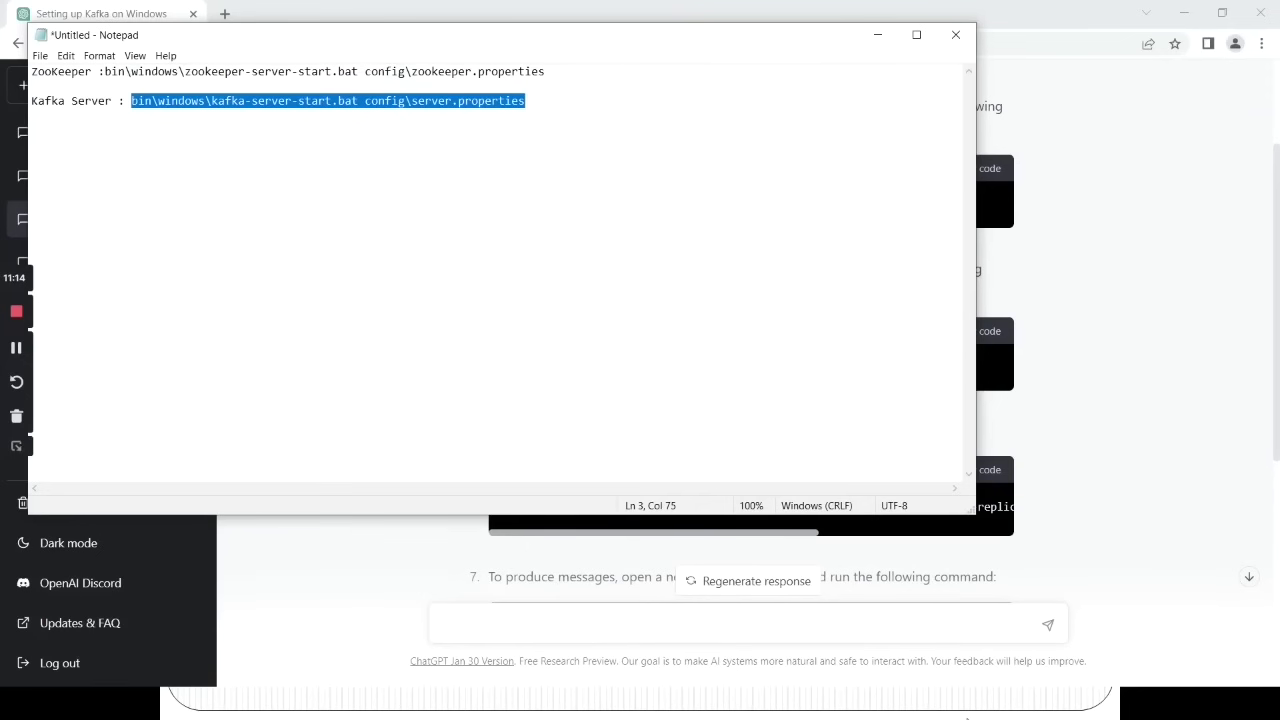
pyautogui.hotkey('alt', 'Tab')
pyautogui.hotkey('alt', 'Tab')
pyautogui.hotkey('alt', 'Tab')
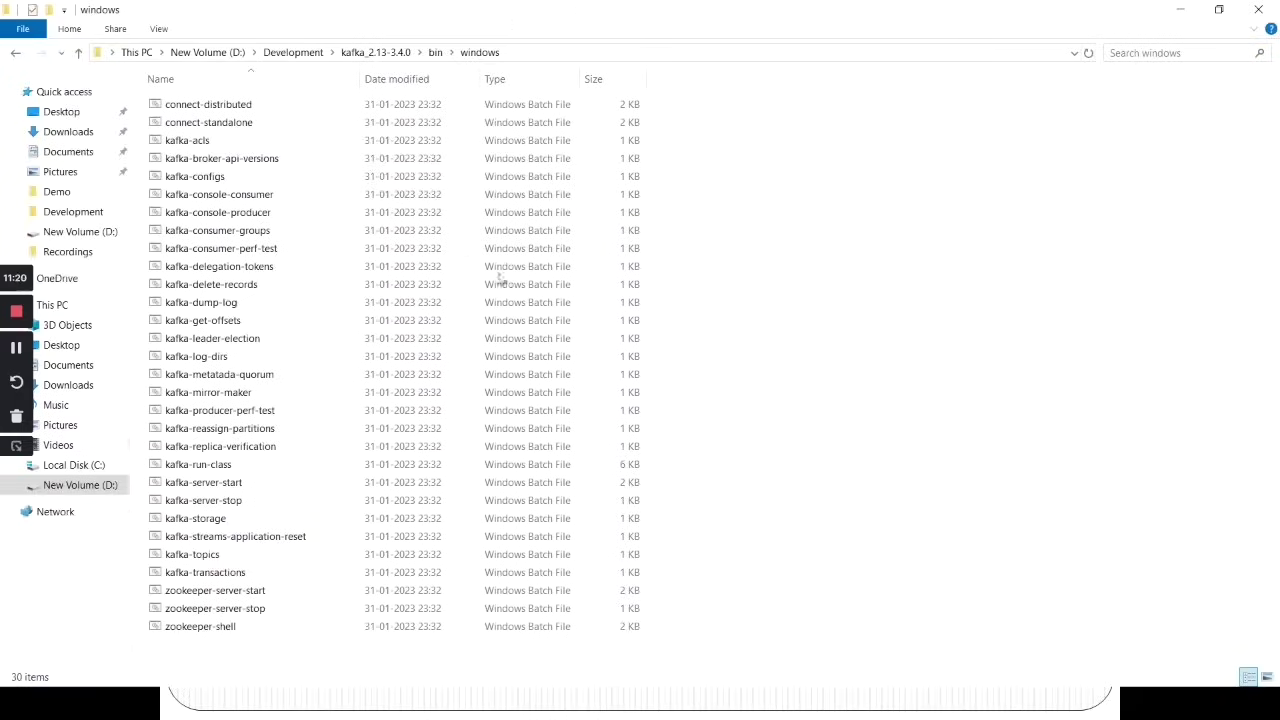
pyautogui.click(376, 52)
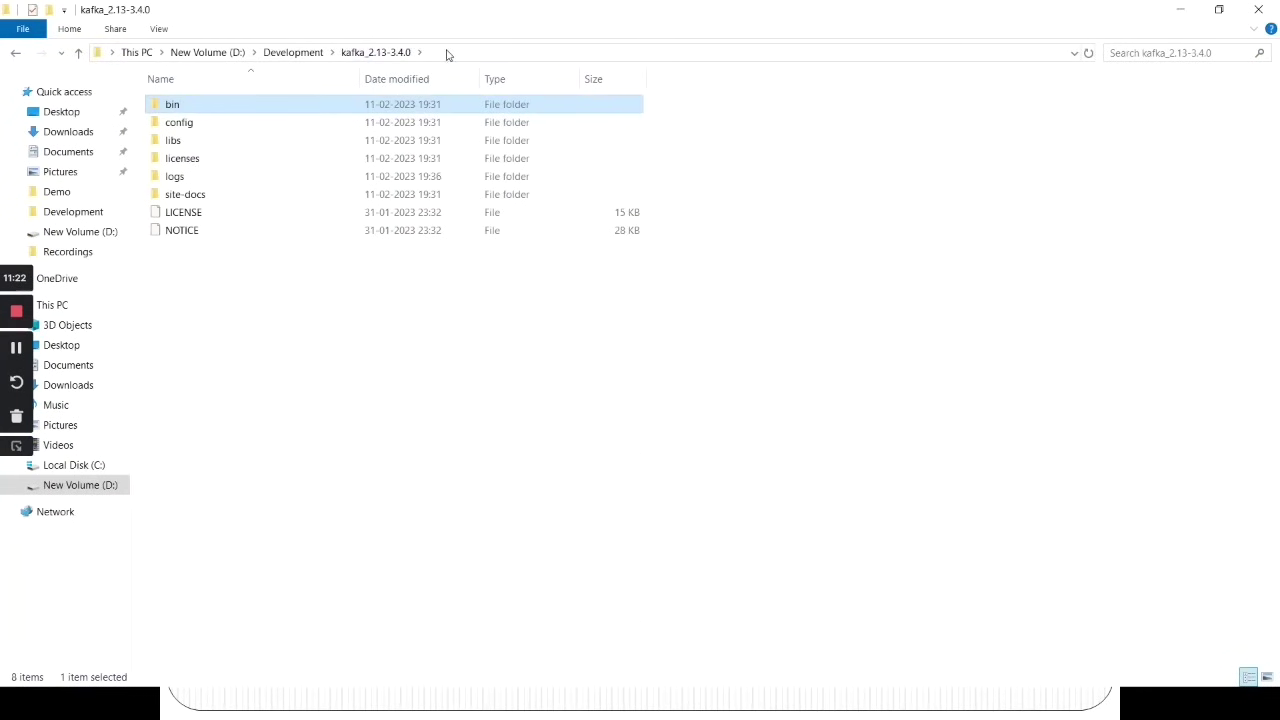
pyautogui.click(452, 52)
pyautogui.write('cmd')
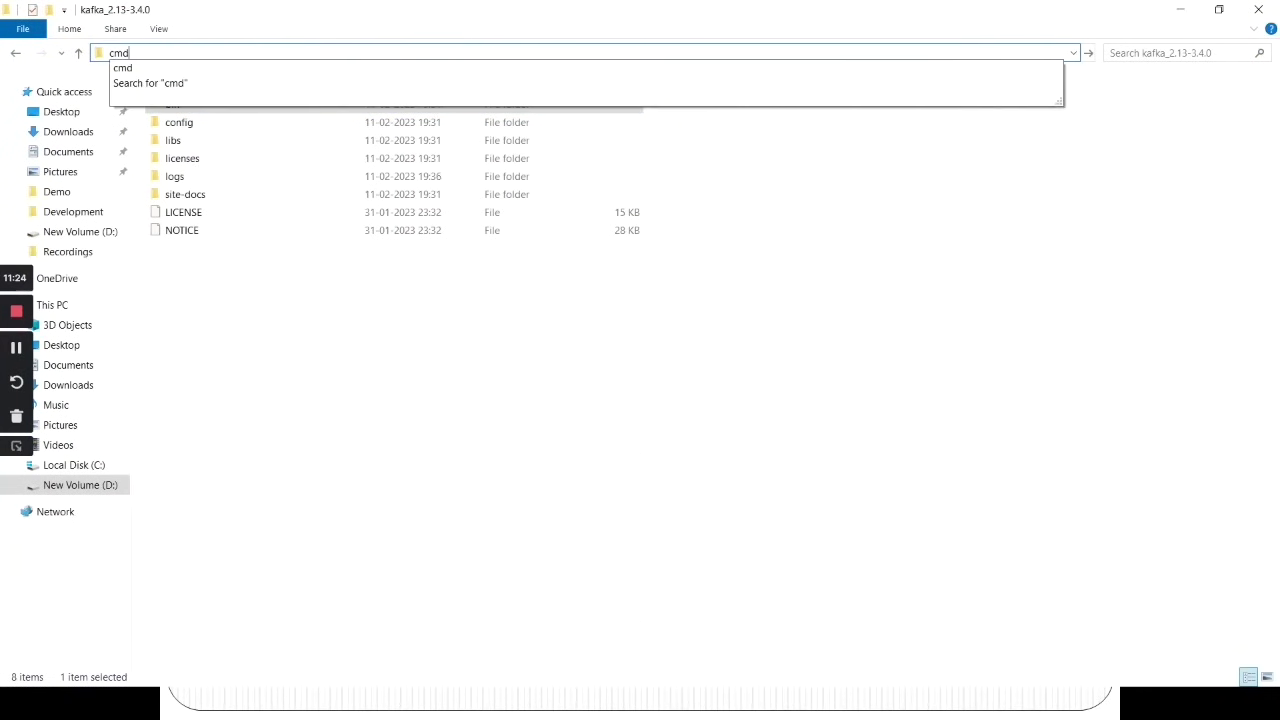
pyautogui.press('Return')
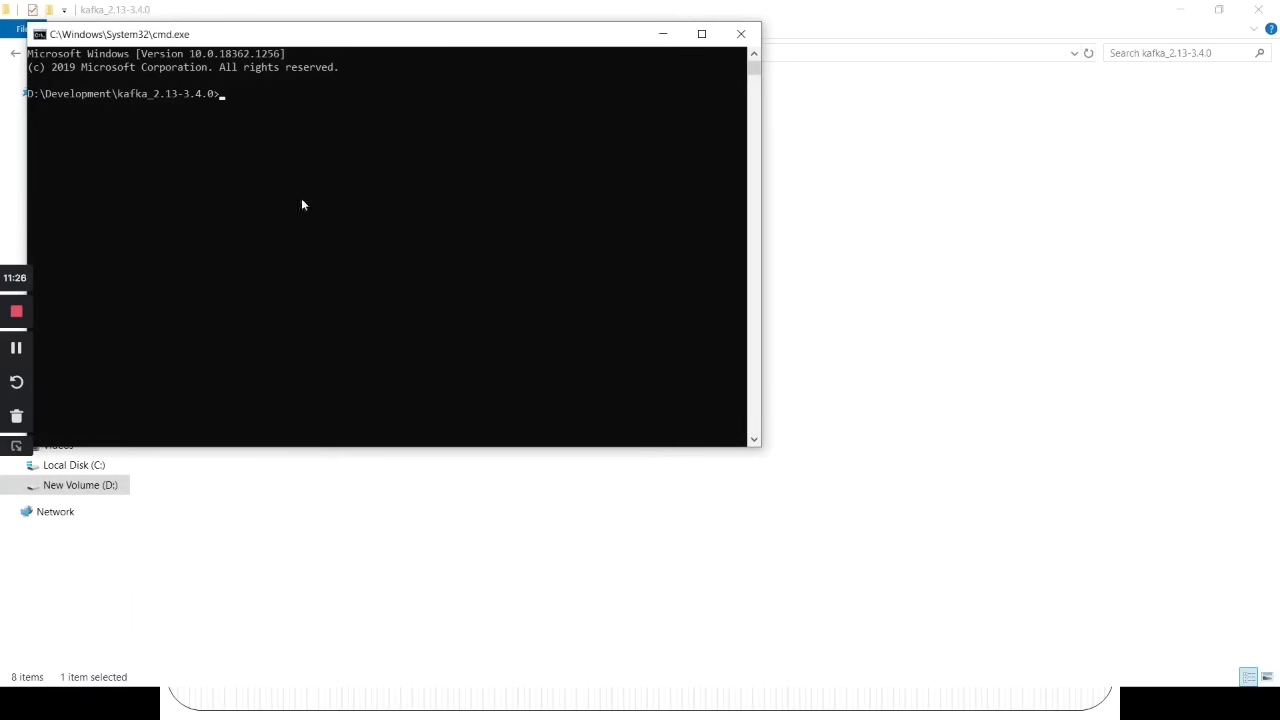
# - Run bin\windows\kafka-server-start.bat config\server.properties, check its startup log in an enlarged window and minimize that window
pyautogui.hotkey('ctrl', 'v')
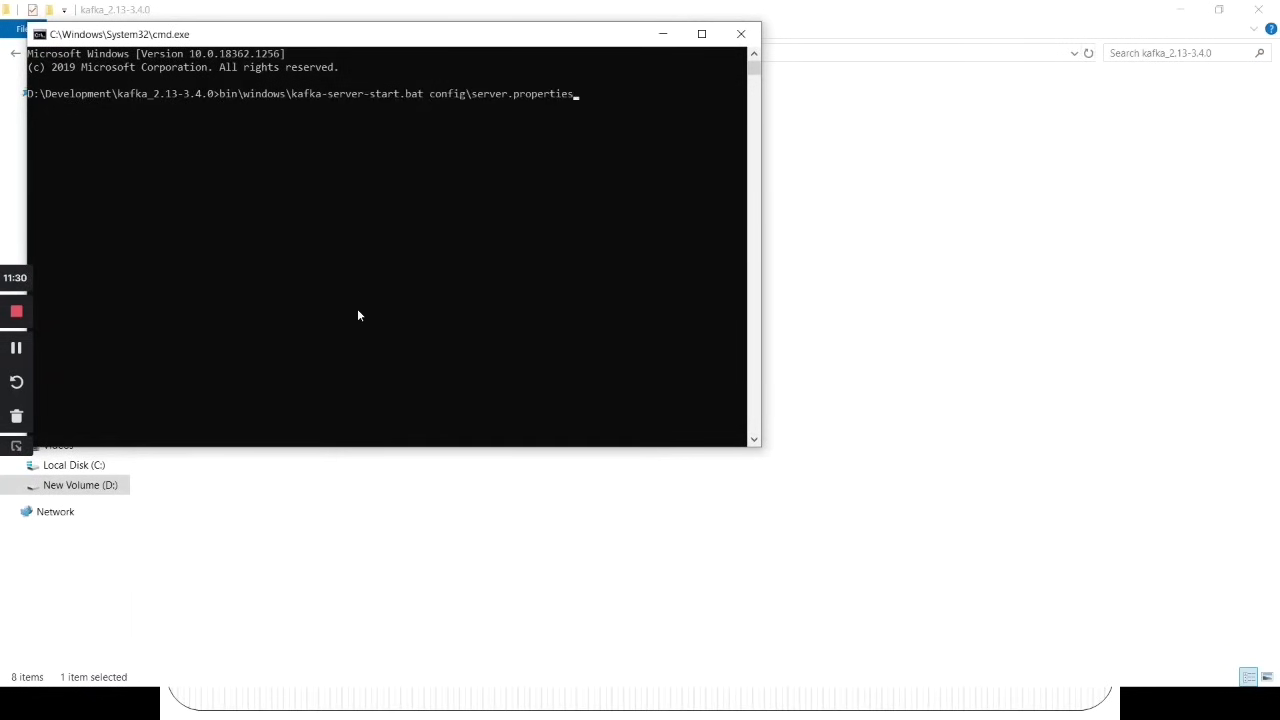
pyautogui.press('Return')
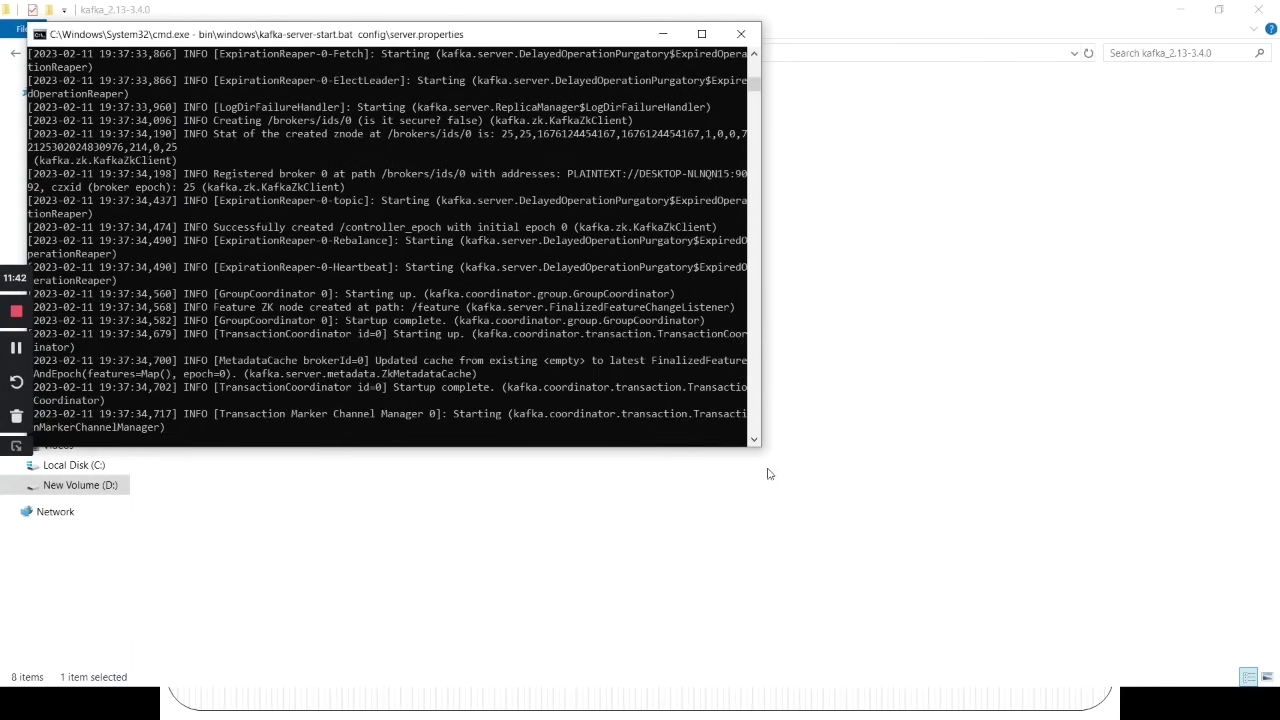
pyautogui.moveTo(754, 449); pyautogui.dragTo(1122, 500)
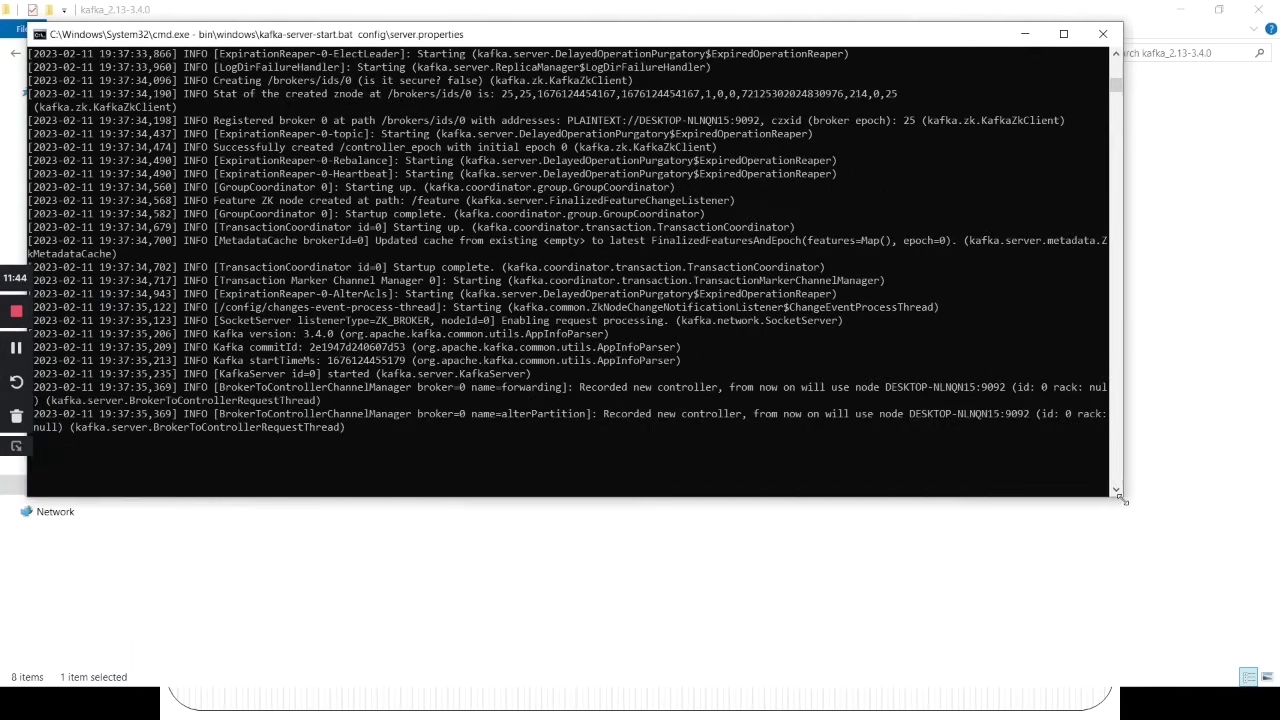
pyautogui.scroll(12, 523, 357)
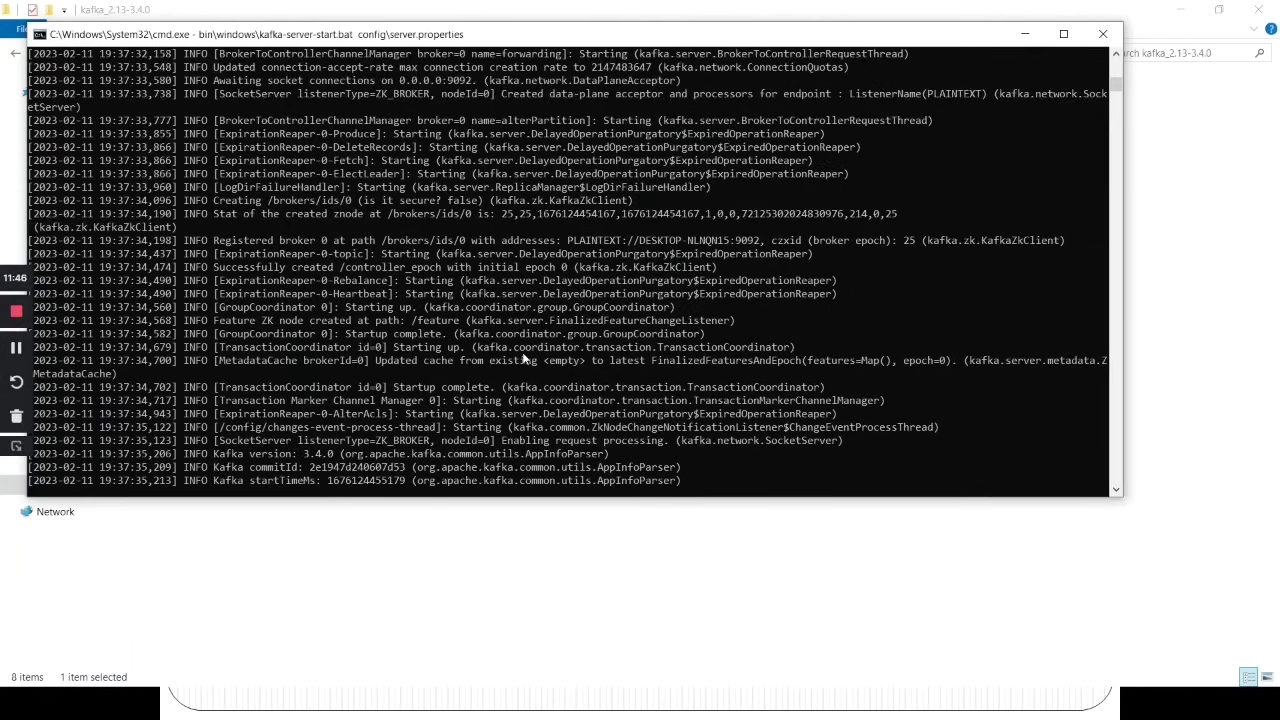
pyautogui.scroll(-3, 523, 357)
pyautogui.scroll(-12, 522, 358)
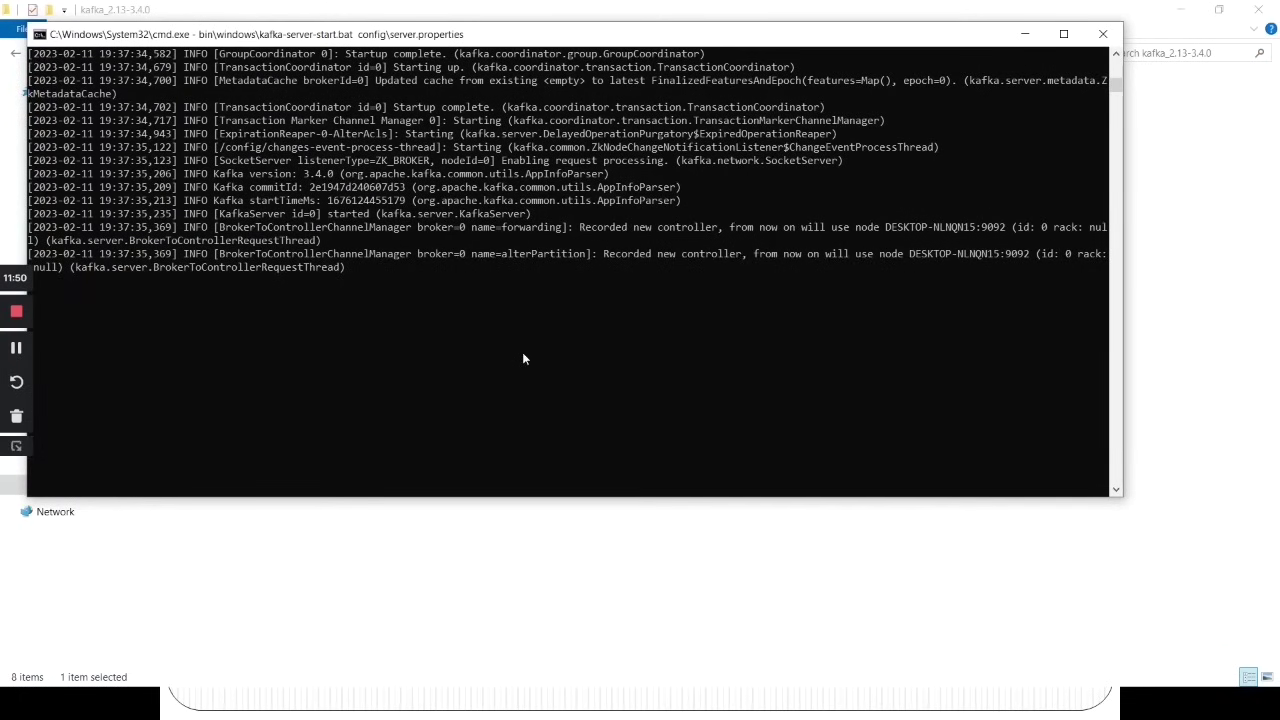
pyautogui.click(1023, 37)
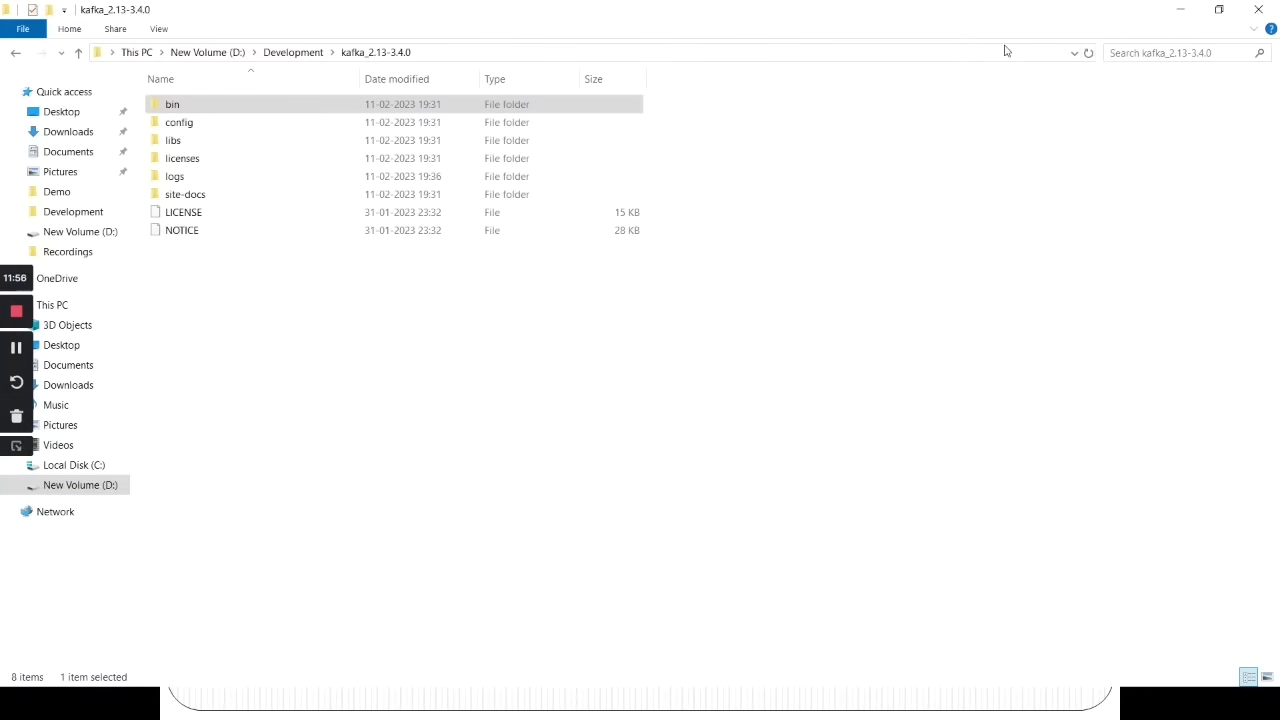
# - Return to the ChatGPT answer in the browser and copy the topic creation command from step 6
pyautogui.hotkey('alt', 'Tab')
pyautogui.hotkey('alt', 'Tab')
pyautogui.hotkey('alt', 'Tab')
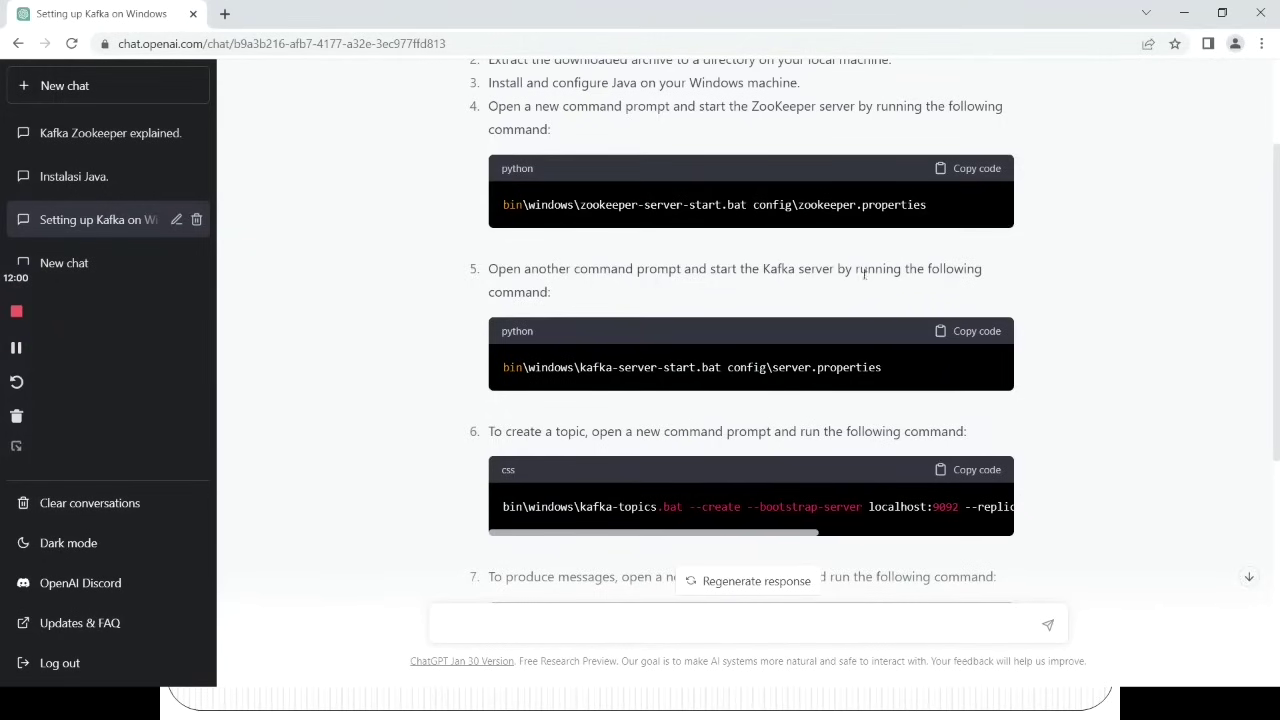
pyautogui.scroll(-1, 706, 420)
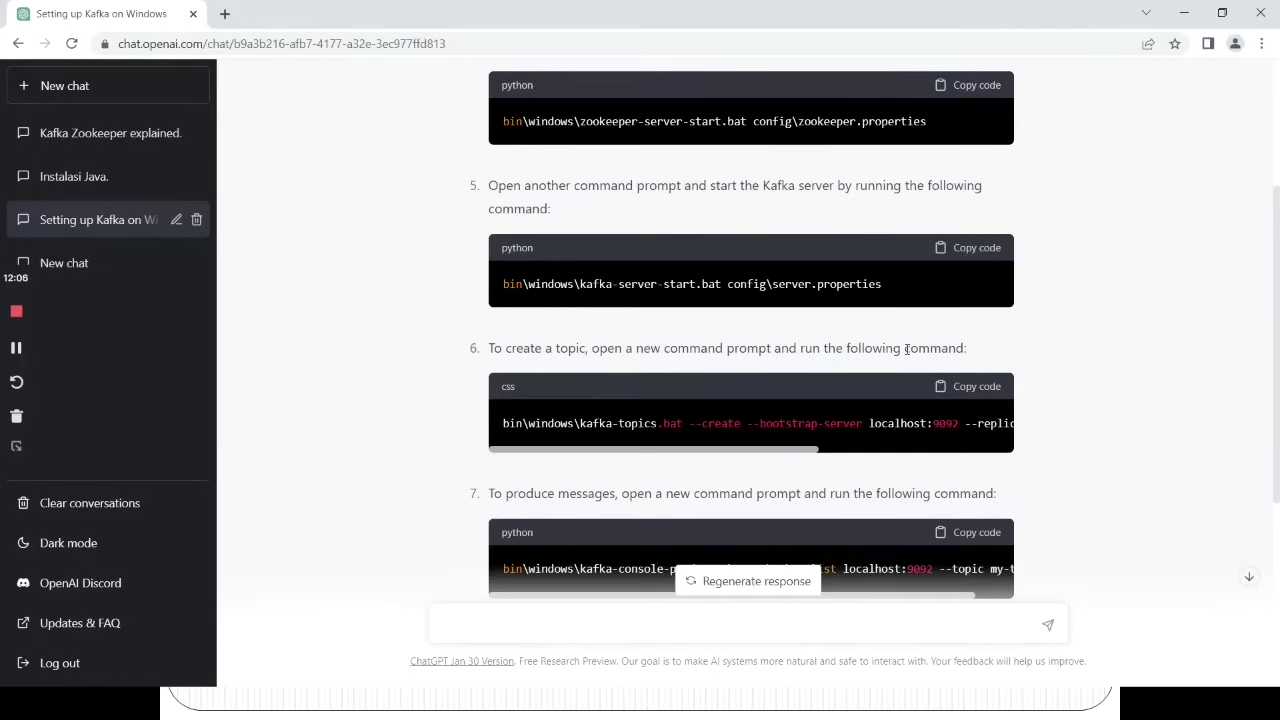
pyautogui.click(989, 389)
# - Switch to File Explorer and open another Command Prompt in the kafka_2.13-3.4.0 folder
pyautogui.hotkey('alt', 'Tab')
pyautogui.hotkey('alt', 'Tab')
pyautogui.hotkey('alt', 'Tab')
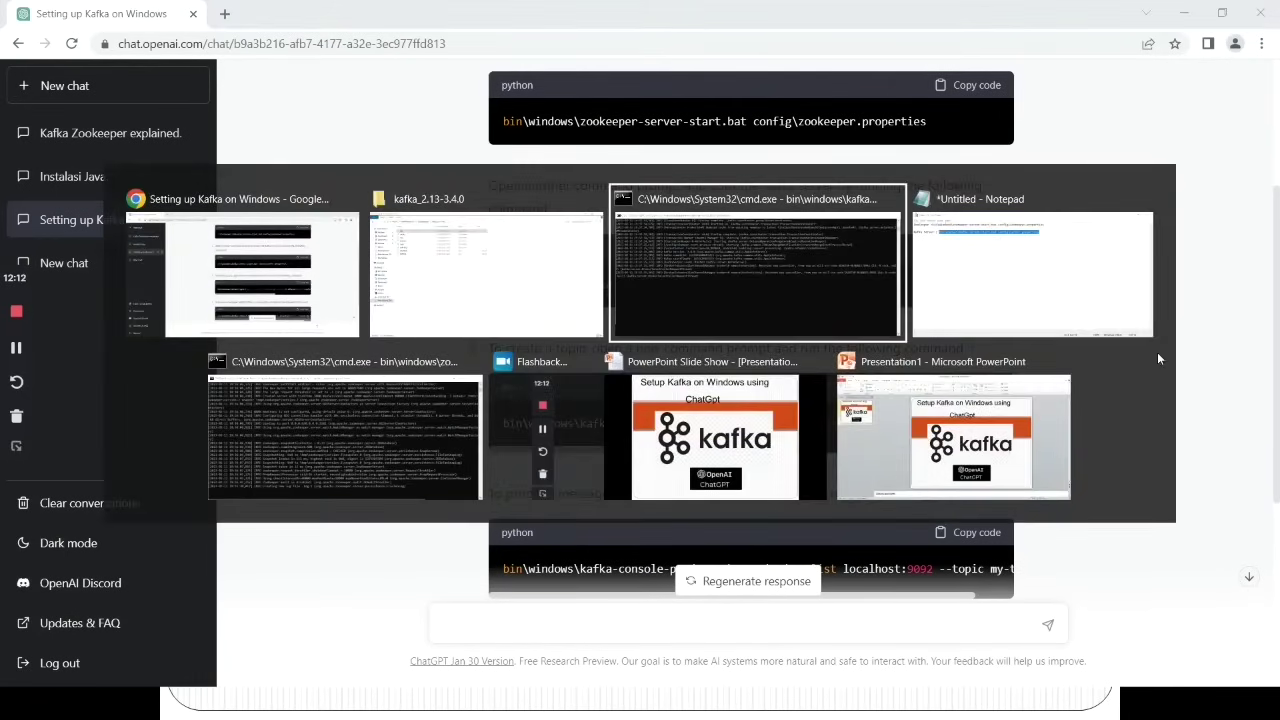
pyautogui.hotkey('alt', 'Tab')
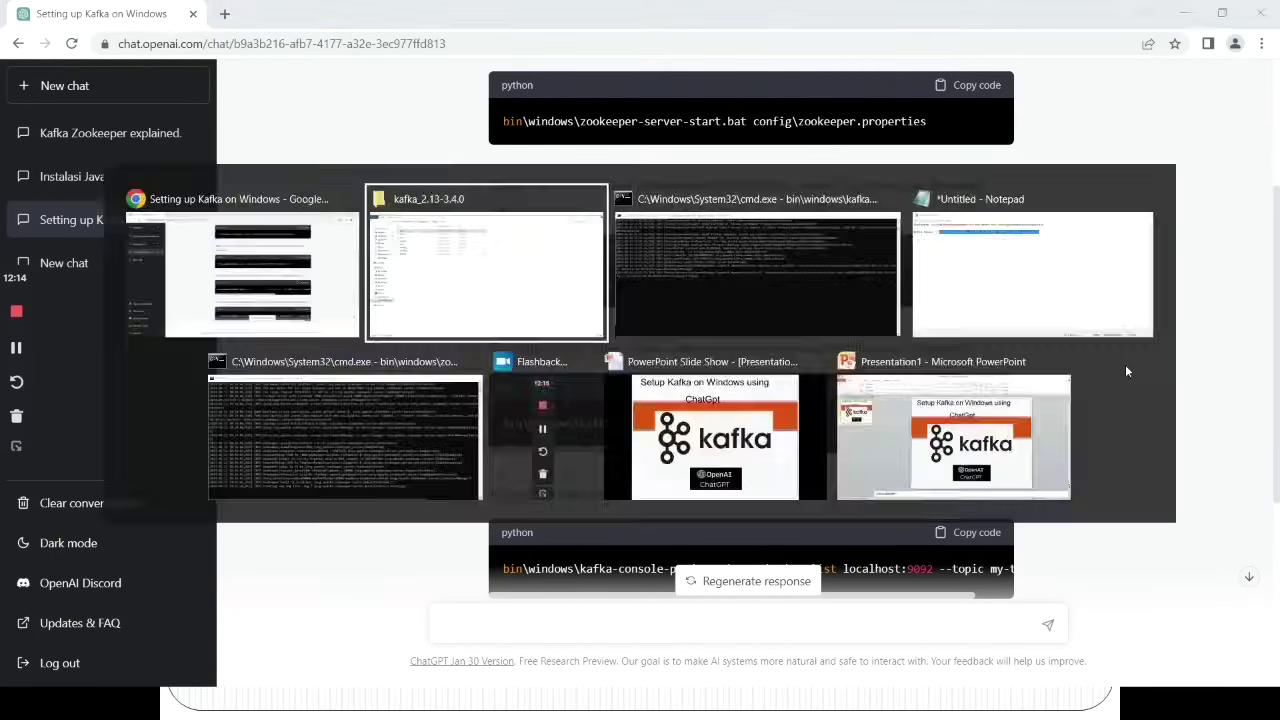
pyautogui.click(473, 55)
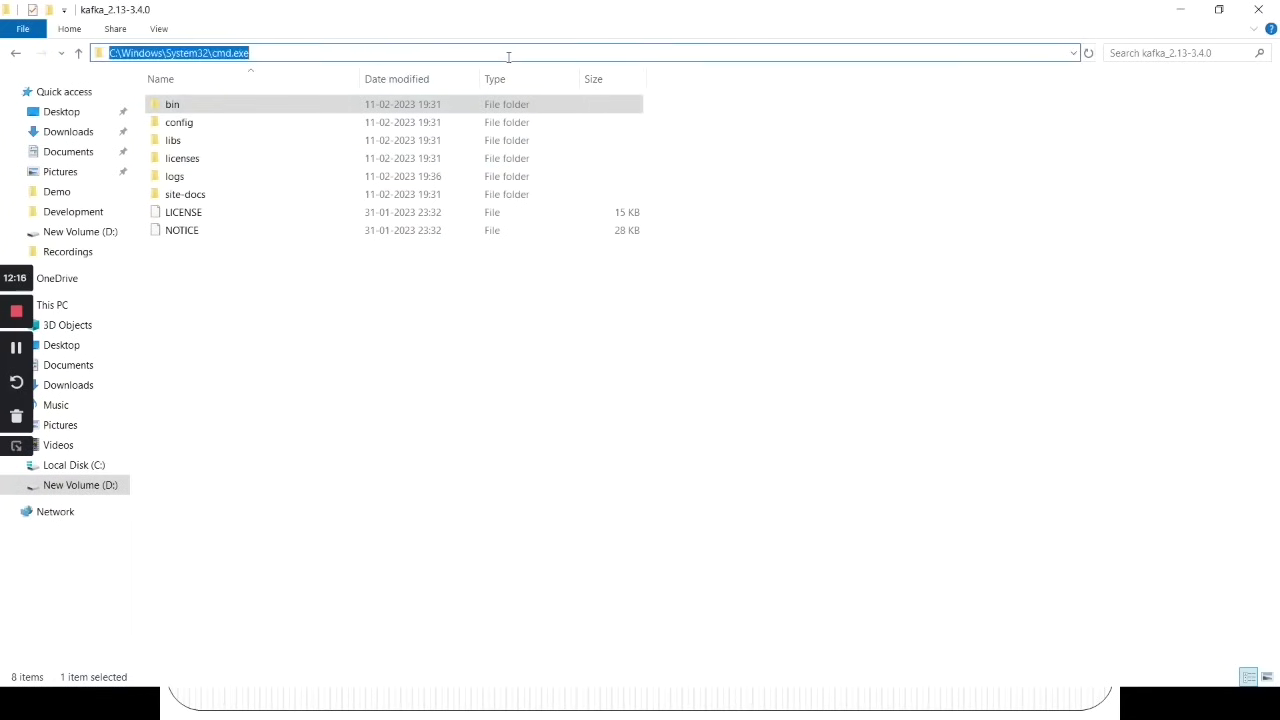
pyautogui.write('cmd')
pyautogui.press('Return')
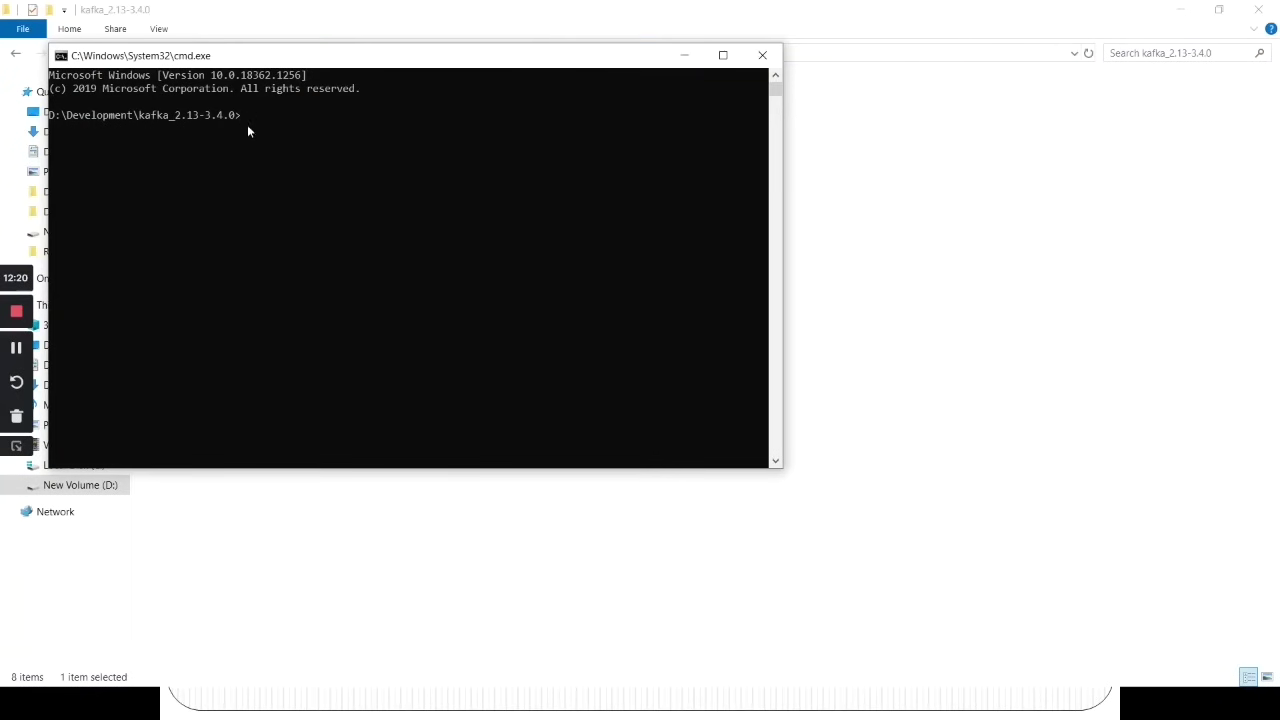
# - Add a "Topic :" line in Notepad with the copied kafka-topics.bat --create command for my-topic on localhost:9092, with replication factor 1 and partitions 1
pyautogui.hotkey('alt', 'Tab')
pyautogui.hotkey('alt', 'Tab')
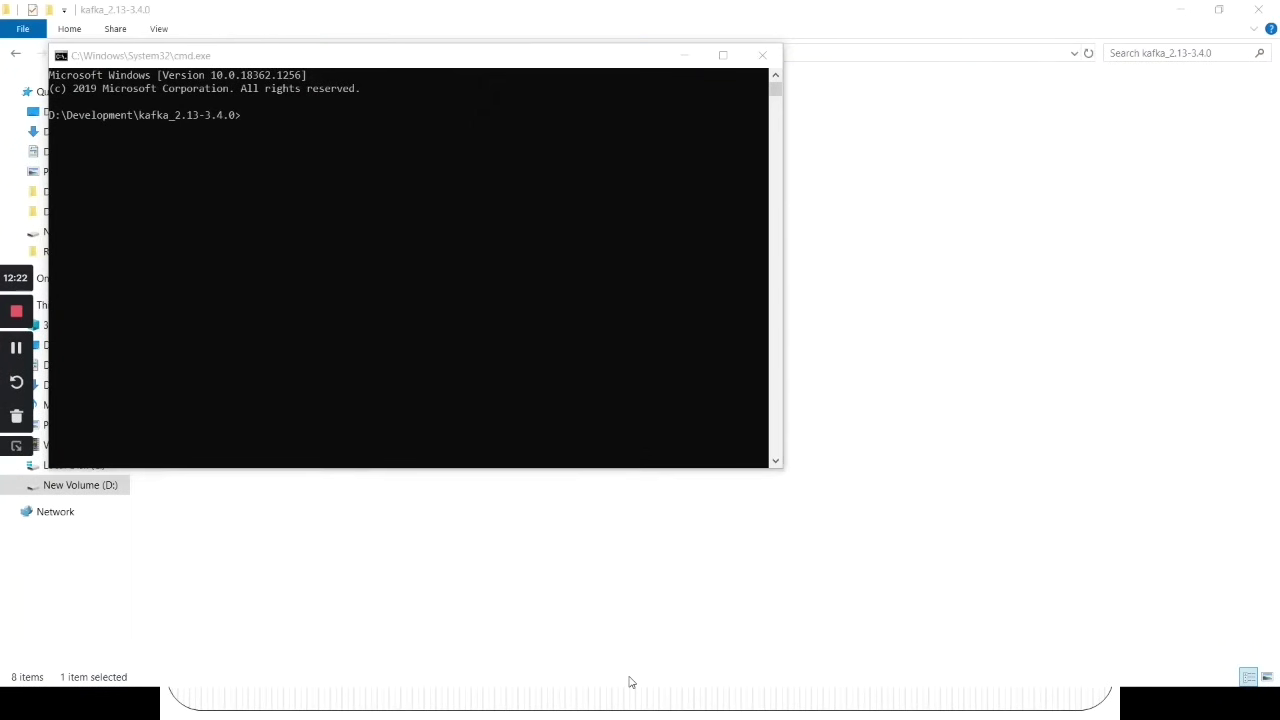
pyautogui.hotkey('alt', 'Tab')
pyautogui.hotkey('alt', 'Tab')
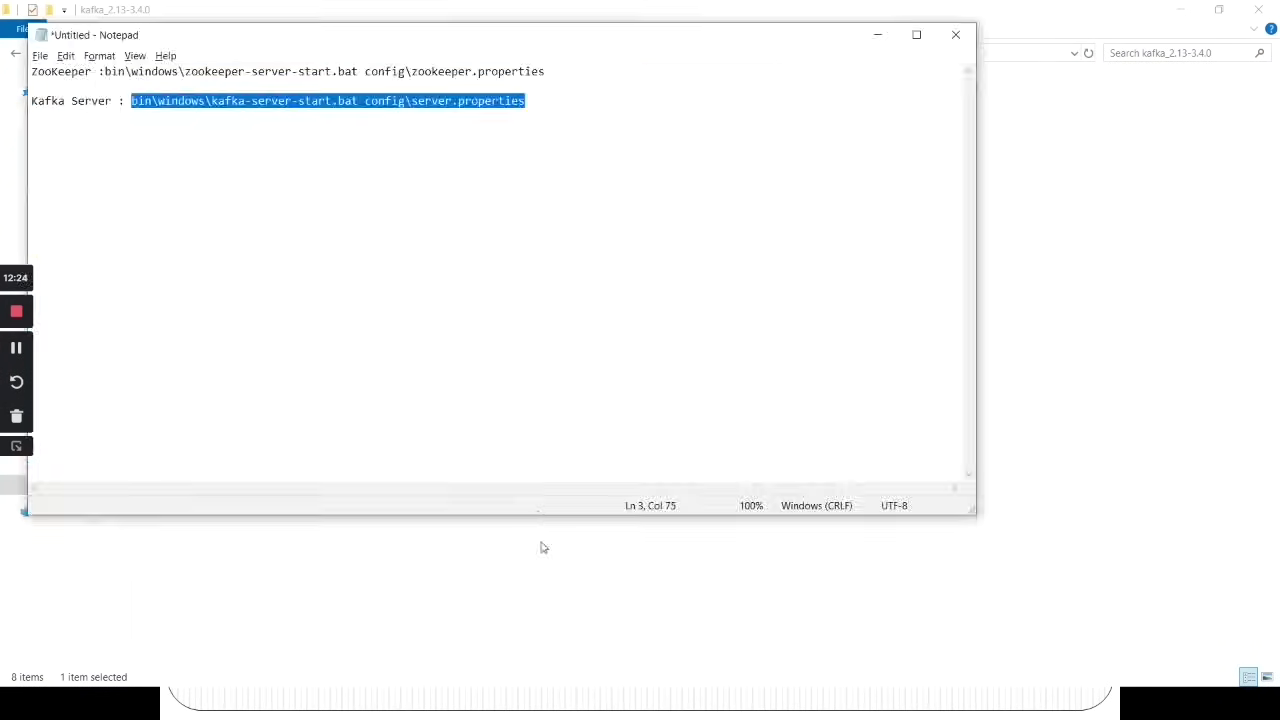
pyautogui.click(560, 100)
pyautogui.press('Return')
pyautogui.write('Top')
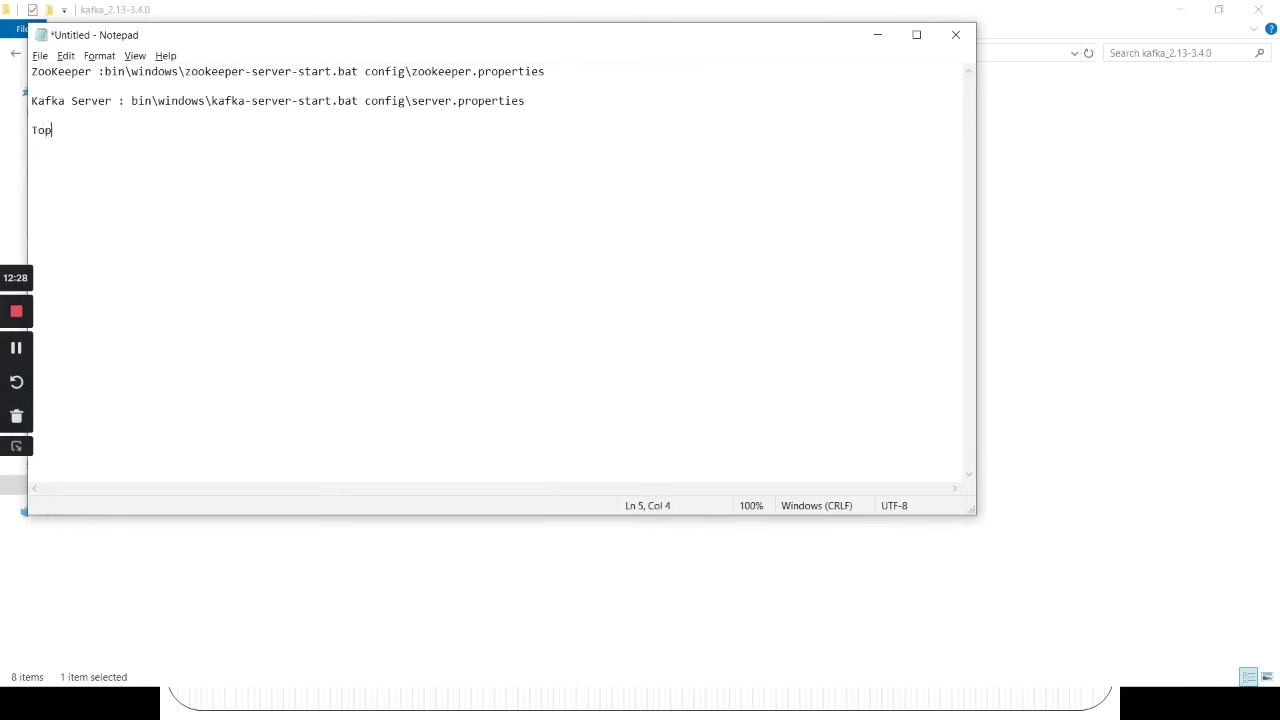
pyautogui.write('ic :')
pyautogui.write('bin\\windows\\kafka-topics.bat --create --bootstrap-server localhost:9092 --replication-factor 1 --partitions 1 --topic my-topic')
pyautogui.press('Return')
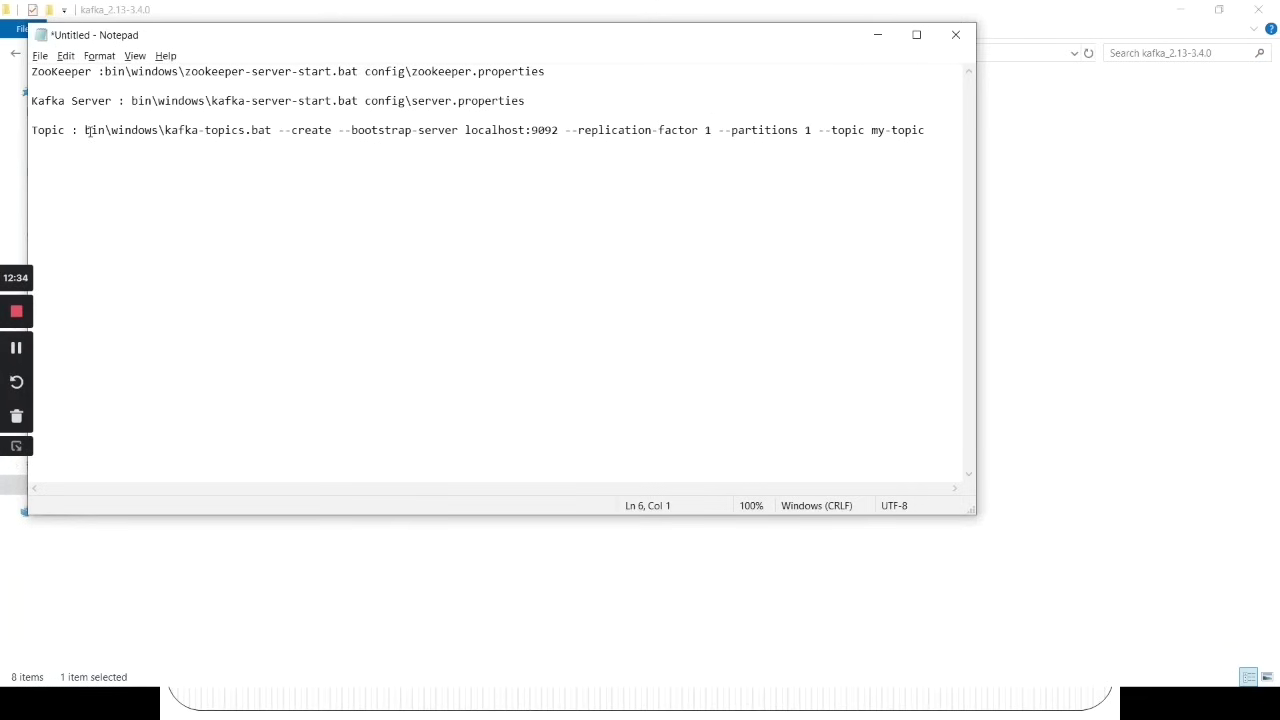
# - Copy the kafka-topics.bat creation command for my-topic from the "Topic :" line in Notepad
pyautogui.moveTo(86, 131); pyautogui.dragTo(708, 142)
pyautogui.moveTo(897, 147); pyautogui.dragTo(934, 136)
pyautogui.click(893, 131)
pyautogui.moveTo(869, 131); pyautogui.dragTo(85, 130)
pyautogui.hotkey('ctrl', 'c')
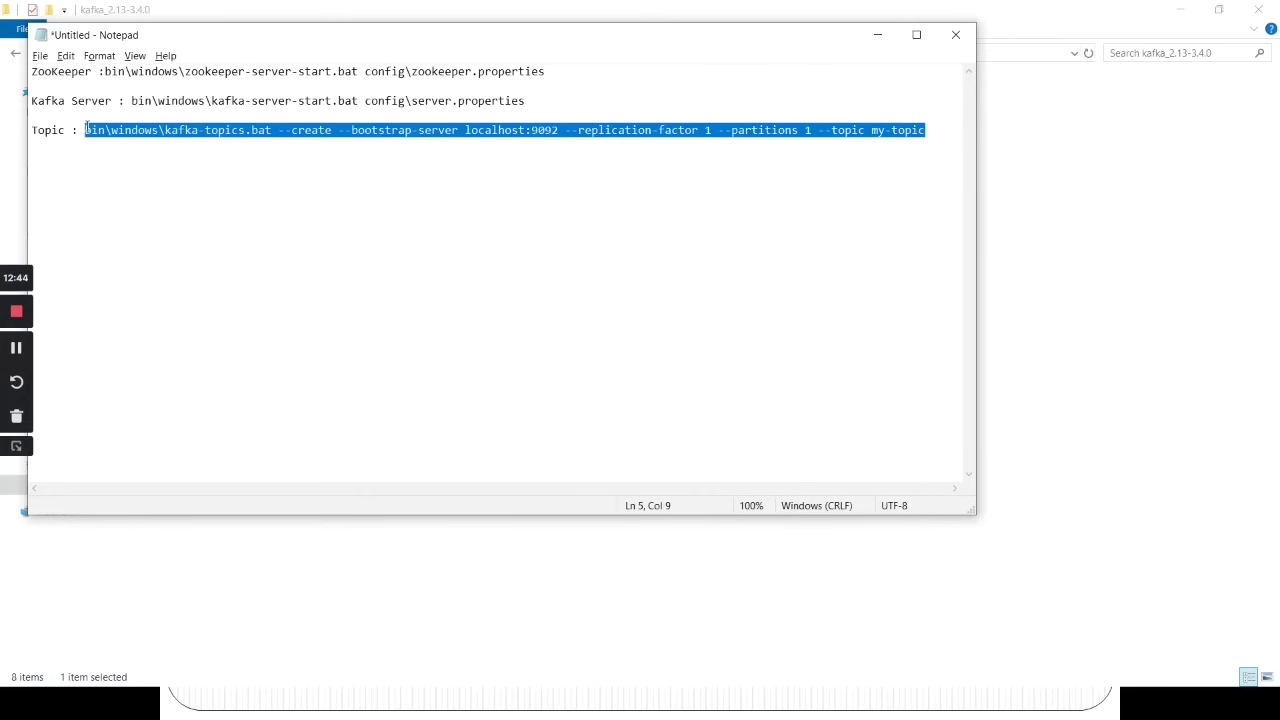
# - Switch to the new Command Prompt, run the copied topic creation command for my-topic and widen the window
pyautogui.hotkey('alt', 'Tab')
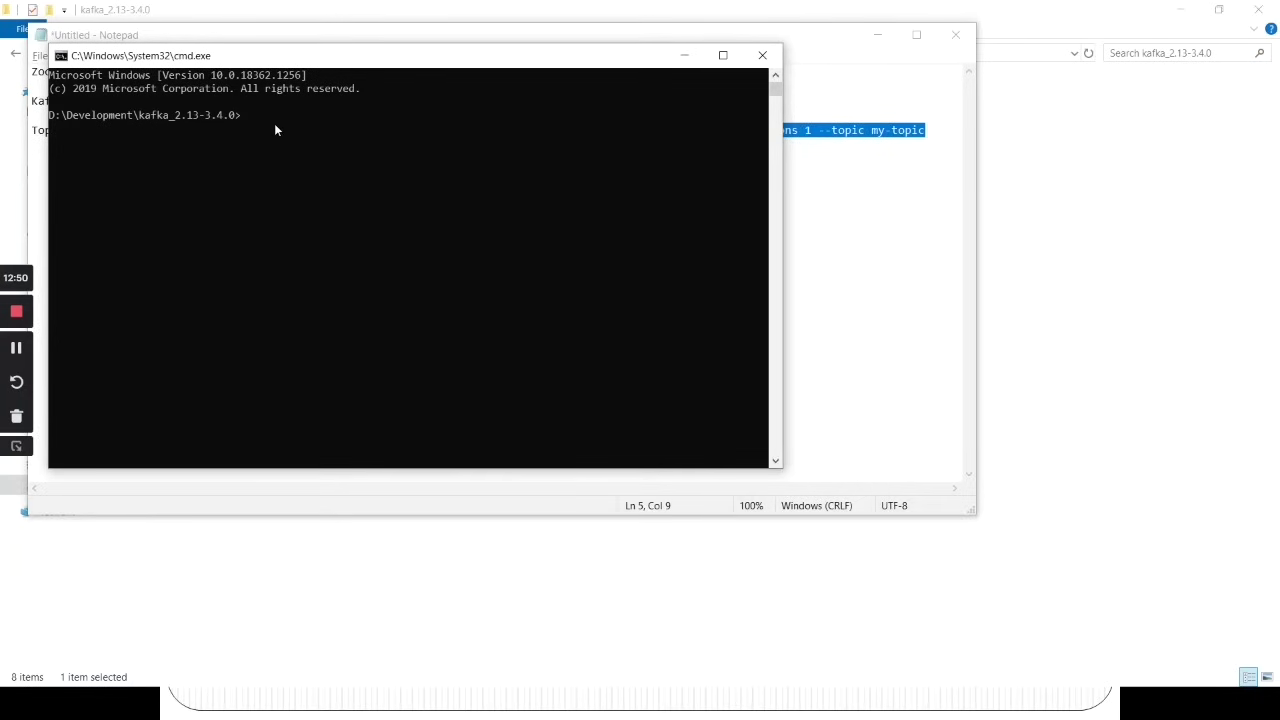
pyautogui.hotkey('ctrl', 'v')
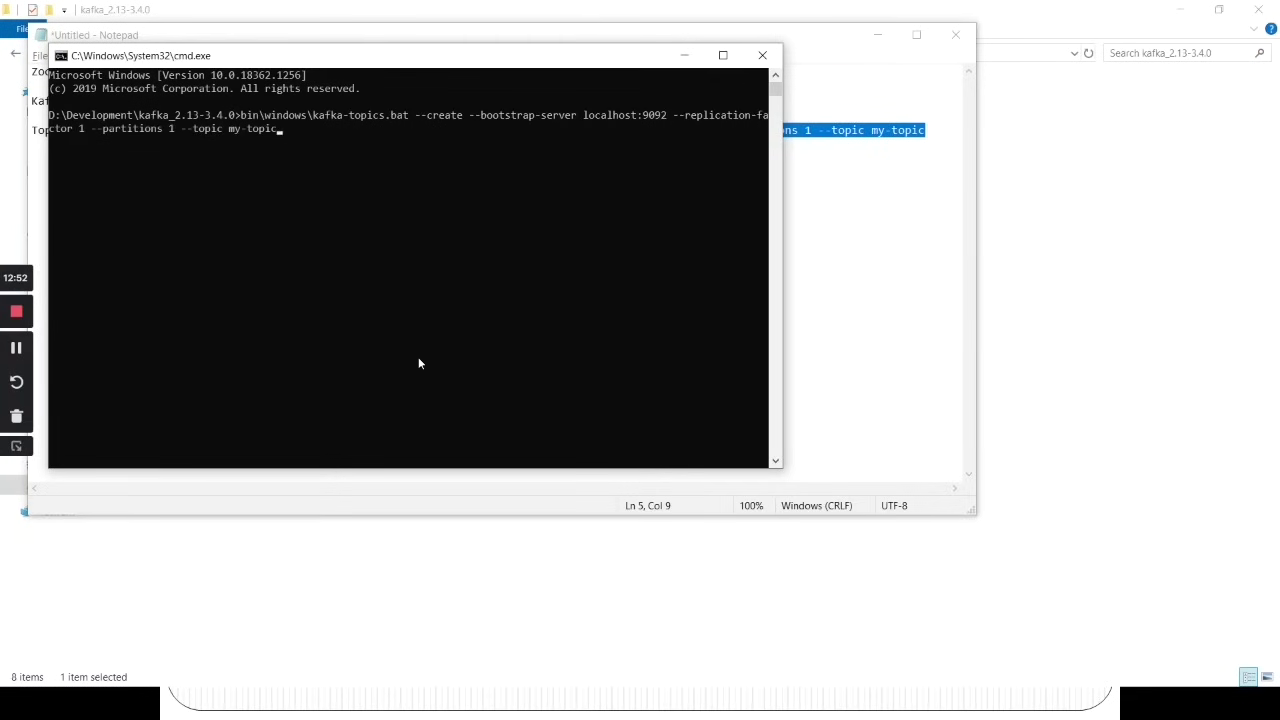
pyautogui.press('Return')
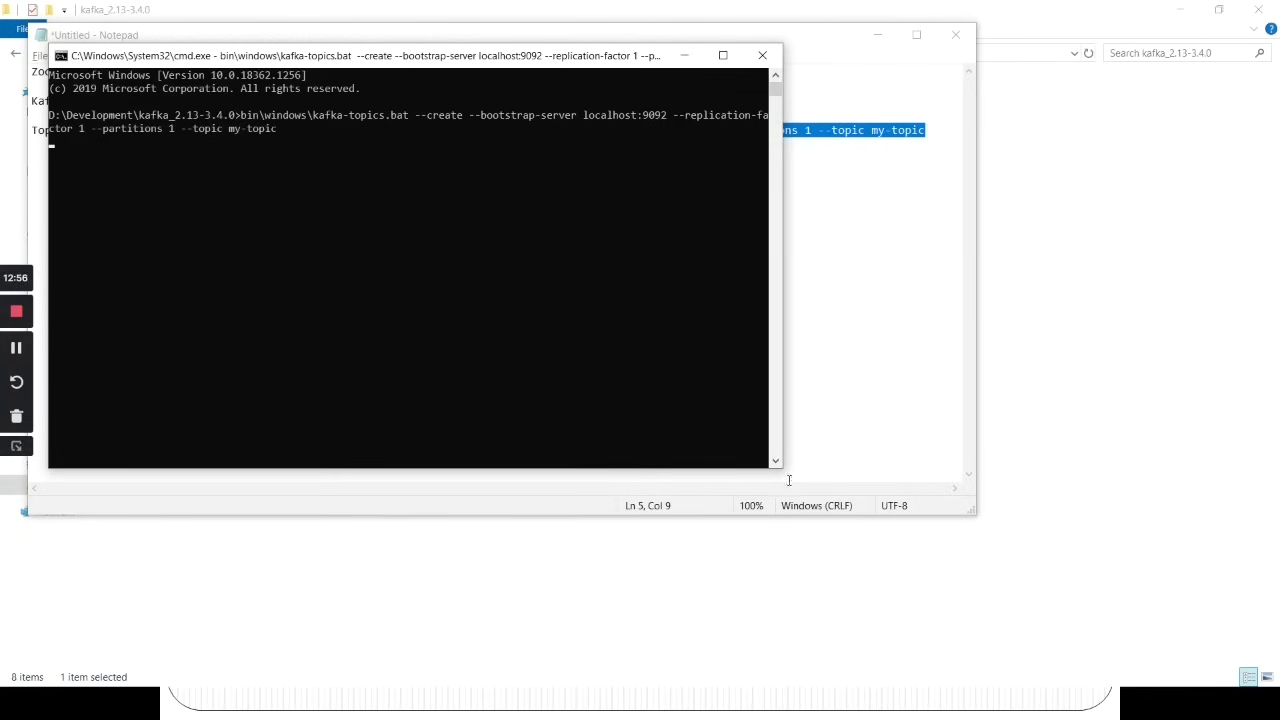
pyautogui.moveTo(784, 406); pyautogui.dragTo(1025, 412)
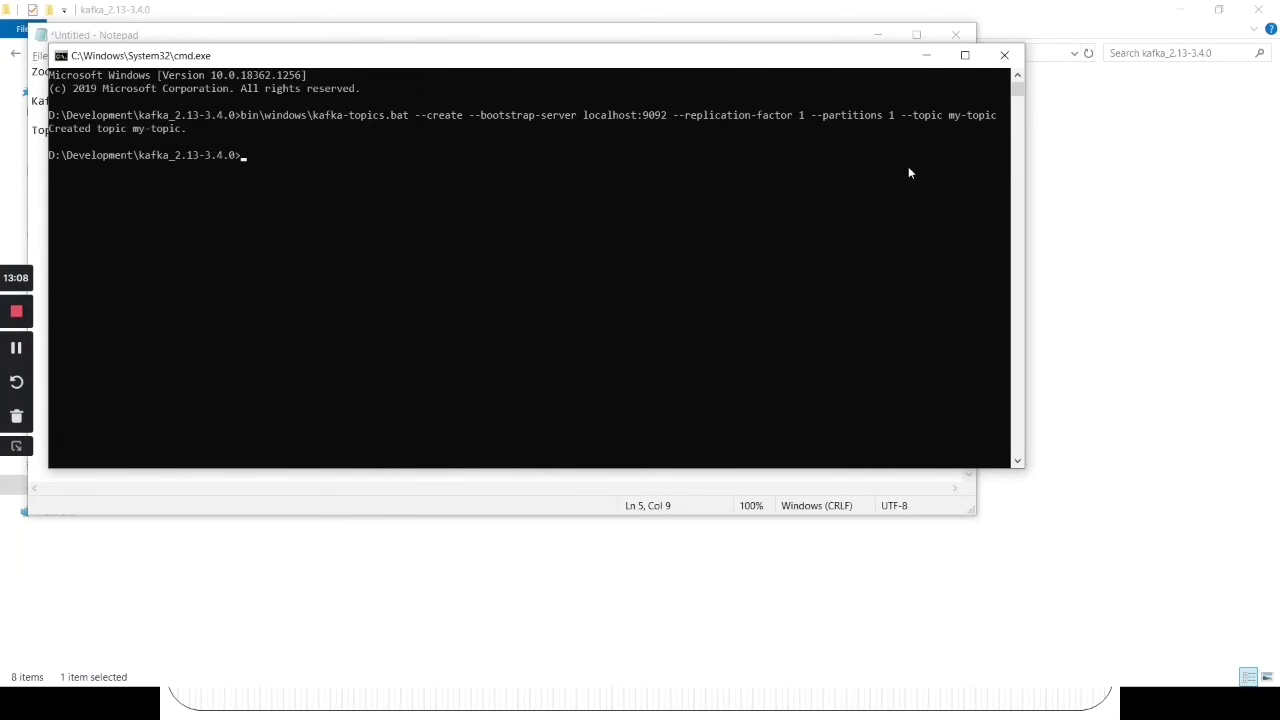
# - Return to the ChatGPT answer in the browser and copy the message producer command from step 7
pyautogui.hotkey('alt', 'Tab')
pyautogui.press('Tab')
pyautogui.press('Tab')
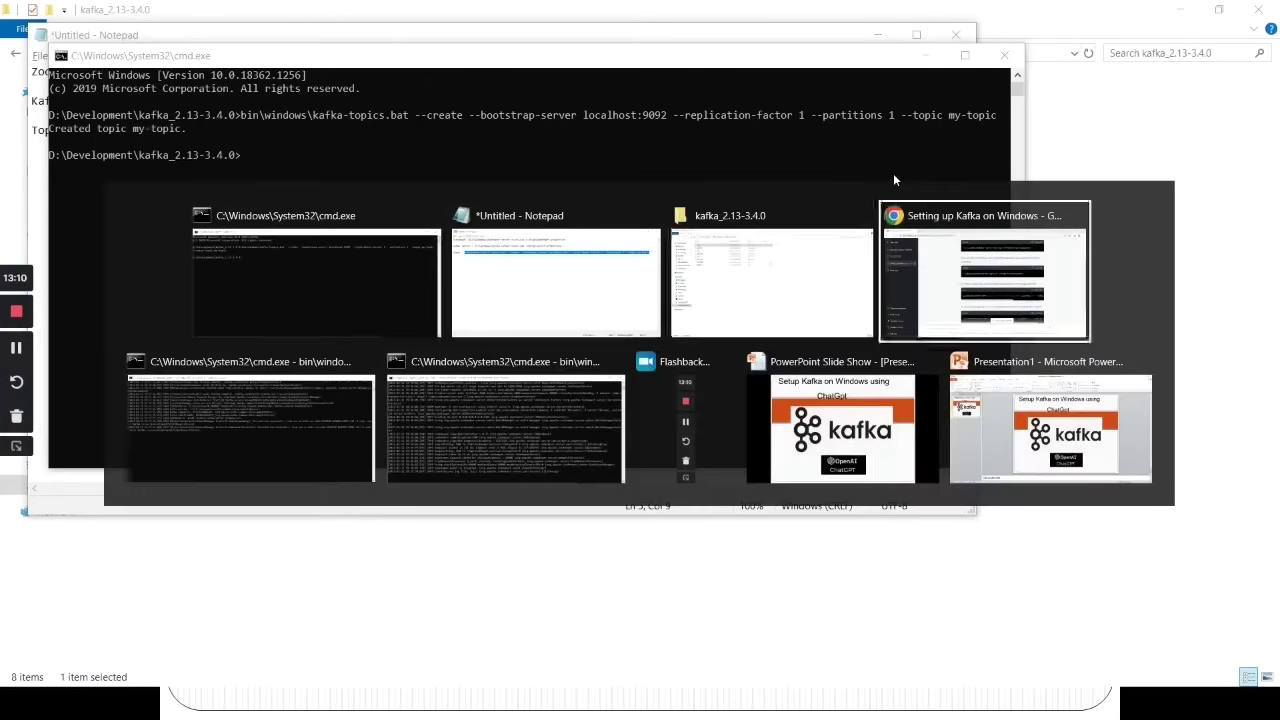
pyautogui.scroll(-2, 1120, 376)
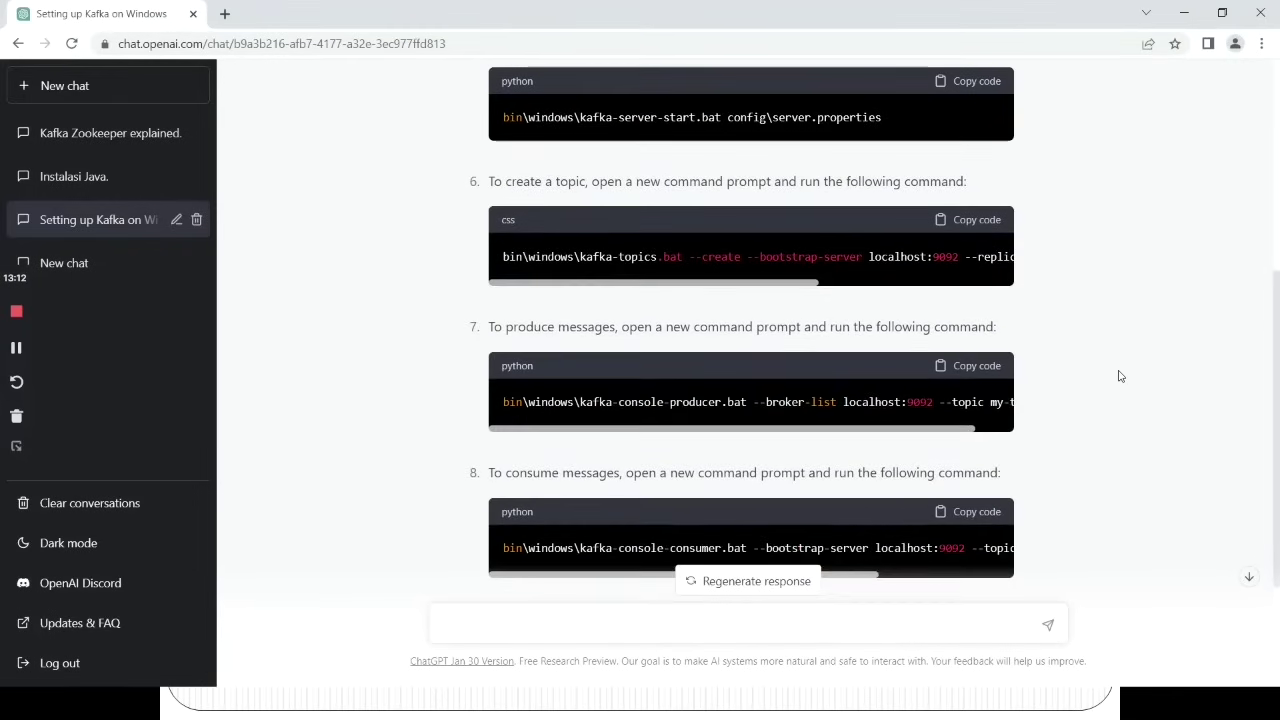
pyautogui.scroll(-1, 717, 383)
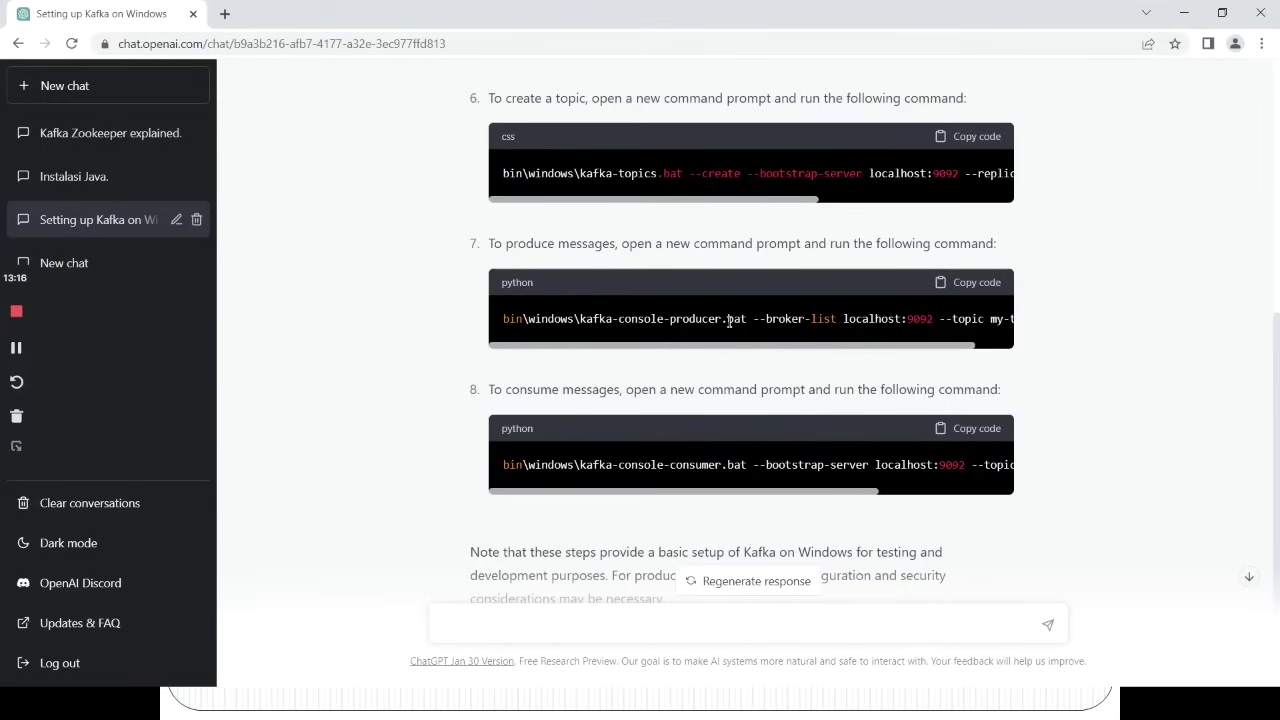
pyautogui.click(977, 283)
# - Add a "Producer :" line in Notepad with the copied kafka-console-producer.bat command for my-topic with broker list localhost:9092
pyautogui.hotkey('alt', 'Tab')
pyautogui.hotkey('alt', 'Tab')
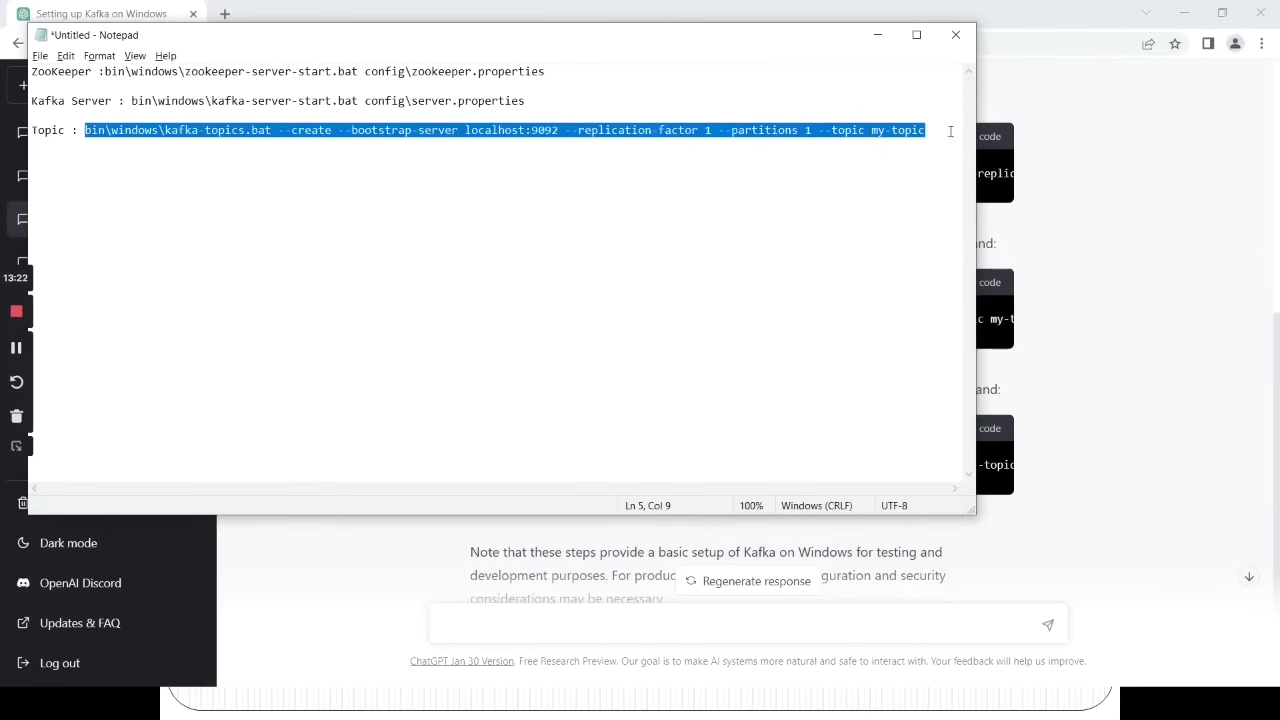
pyautogui.click(938, 128)
pyautogui.press('Return')
pyautogui.press('Return')
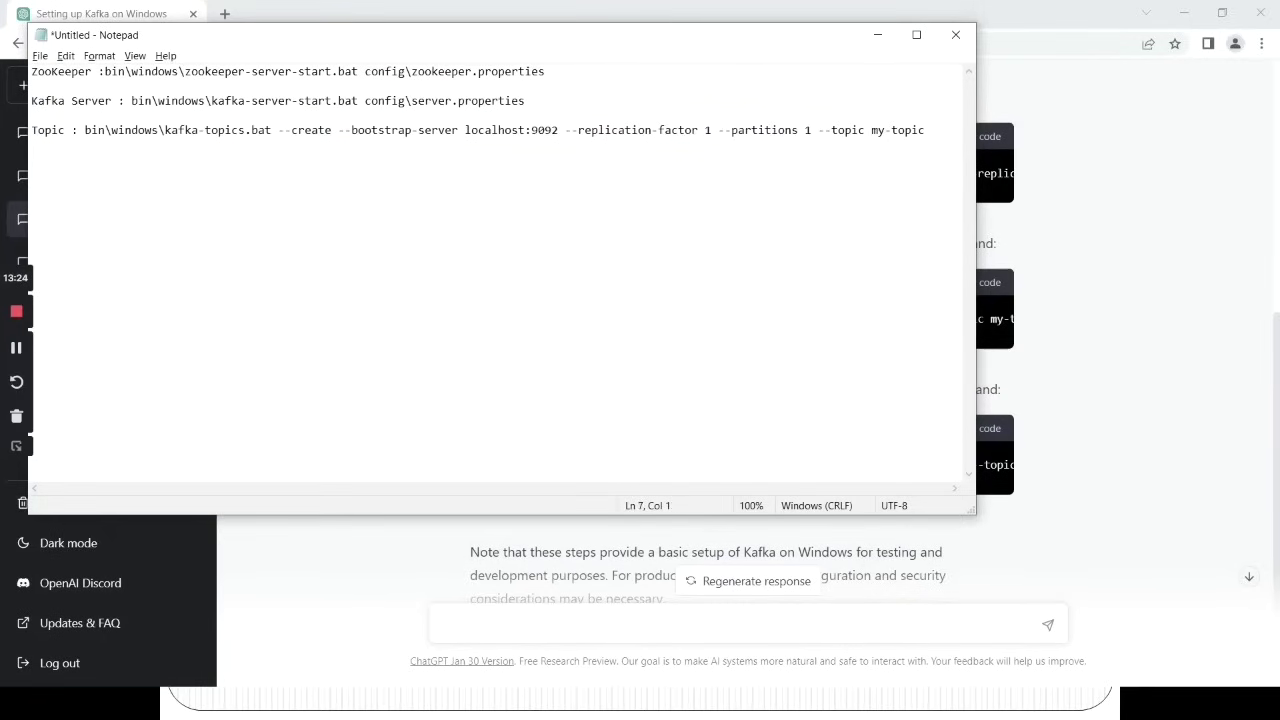
pyautogui.write('Producer :')
pyautogui.write('bin\\windows\\kafka-console-producer.bat --broker-list localhost:9092 --topic my-topic')
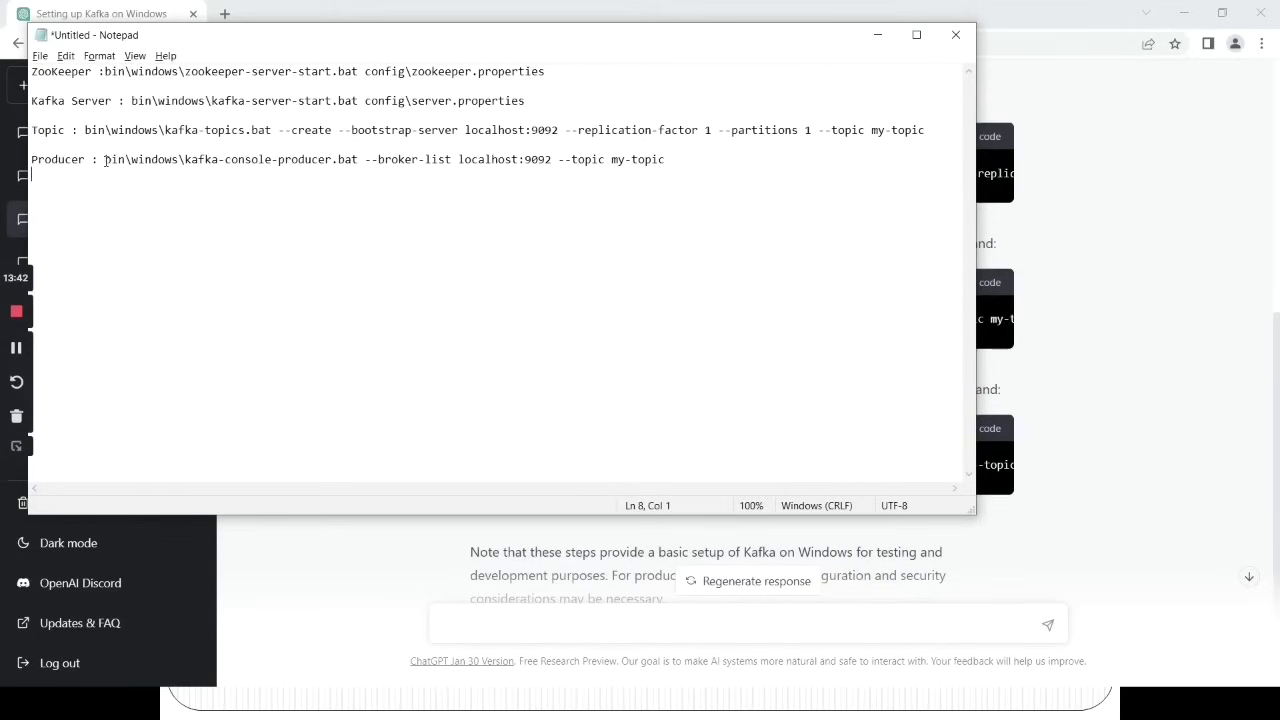
# - Open another Command Prompt in the kafka_2.13-3.4.0 folder and run the kafka-console-producer.bat command from Notepad for my-topic on localhost:9092
pyautogui.moveTo(105, 160); pyautogui.dragTo(672, 161)
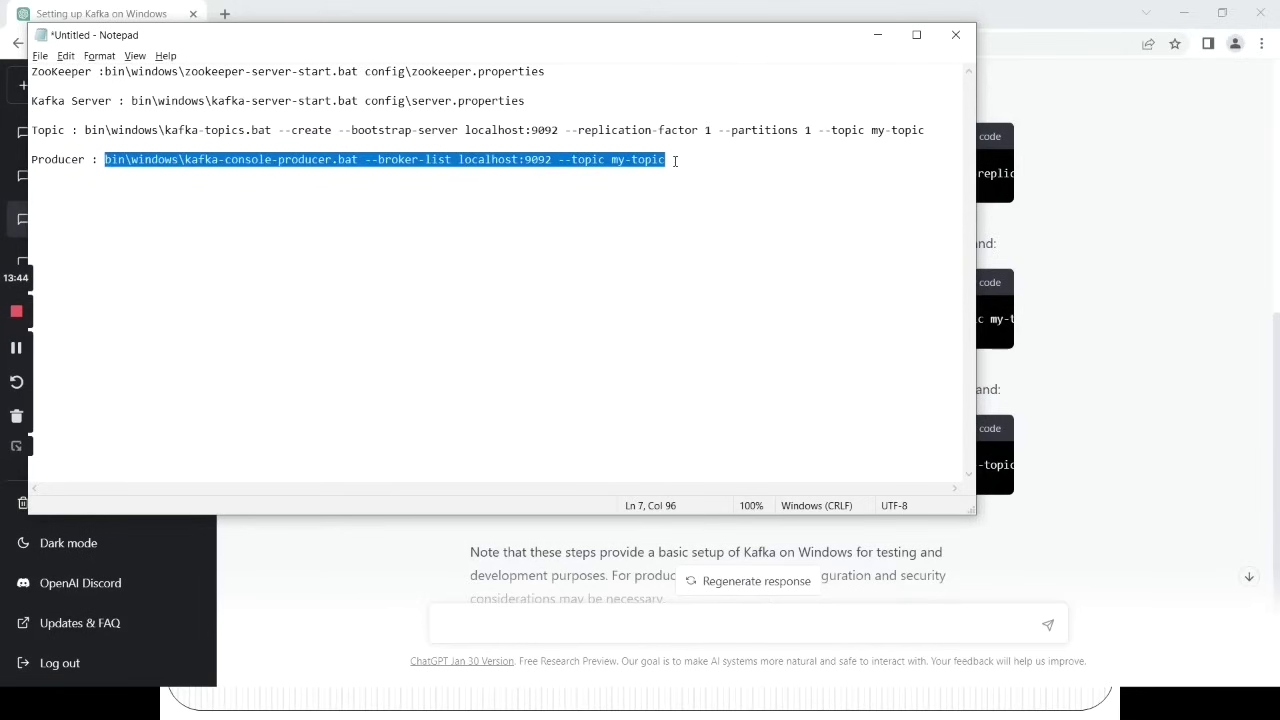
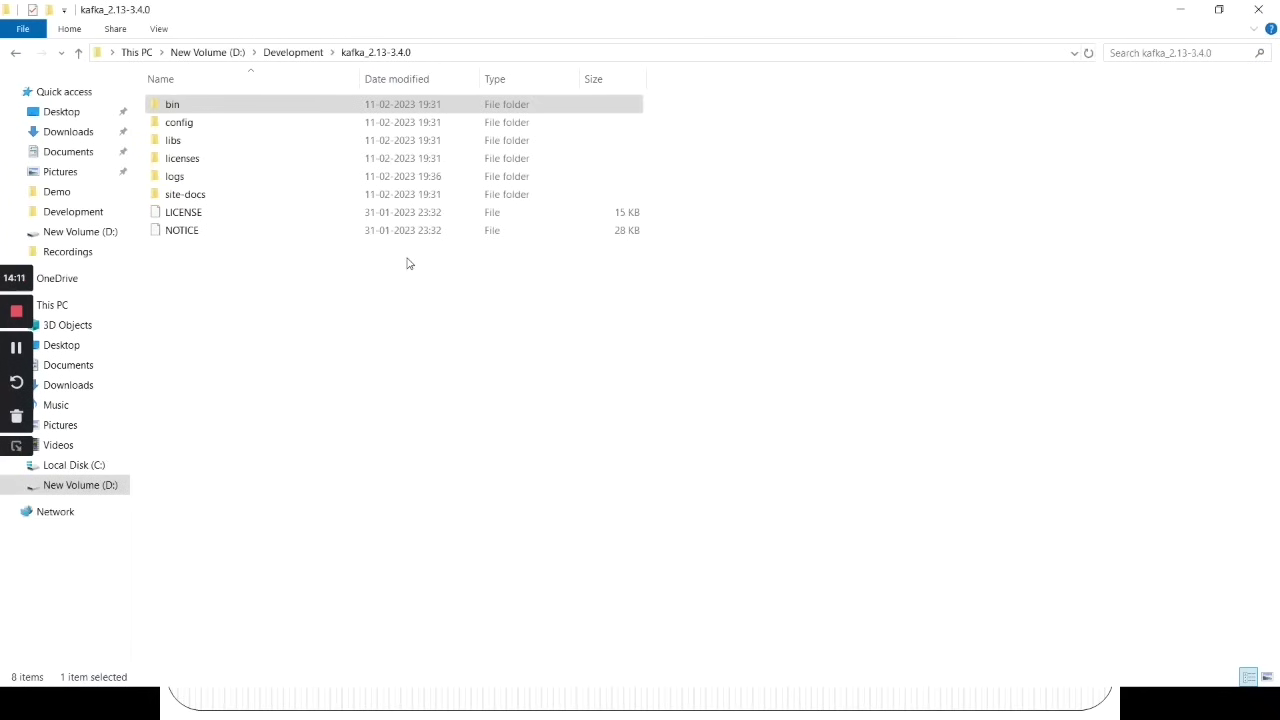
pyautogui.click(455, 49)
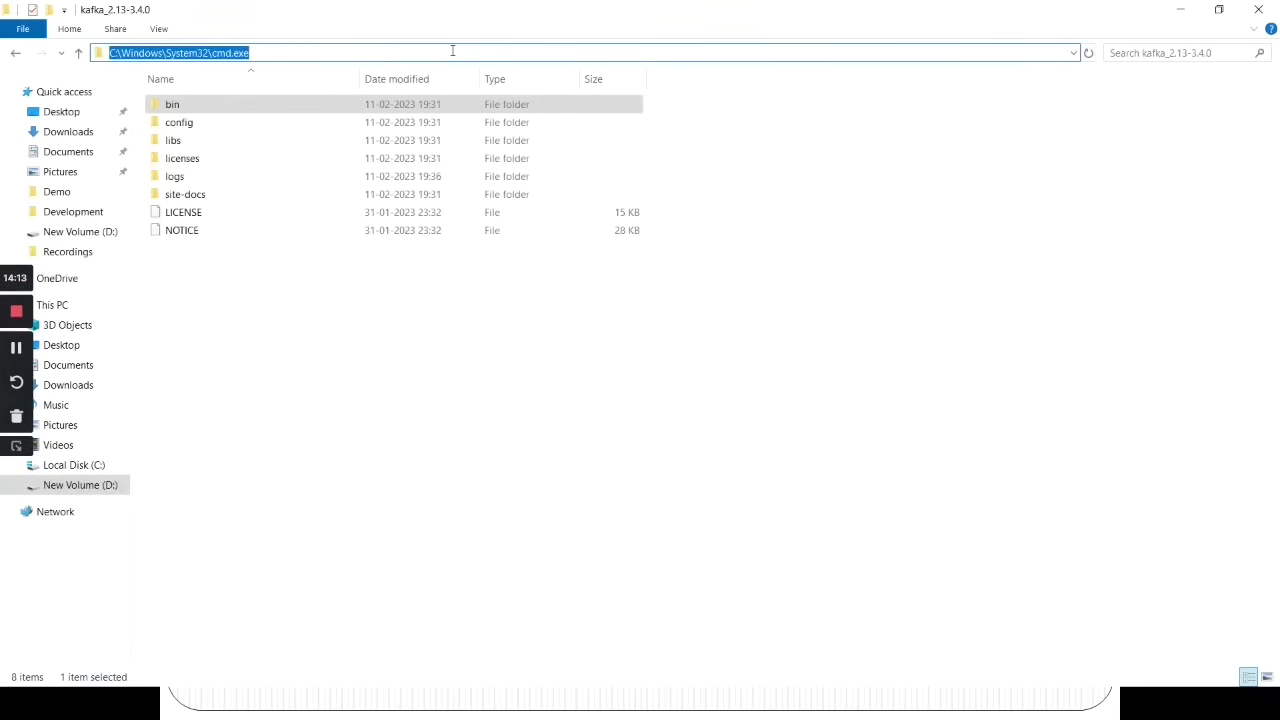
pyautogui.write('cmd')
pyautogui.press('Return')
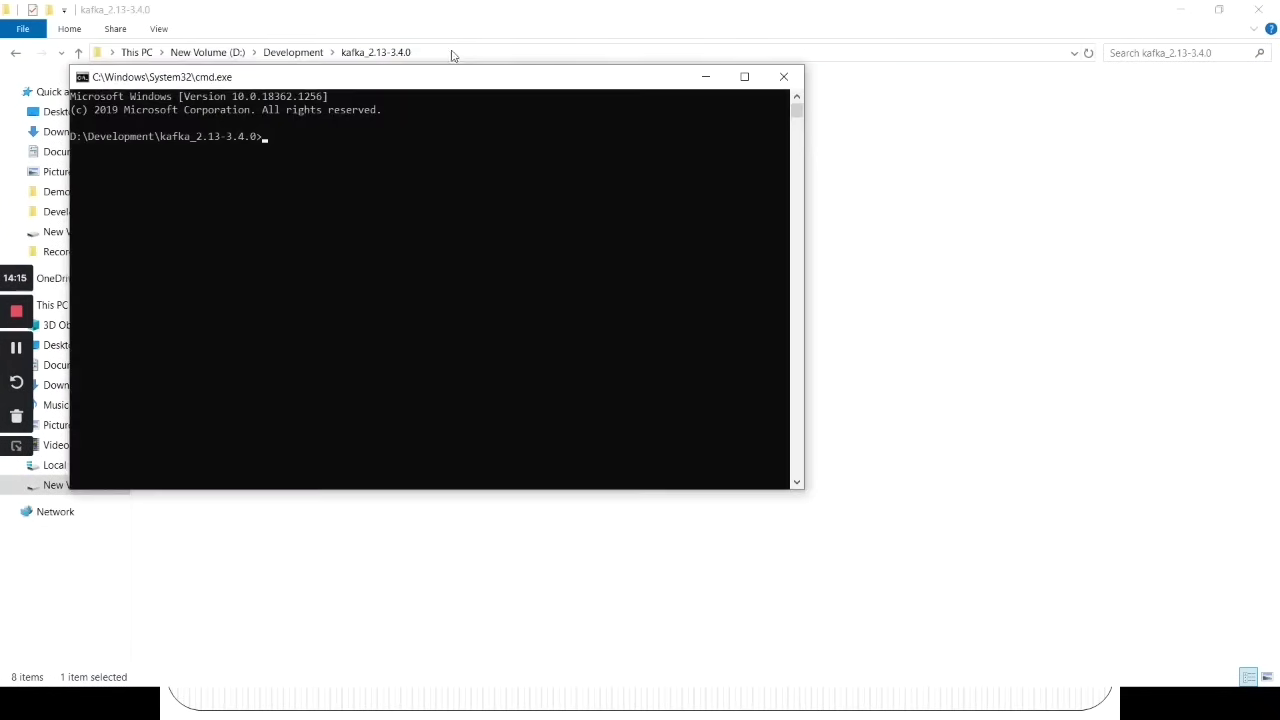
pyautogui.write('bin\\windows\\kafka-console-producer.bat --broker-list localhost:9092 --topic my-topic')
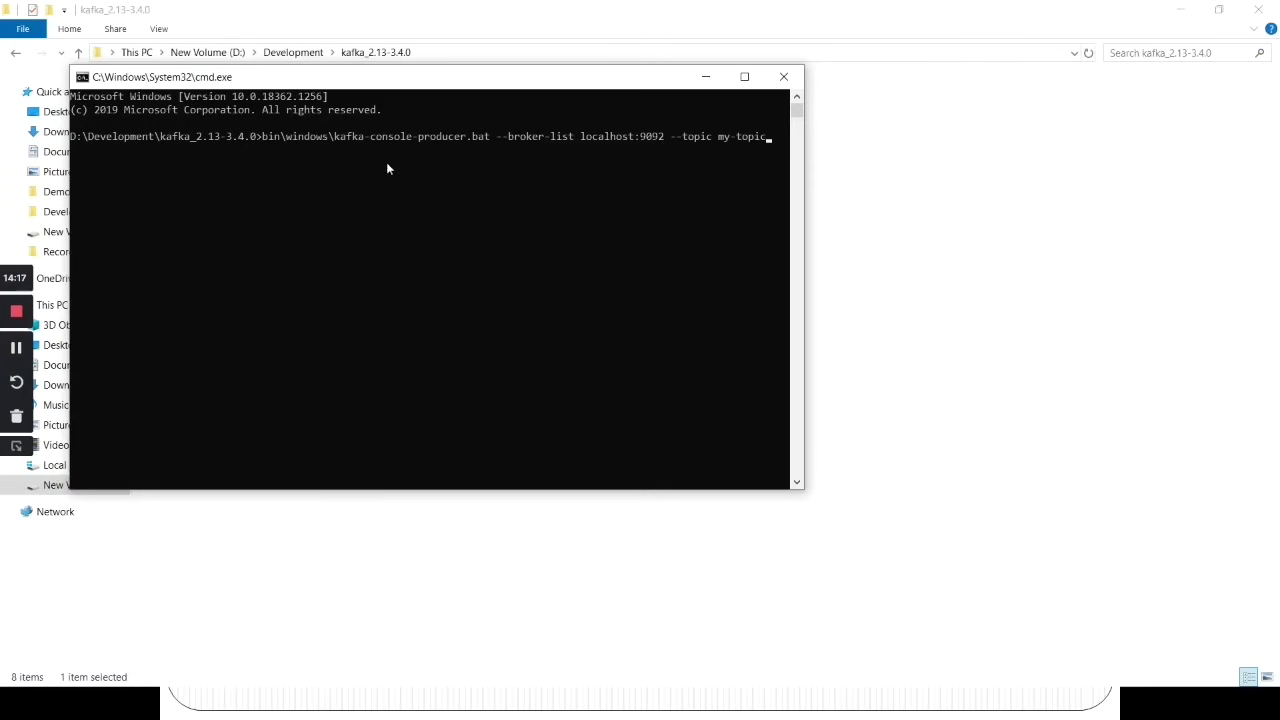
pyautogui.press('Return')
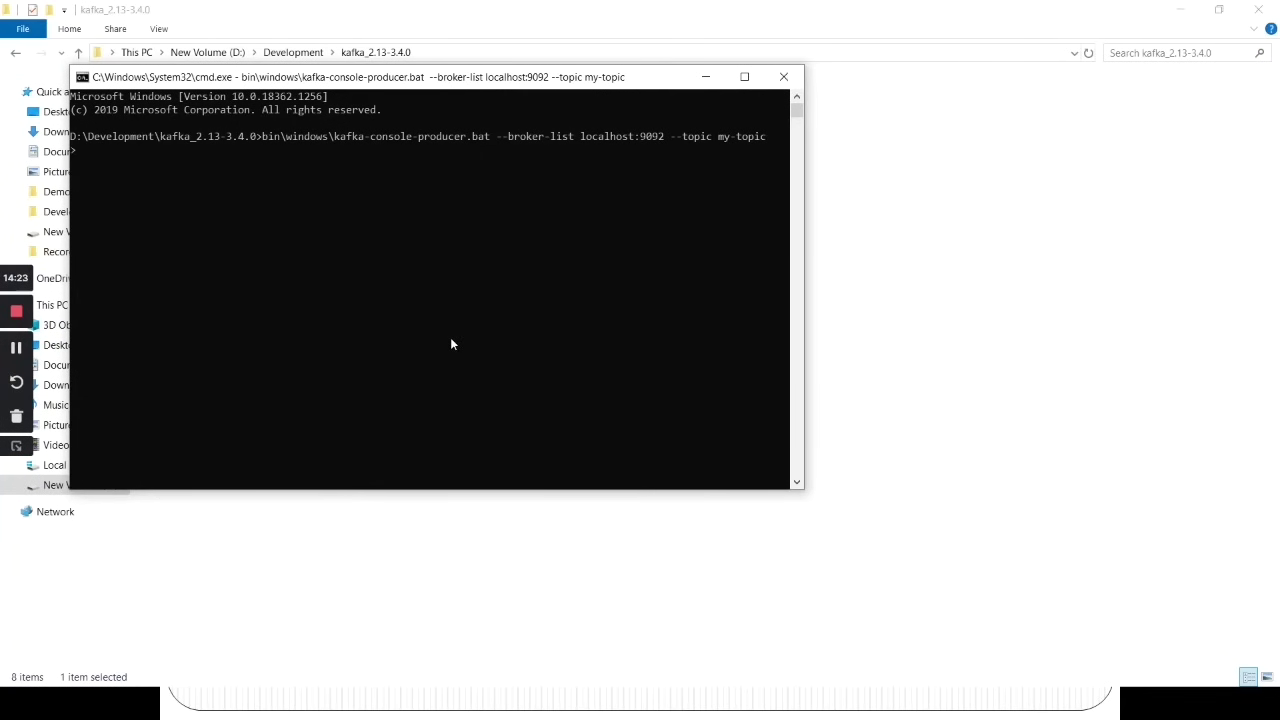
# - Switch back to the ChatGPT answer in the browser and copy the message consumer command from step 8
pyautogui.hotkey('alt', 'Tab')
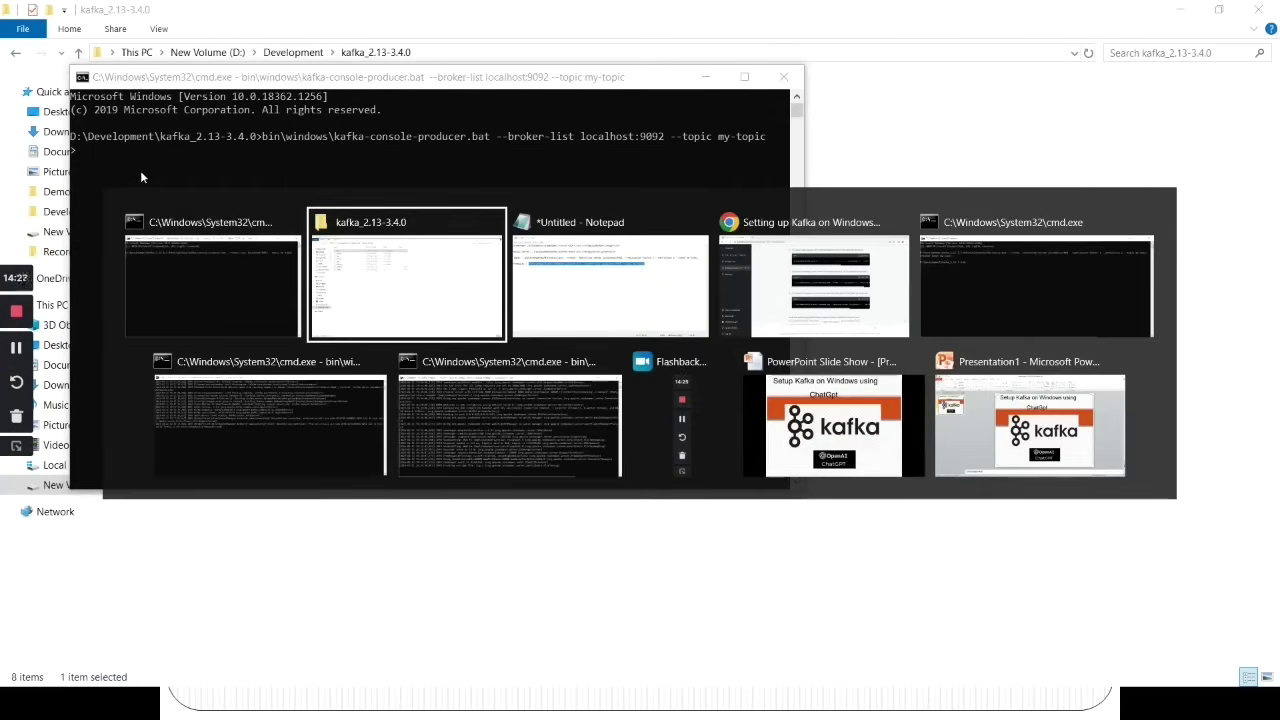
pyautogui.press('Tab')
pyautogui.press('Tab')
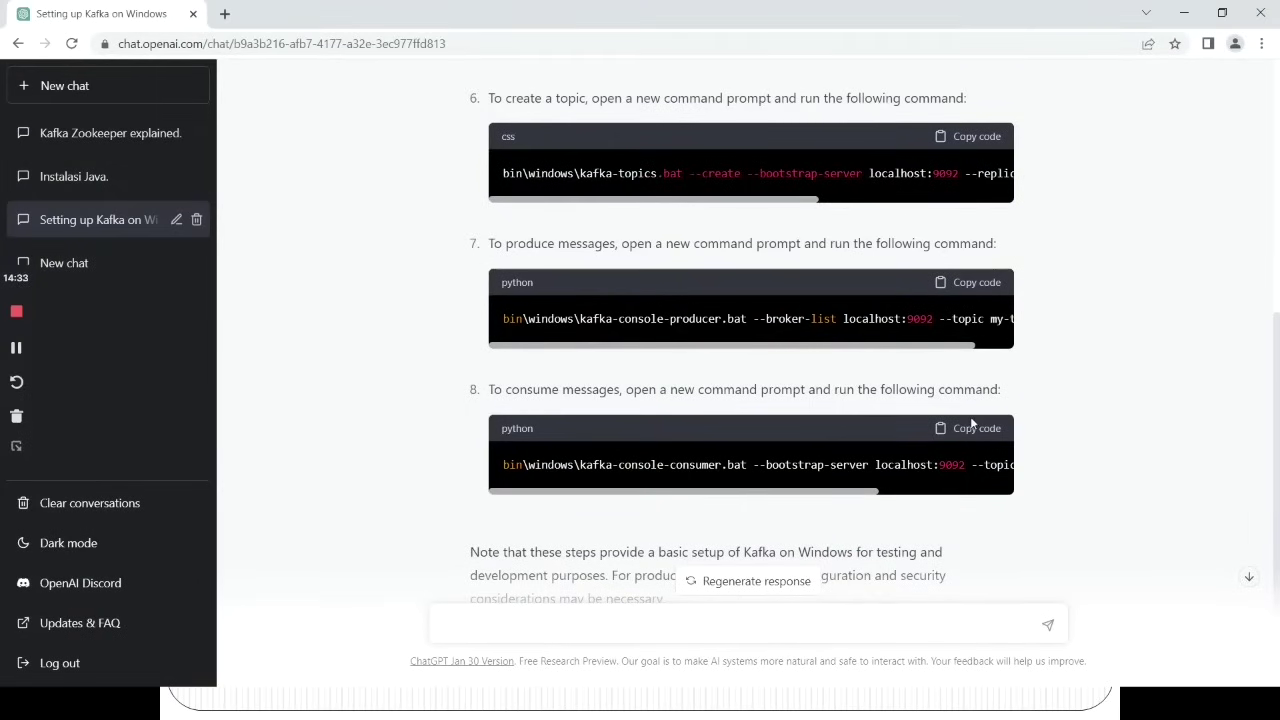
pyautogui.scroll(-2, 973, 423)
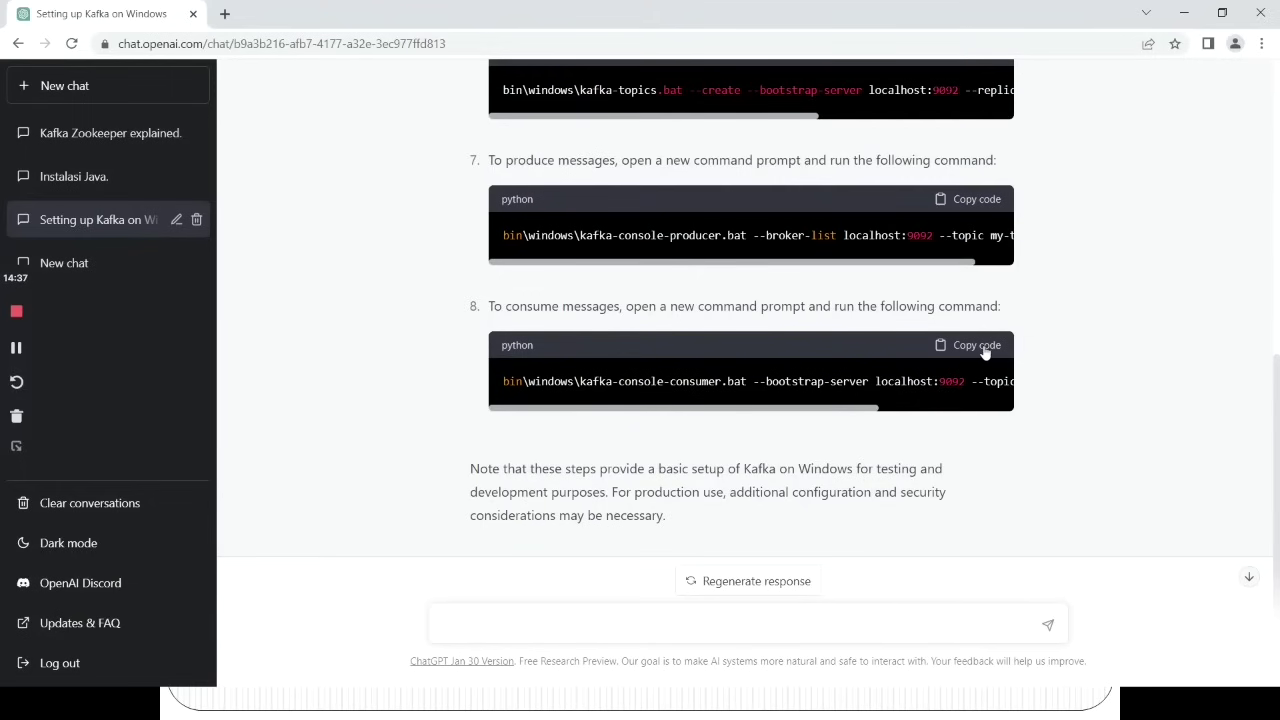
# - Add a "Consumer :" line in Notepad with the copied kafka-console-consumer.bat command for my-topic on bootstrap server localhost:9092 with --from-beginning
pyautogui.hotkey('alt', 'Tab')
pyautogui.press('Tab')
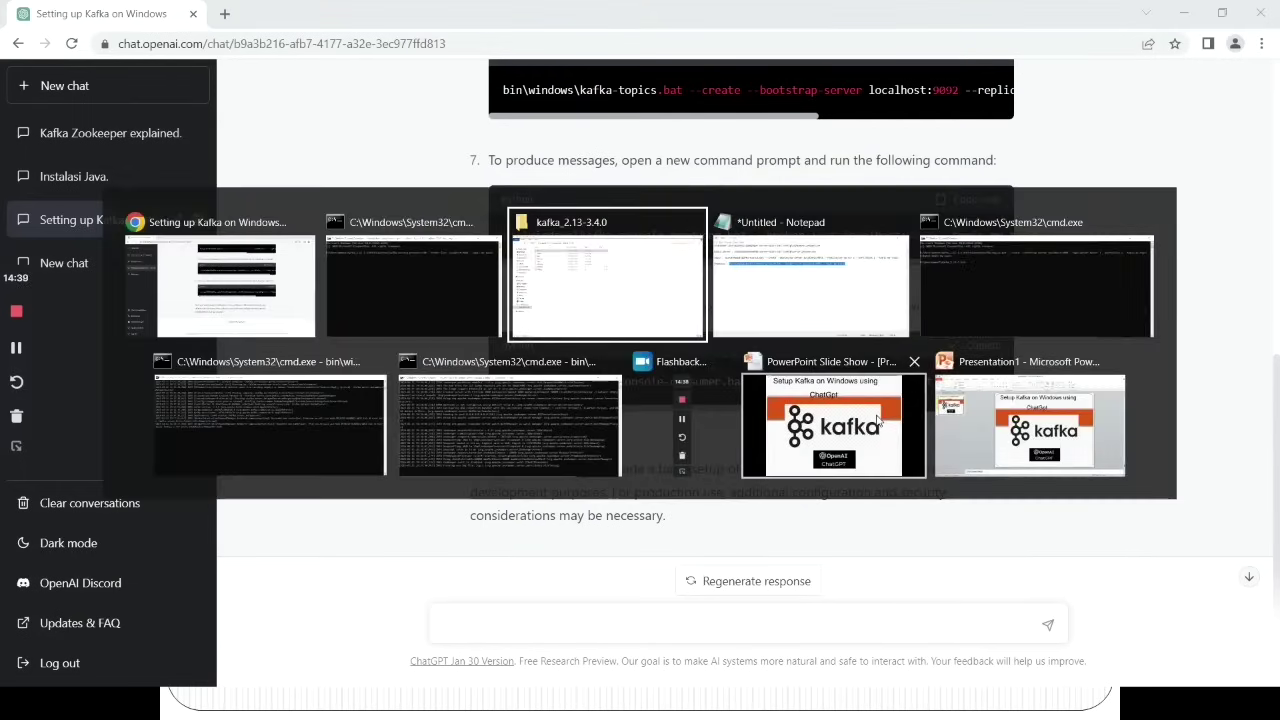
pyautogui.click(815, 338)
pyautogui.click(746, 156)
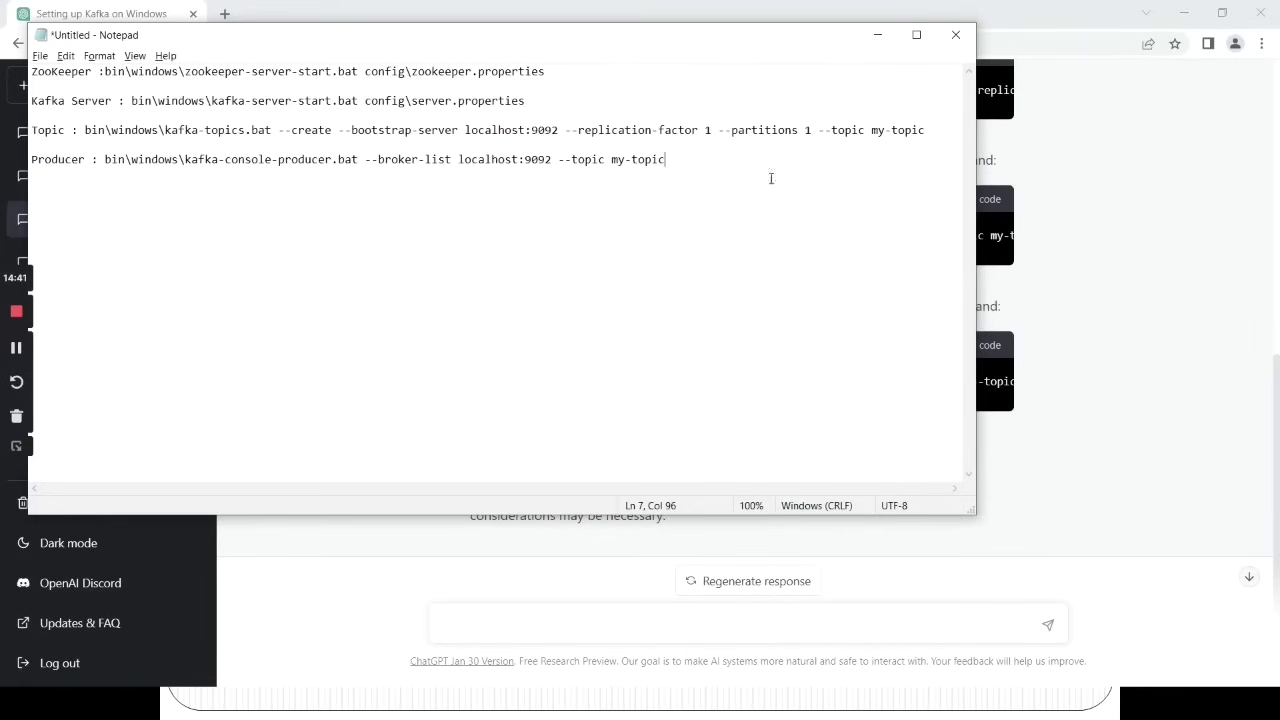
pyautogui.press('Return')
pyautogui.press('Return')
pyautogui.write('Consumer :')
pyautogui.write('bin\\windows\\kafka-console-consumer.bat --bootstrap-server localhost:9092 --topic my-topic --from-beginning')
pyautogui.press('Return')
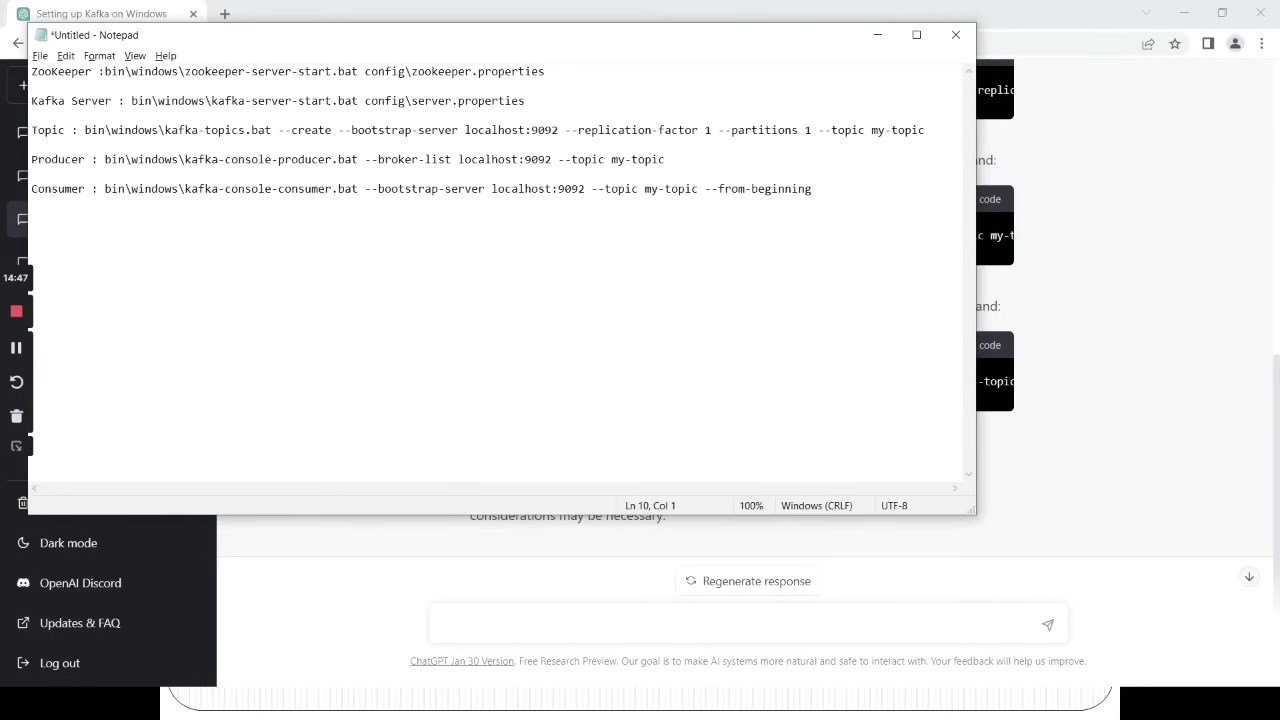
# - Copy the kafka-console-consumer.bat command from the "Consumer :" line in Notepad
pyautogui.hotkey('shift', 'Up')
pyautogui.click(257, 213)
pyautogui.moveTo(257, 213); pyautogui.dragTo(106, 192)
pyautogui.hotkey('ctrl', 'c')
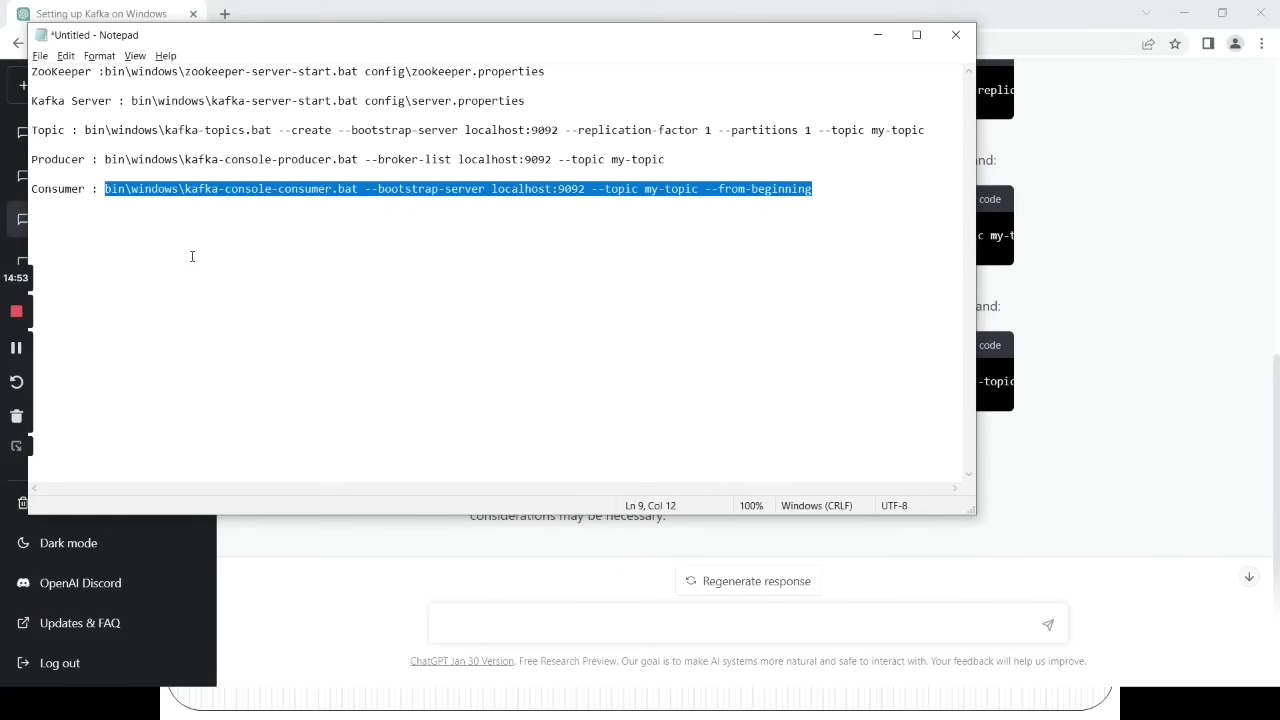
# - Open another Command Prompt from File Explorer in the kafka_2.13-3.4.0 folder and run the copied consumer command for my-topic
pyautogui.hotkey('alt', 'Tab')
pyautogui.hotkey('alt', 'Tab')
pyautogui.hotkey('alt', 'Tab')
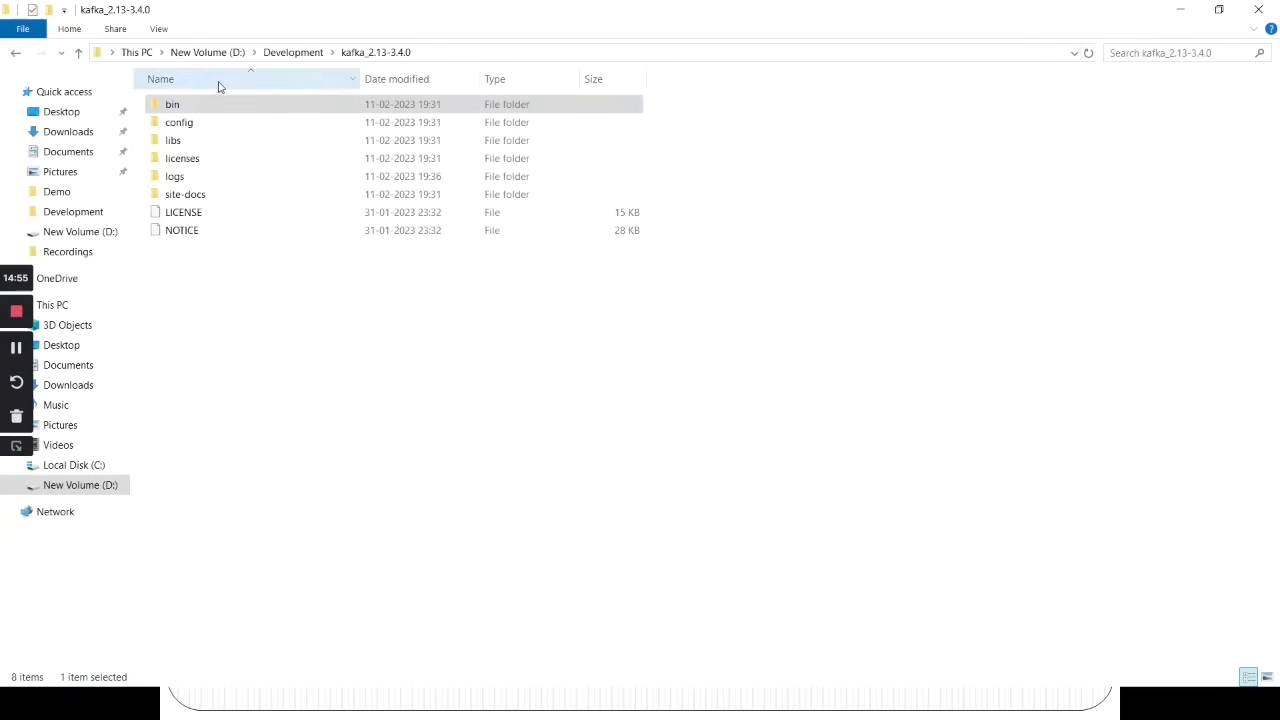
pyautogui.click(487, 50)
pyautogui.write('cmd')
pyautogui.press('Return')
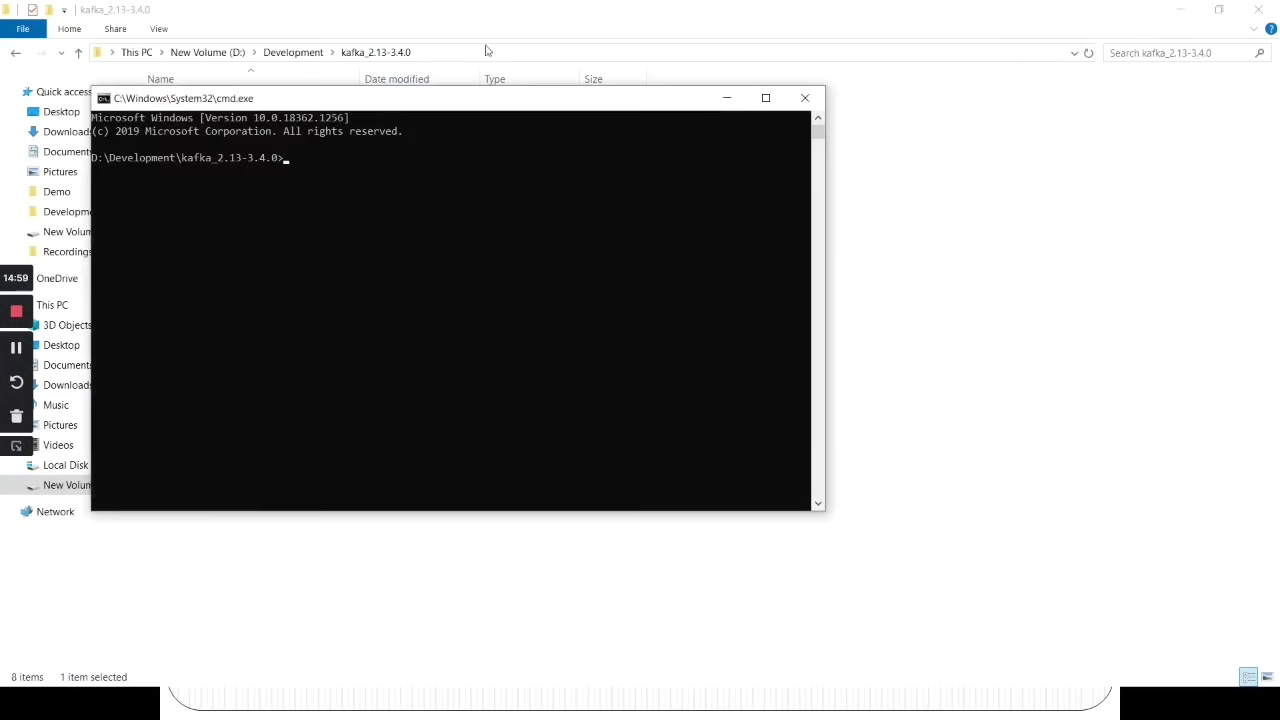
pyautogui.hotkey('ctrl', 'v')
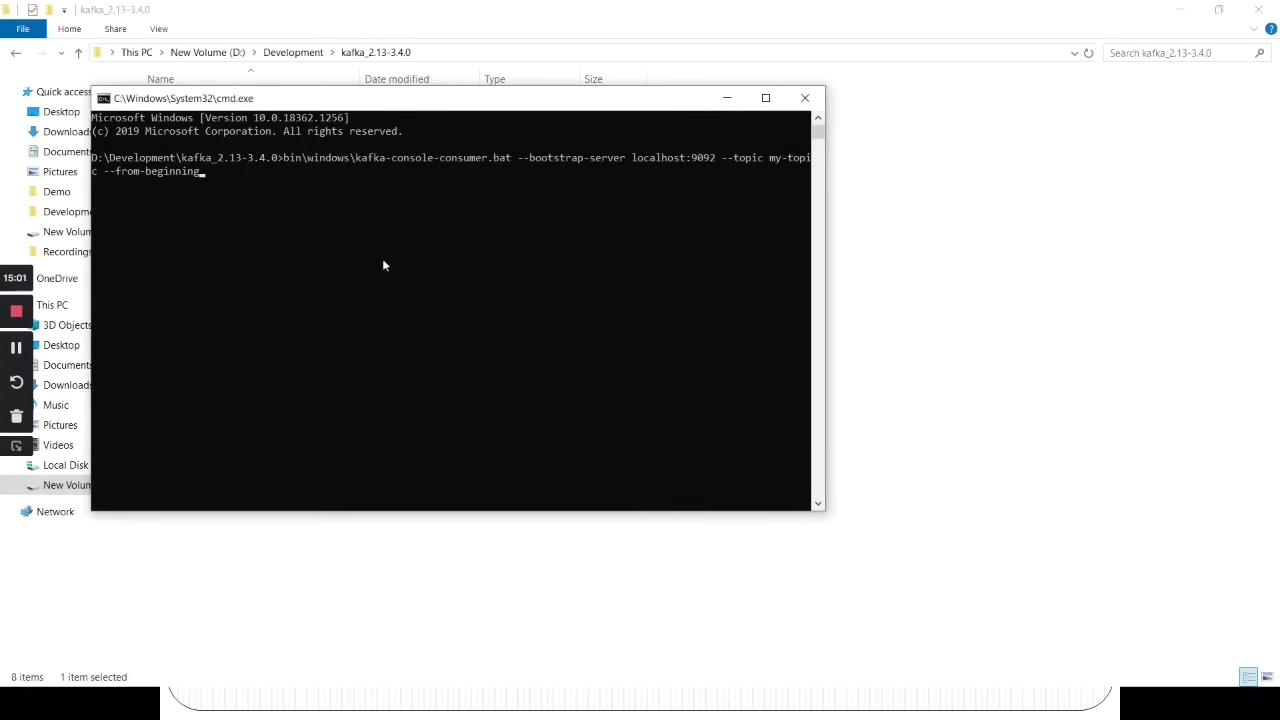
pyautogui.press('Return')
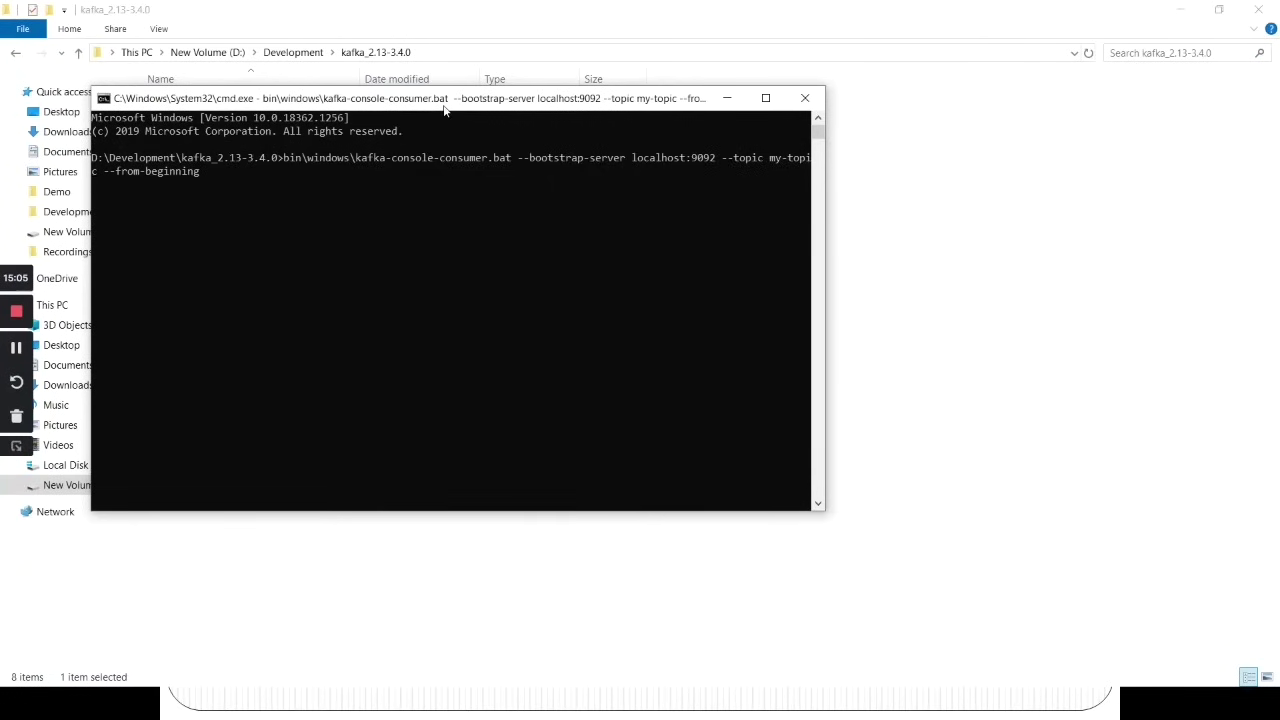
# - Move the consumer window aside and bring the producer's Command Prompt window to the front
pyautogui.moveTo(445, 98); pyautogui.dragTo(667, 101)
pyautogui.hotkey('alt', 'Tab')
pyautogui.hotkey('alt', 'Tab')
pyautogui.hotkey('alt', 'Tab')
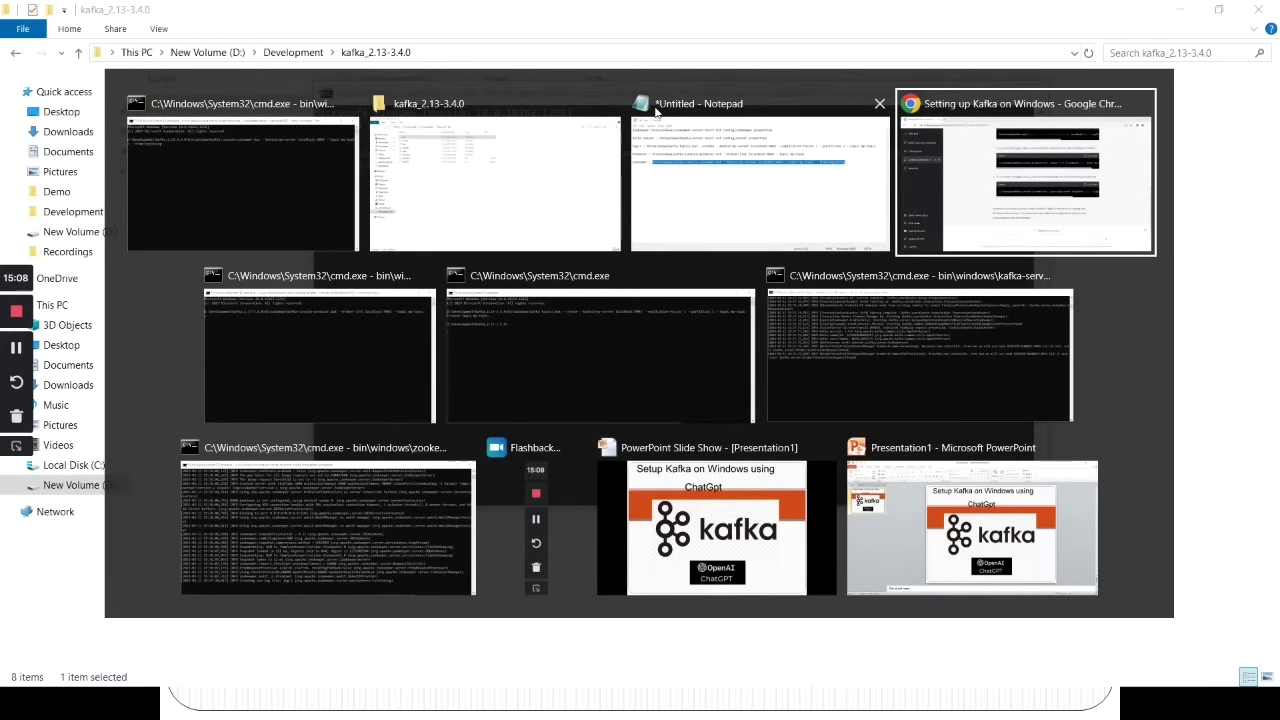
pyautogui.hotkey('alt', 'Tab')
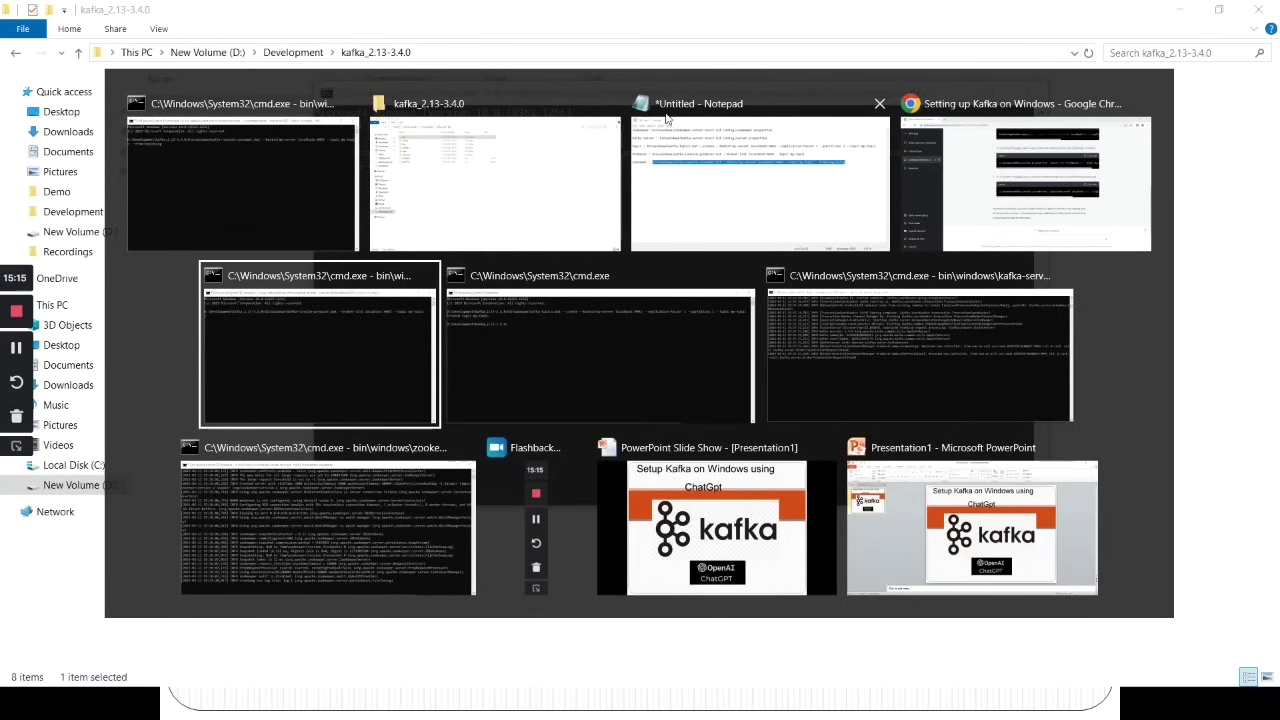
pyautogui.press('alt')
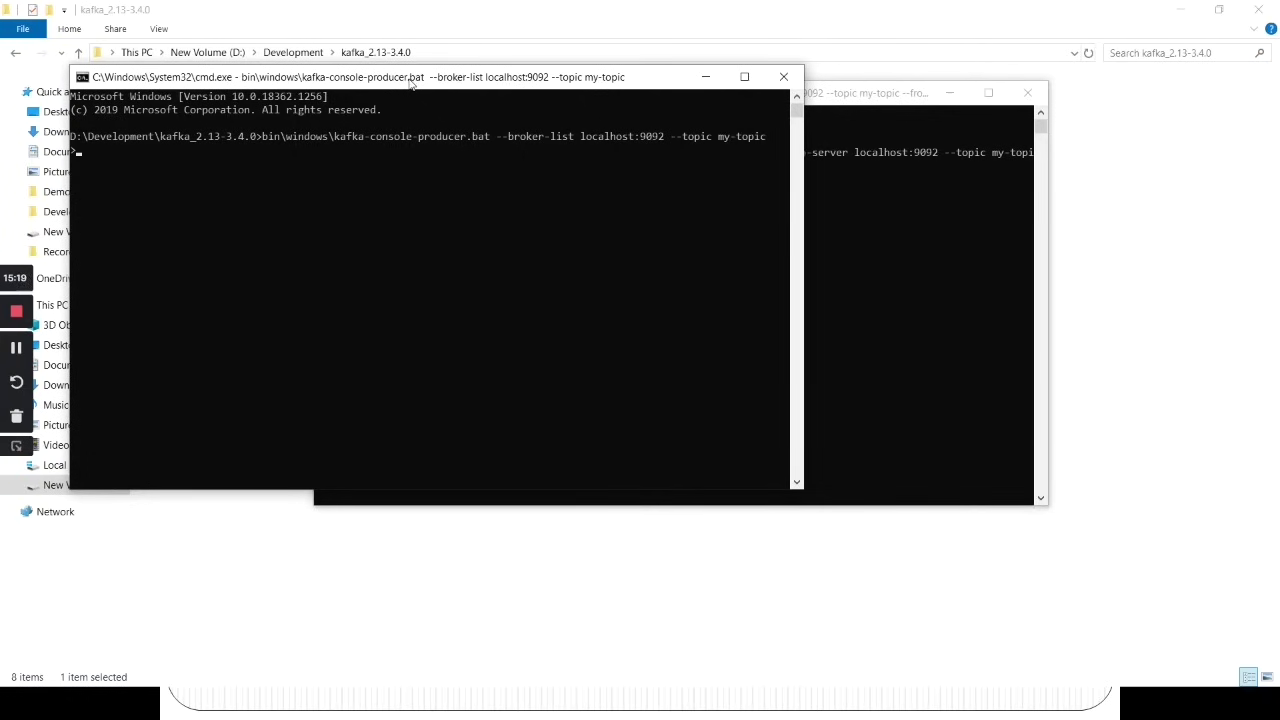
# - Arrange the producer and consumer Command Prompt windows side by side without overlap, narrowing the consumer window
pyautogui.moveTo(410, 82); pyautogui.dragTo(373, 102)
pyautogui.click(900, 134)
pyautogui.moveTo(845, 99); pyautogui.dragTo(988, 213)
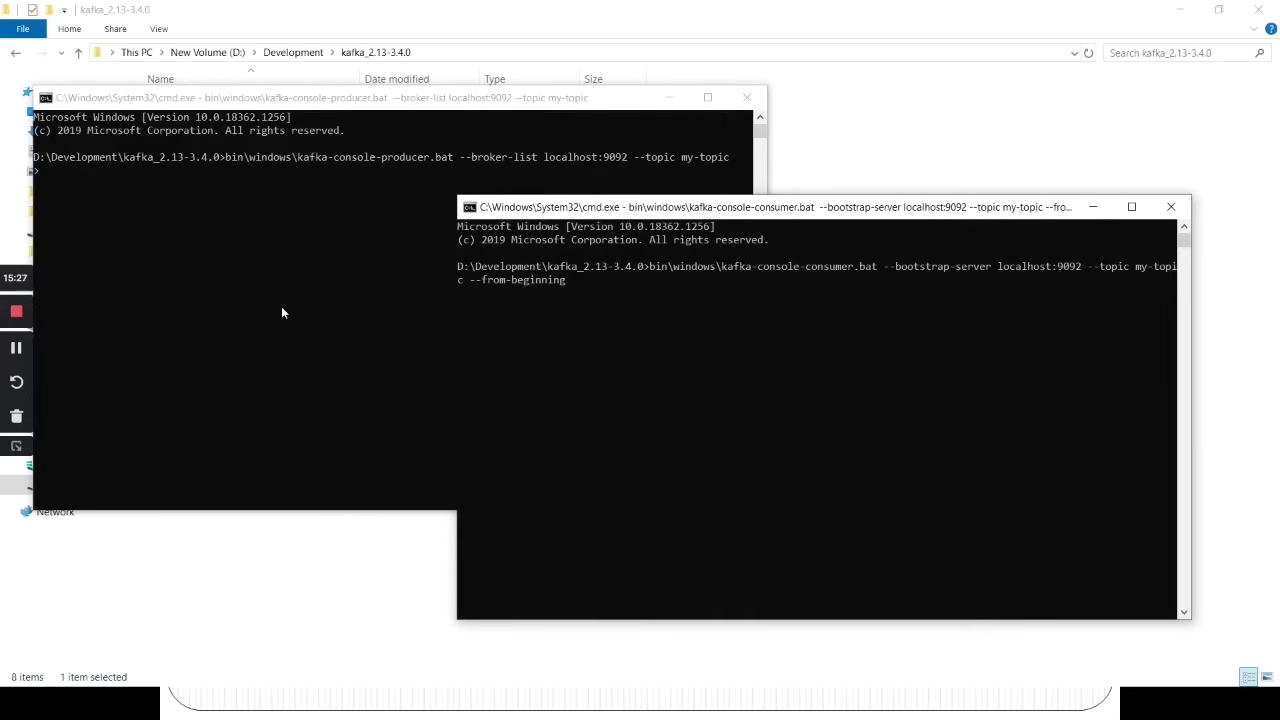
pyautogui.click(77, 172)
pyautogui.moveTo(947, 207); pyautogui.dragTo(1083, 128)
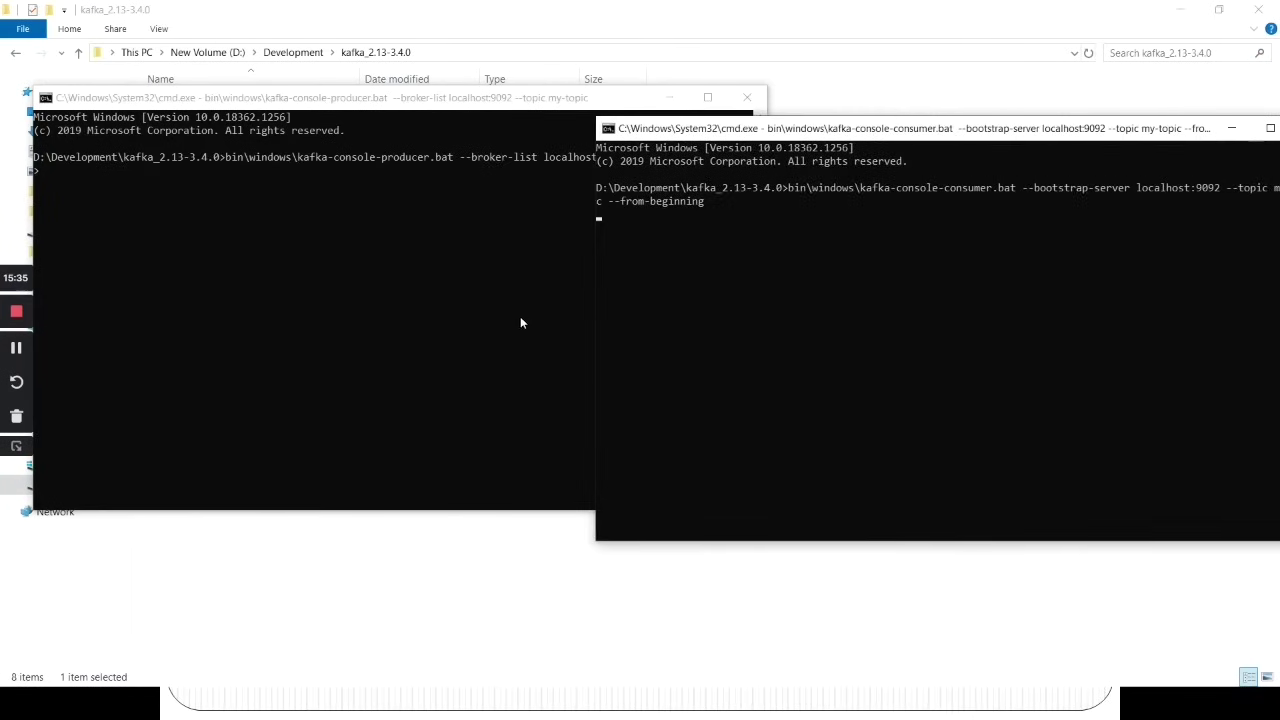
pyautogui.moveTo(589, 291); pyautogui.dragTo(765, 297)
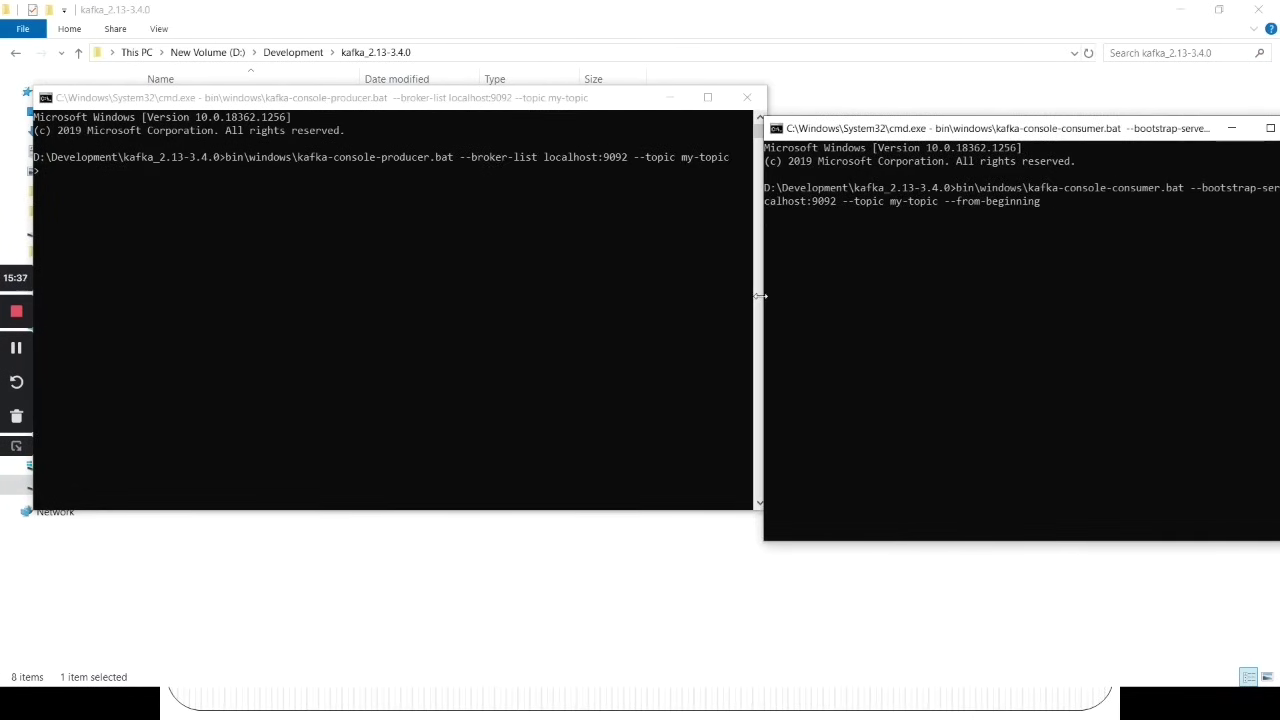
pyautogui.click(402, 113)
pyautogui.moveTo(400, 117); pyautogui.dragTo(377, 116)
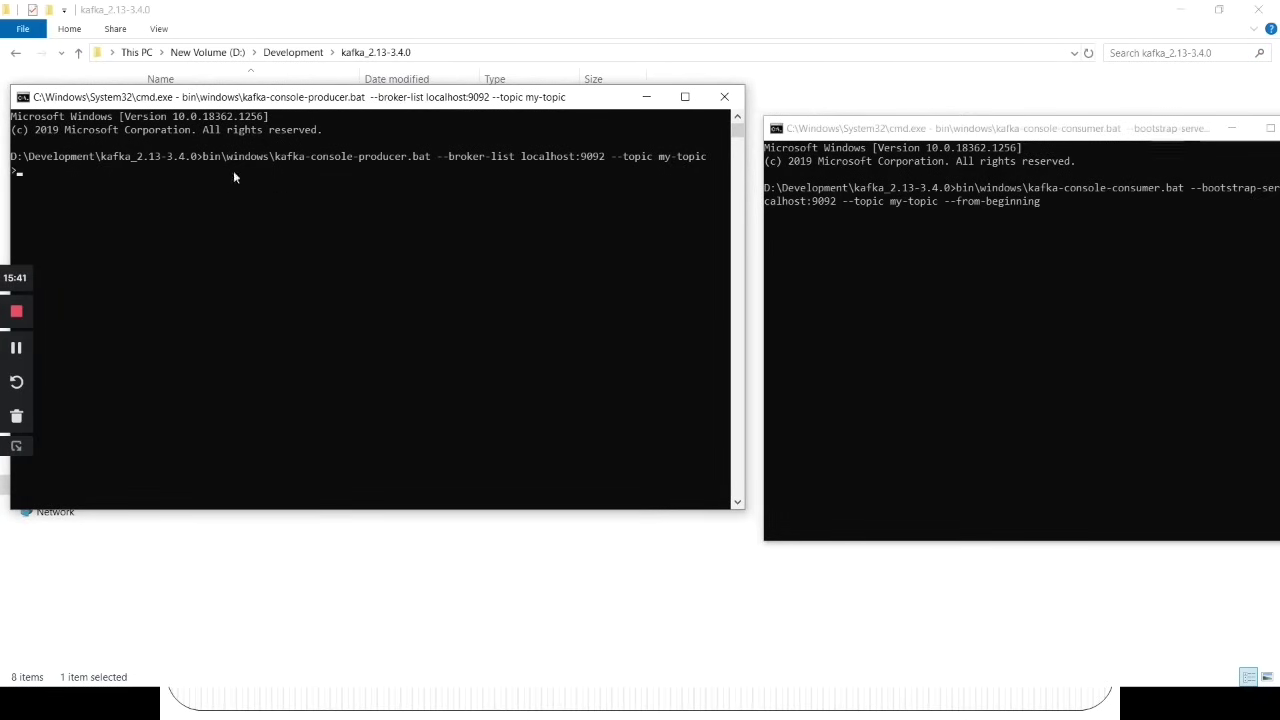
# - Send the message "Hello" from the Kafka producer console and widen the consumer window toward the producer window
pyautogui.click(102, 181)
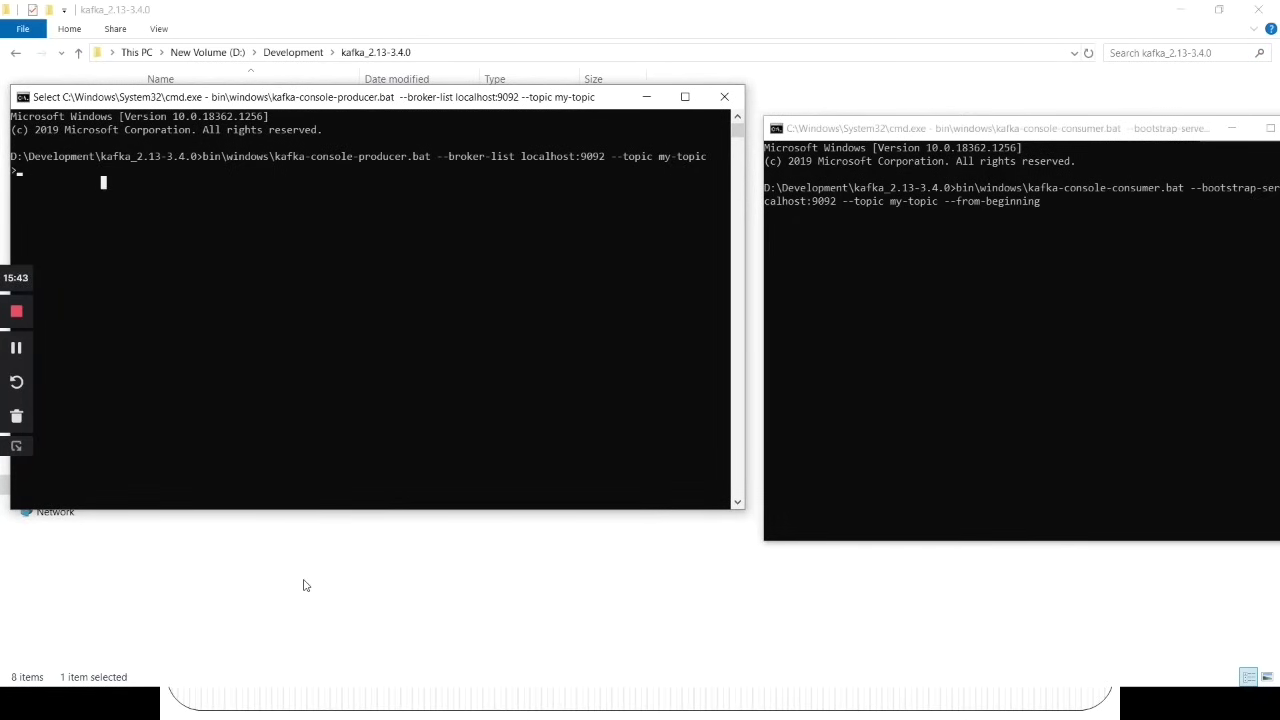
pyautogui.write('Hello')
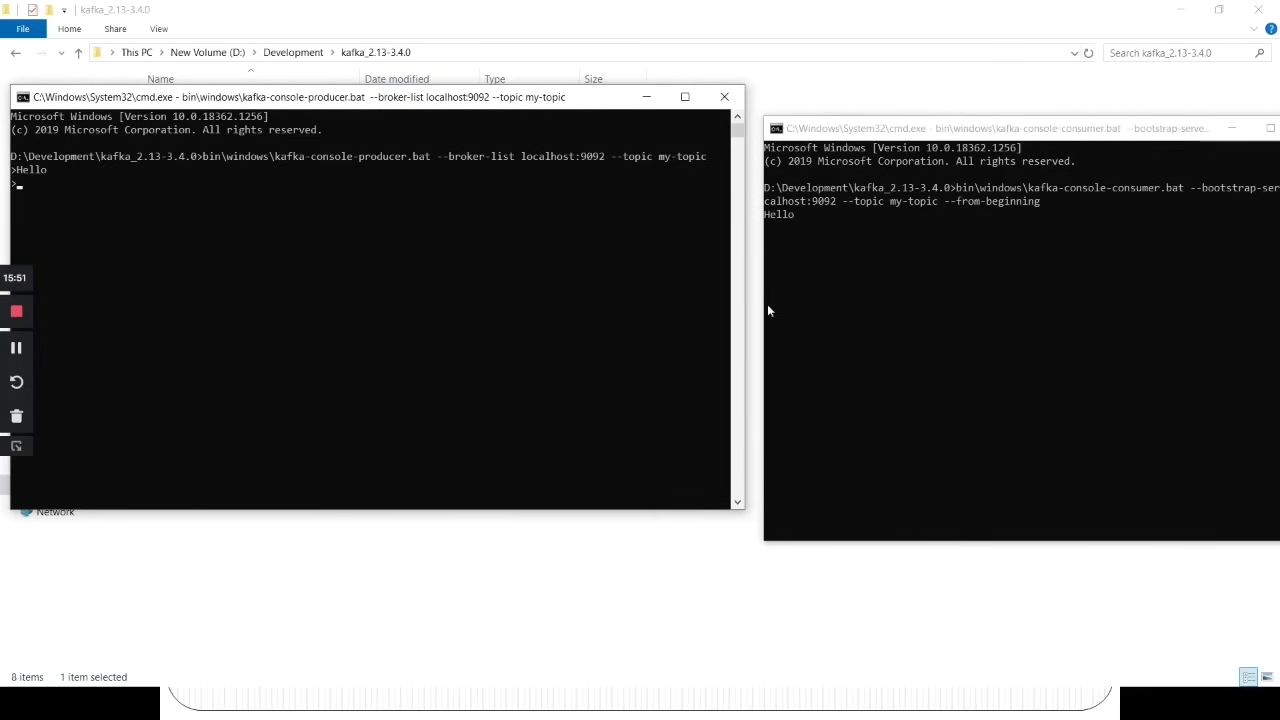
pyautogui.moveTo(760, 316); pyautogui.dragTo(668, 316)
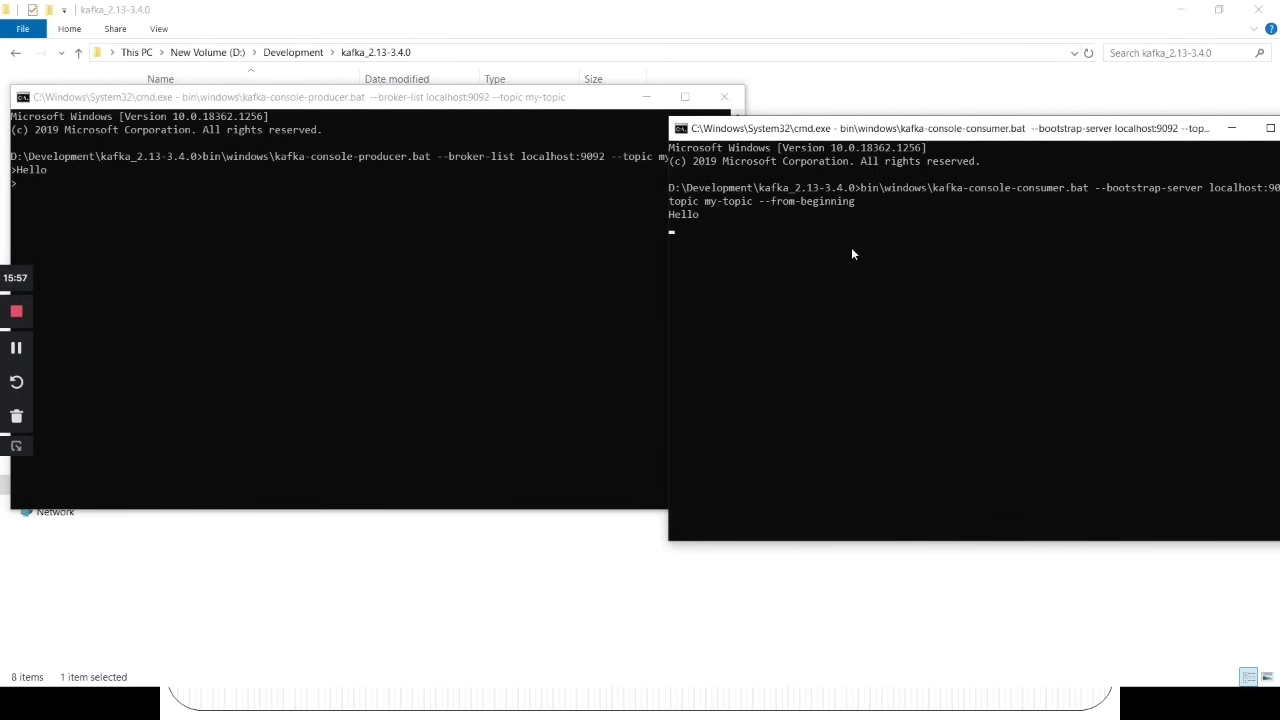
# - Send "This is my first kafka project" from the producer console and bring the consumer window to the front
pyautogui.click(48, 181)
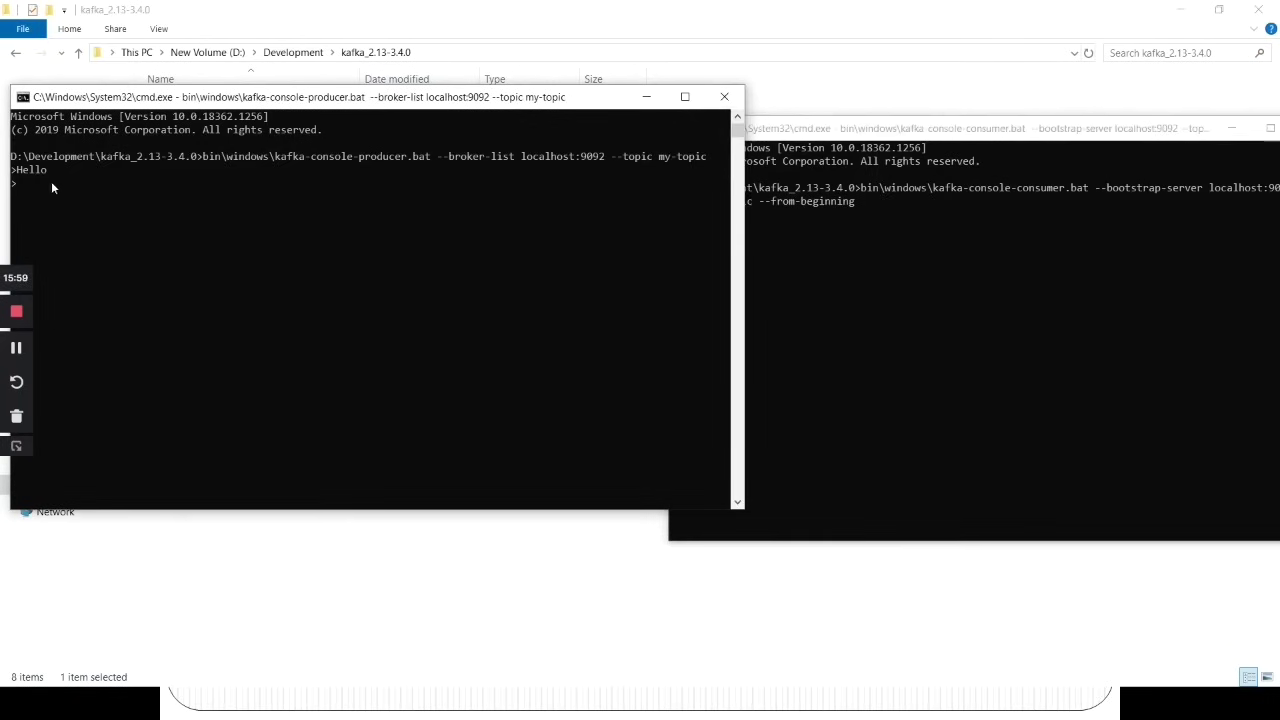
pyautogui.write('This is my first kafka project')
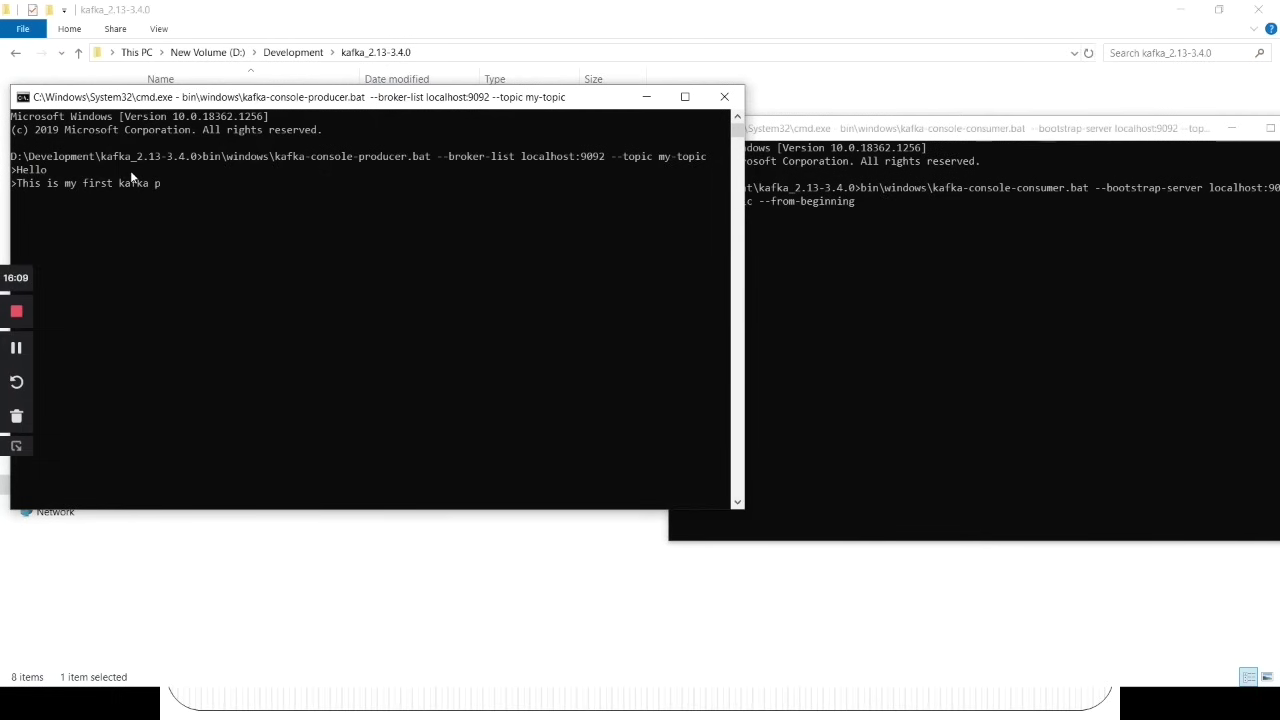
pyautogui.press('Return')
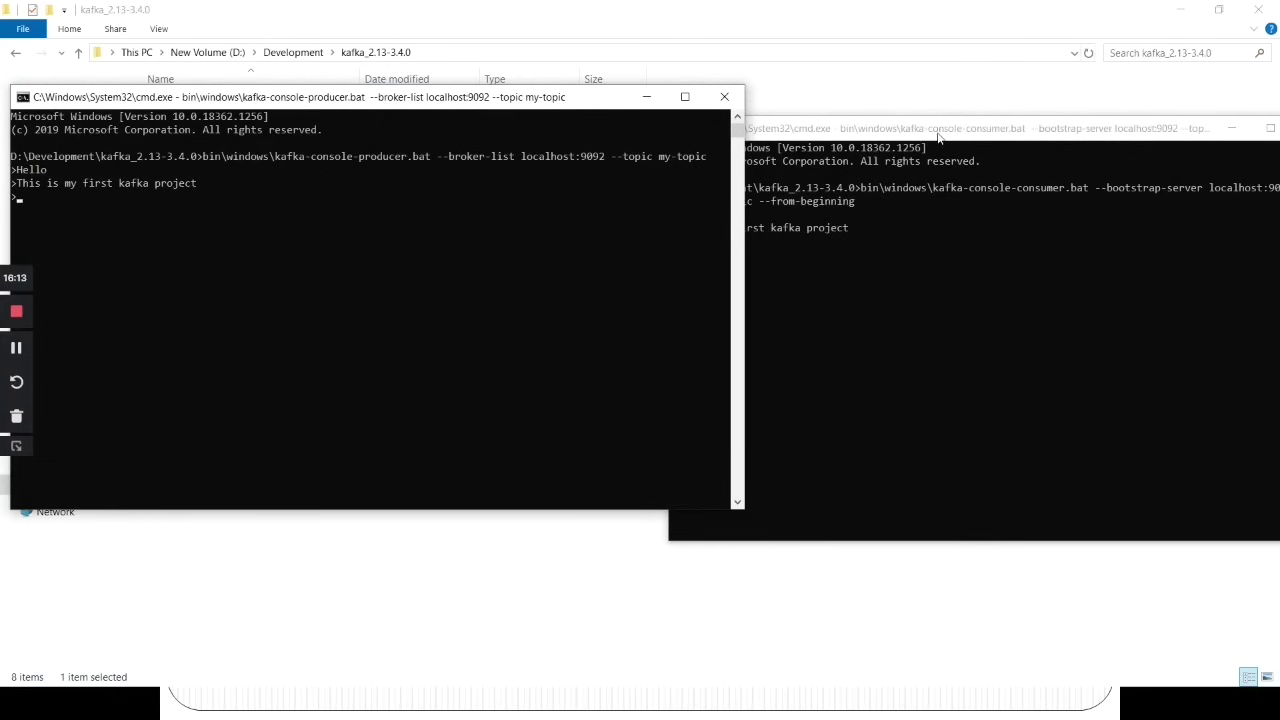
pyautogui.click(713, 450)
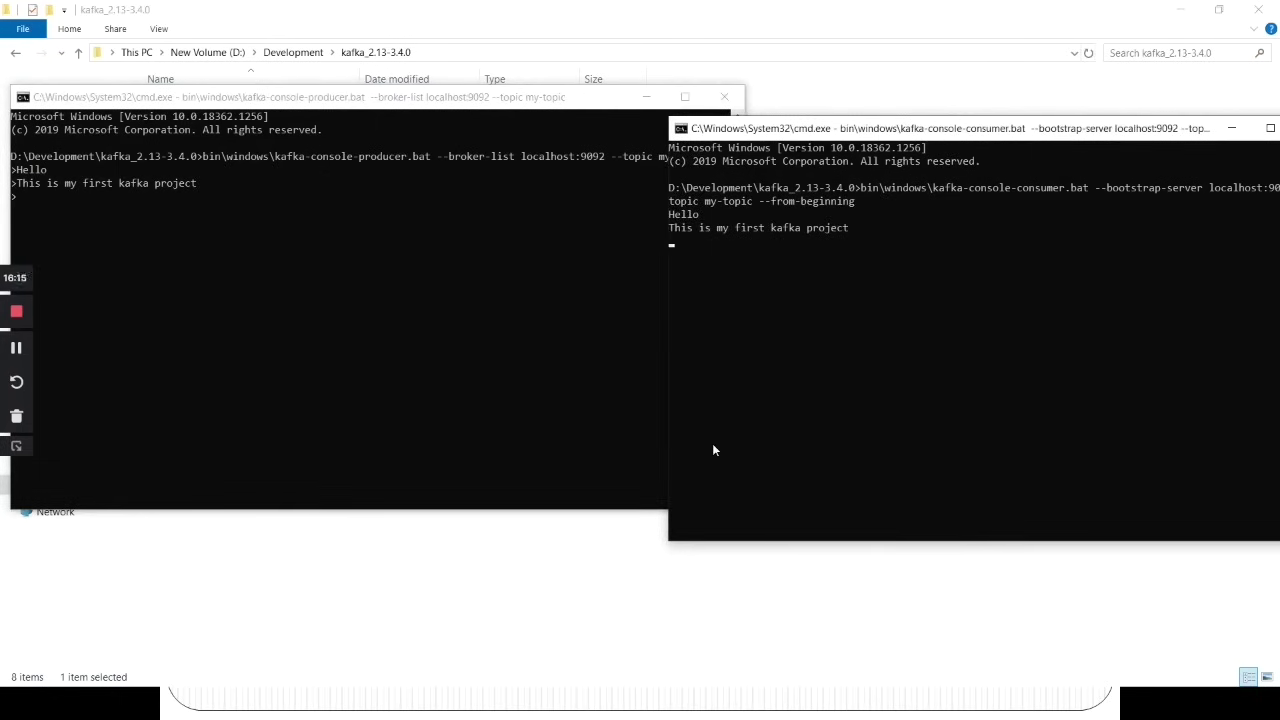